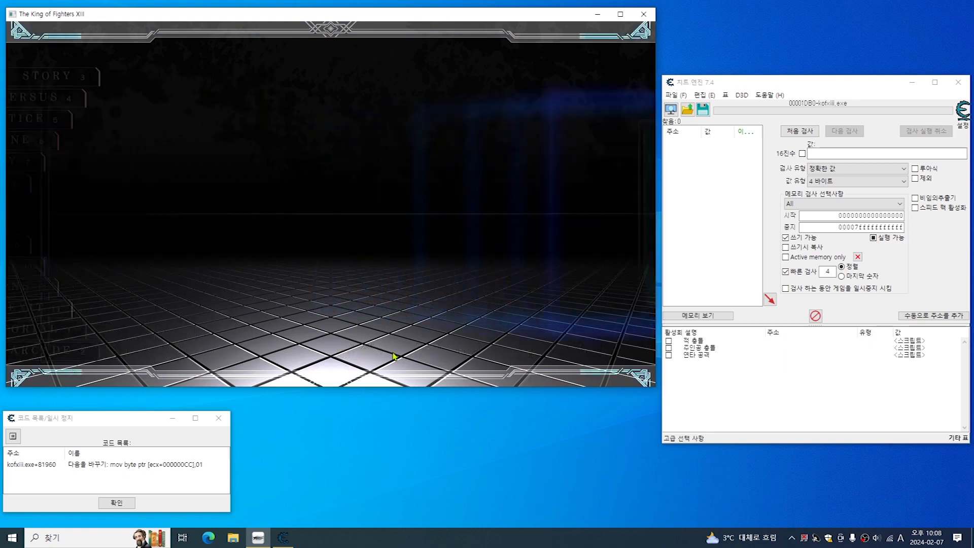
# Enter Practice mode from the game's main menu.
pyautogui.press('Down')
pyautogui.press('Down')
pyautogui.press('Return')
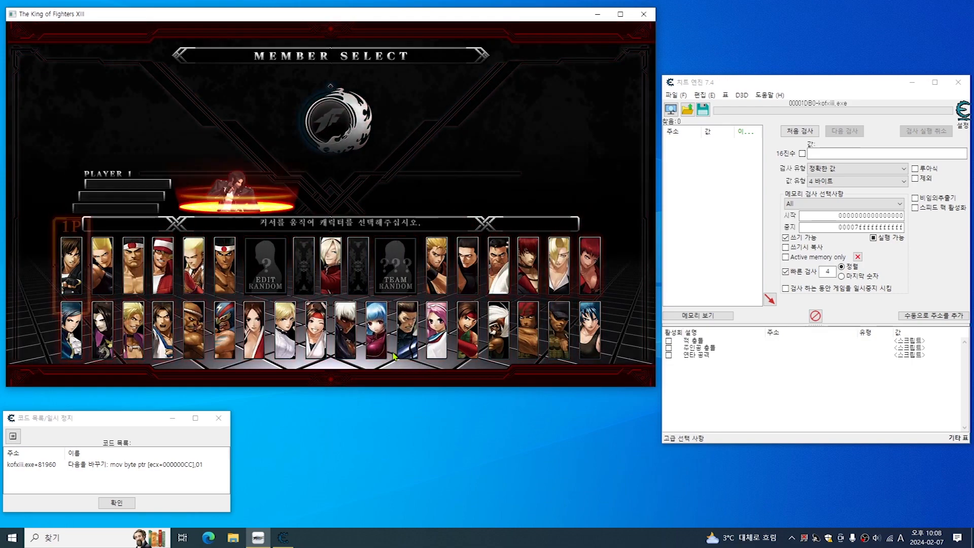
# Choose Athena in color 01 as the player character and start the practice match.
pyautogui.press('Down')
pyautogui.press('Right')
pyautogui.press('Right')
pyautogui.press('Right')
pyautogui.press('Right')
pyautogui.press('Right')
pyautogui.press('Right')
pyautogui.press('Right')
pyautogui.press('Right')
pyautogui.press('Right')
pyautogui.press('Right')
pyautogui.press('Right')
pyautogui.press('Right')
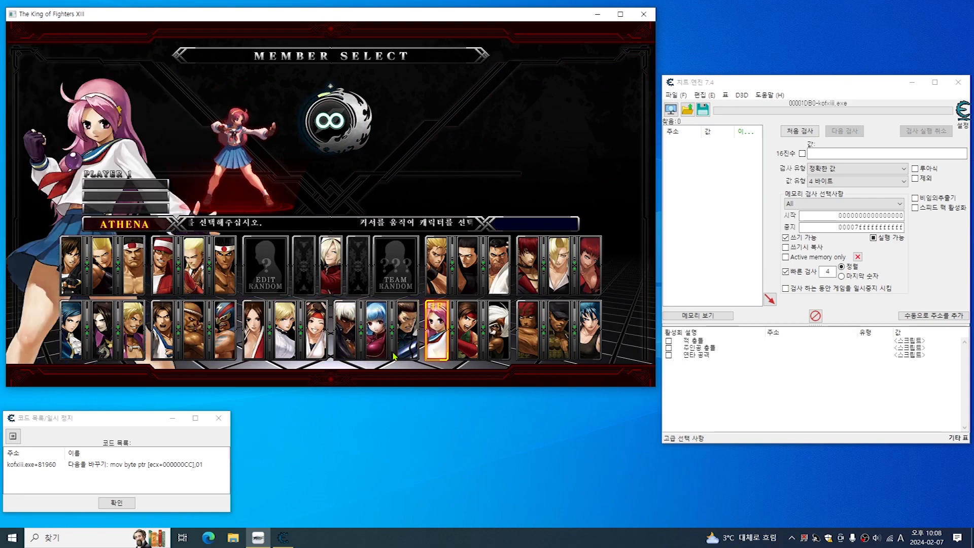
pyautogui.press('Return')
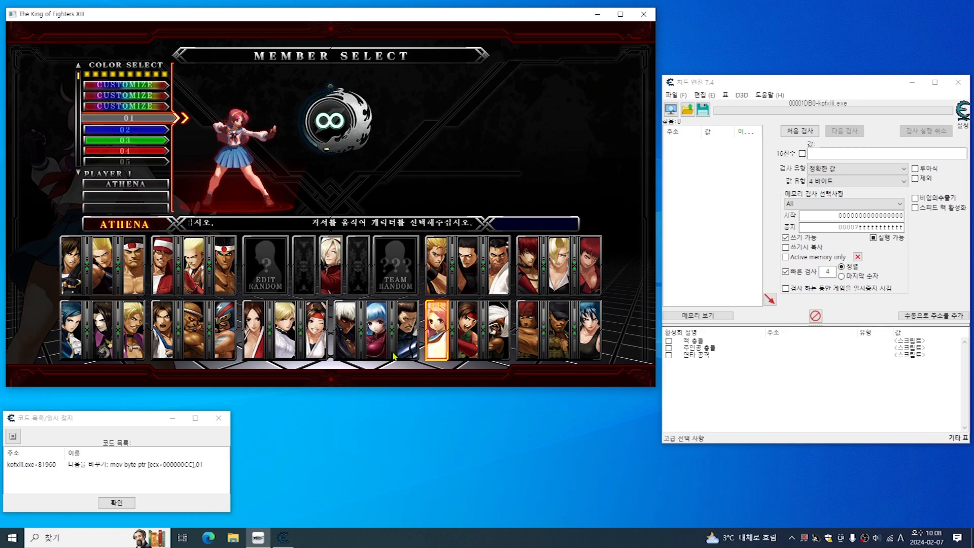
pyautogui.press('Return')
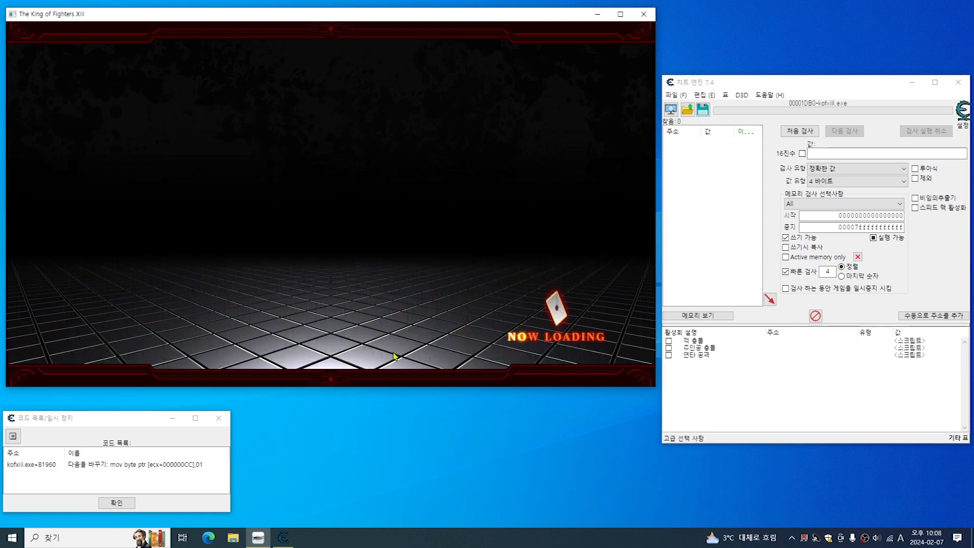
pyautogui.press('Return')
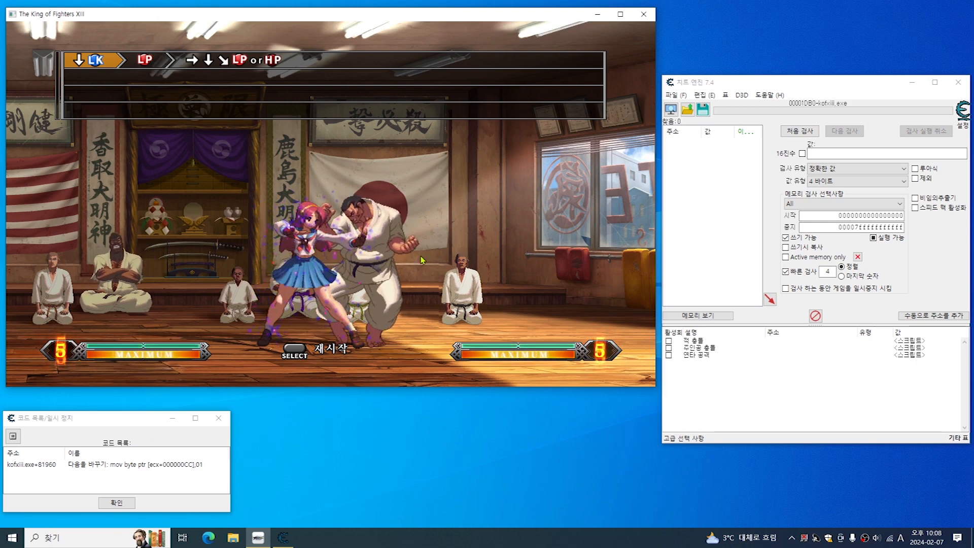
# Walk Athena up to the training opponent and strike him with close-range punches.
pyautogui.press('Left')
pyautogui.press('Right')
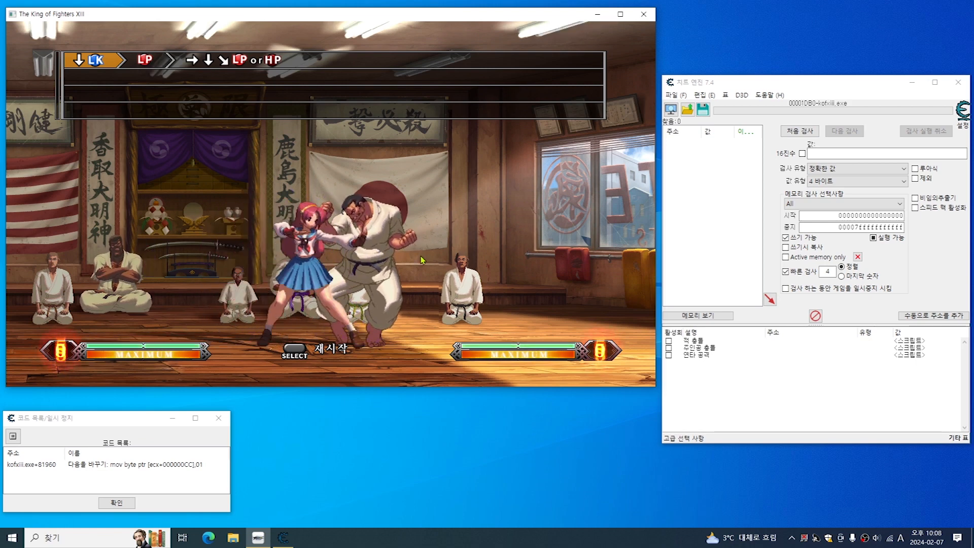
pyautogui.press('a')
pyautogui.press('Right')
pyautogui.press('a')
pyautogui.press('a')
pyautogui.press('Right')
pyautogui.press('a')
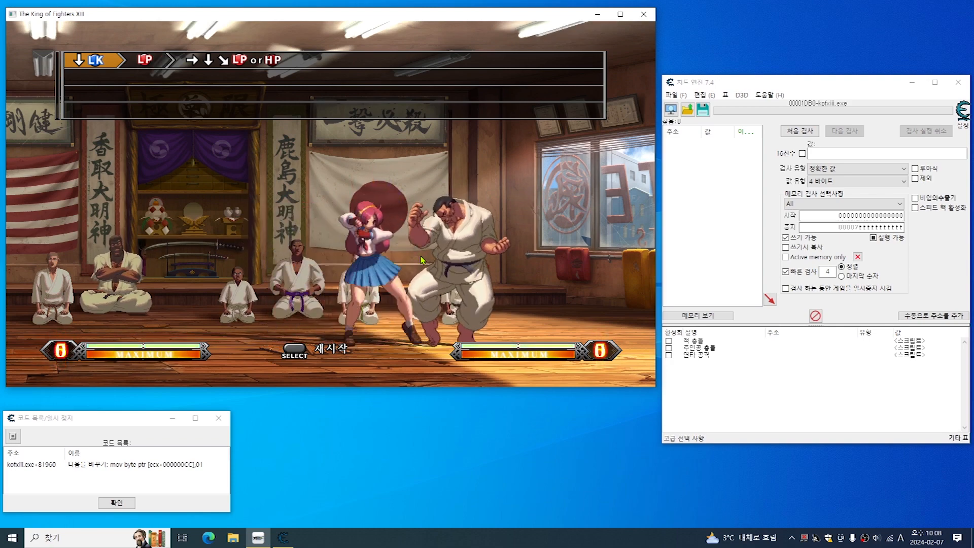
pyautogui.press('a')
# Back Athena away from the opponent and fire her projectile attack at him twice.
pyautogui.press('Left')
pyautogui.press('Left')
pyautogui.press('Left')
pyautogui.press('Left')
pyautogui.press('Down')
pyautogui.press('Left')
pyautogui.press('a')
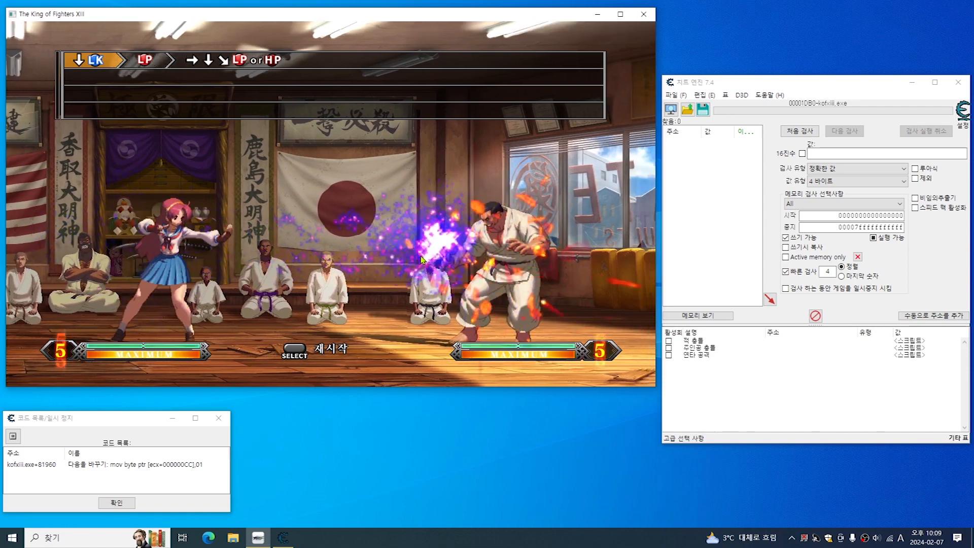
pyautogui.press('Down')
pyautogui.press('Left')
pyautogui.press('a')
# Advance Athena toward the opponent, attack once, and shift her back and forth in front of him.
pyautogui.press('Right')
pyautogui.press('Right')
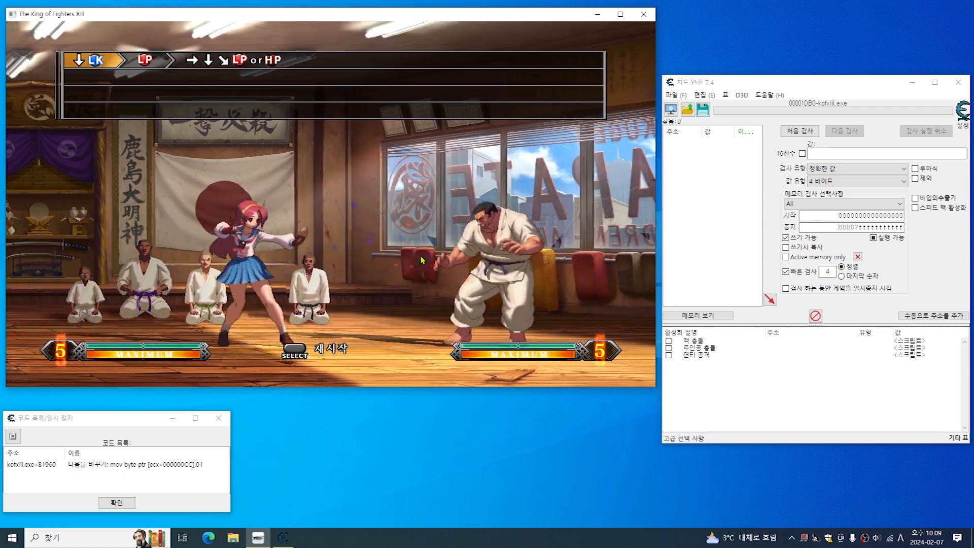
pyautogui.press('Right')
pyautogui.press('Right')
pyautogui.press('a')
pyautogui.press('Left')
pyautogui.press('Left')
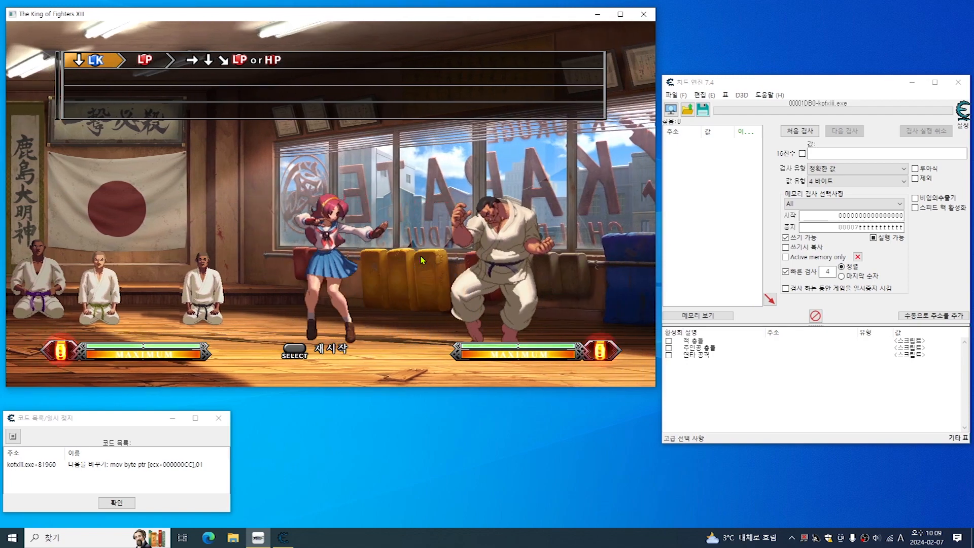
pyautogui.press('Right')
pyautogui.press('Right')
pyautogui.press('Left')
pyautogui.press('Left')
pyautogui.press('Right')
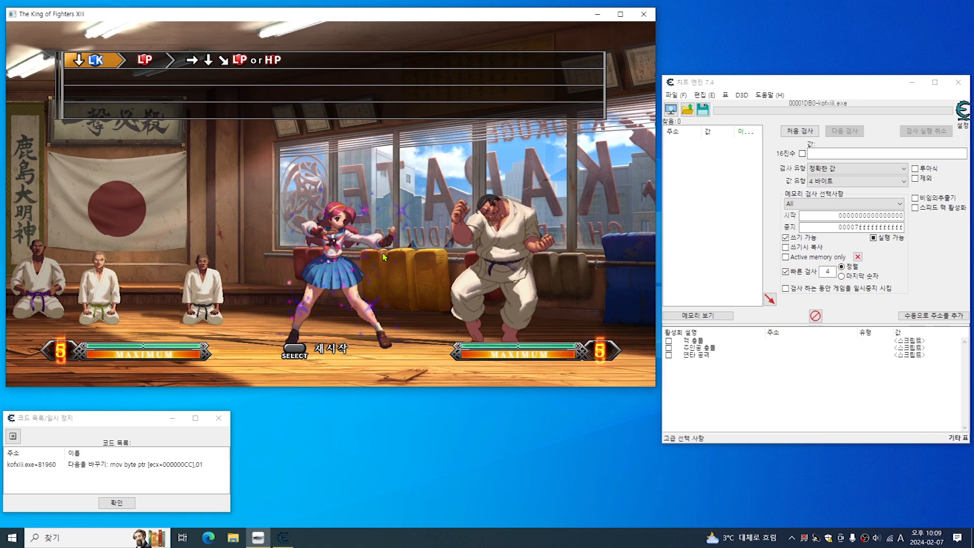
# Annotate the game with red rectangles around Athena's upper body and the opponent, numbering them 1 and 2 freehand.
pyautogui.hotkey('ctrl', 'F2')
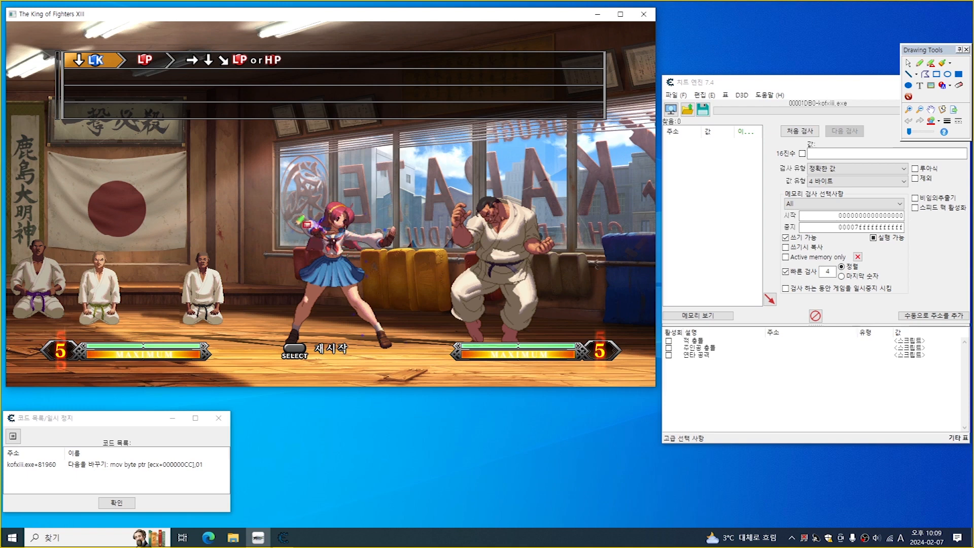
pyautogui.moveTo(402, 265); pyautogui.dragTo(403, 263)
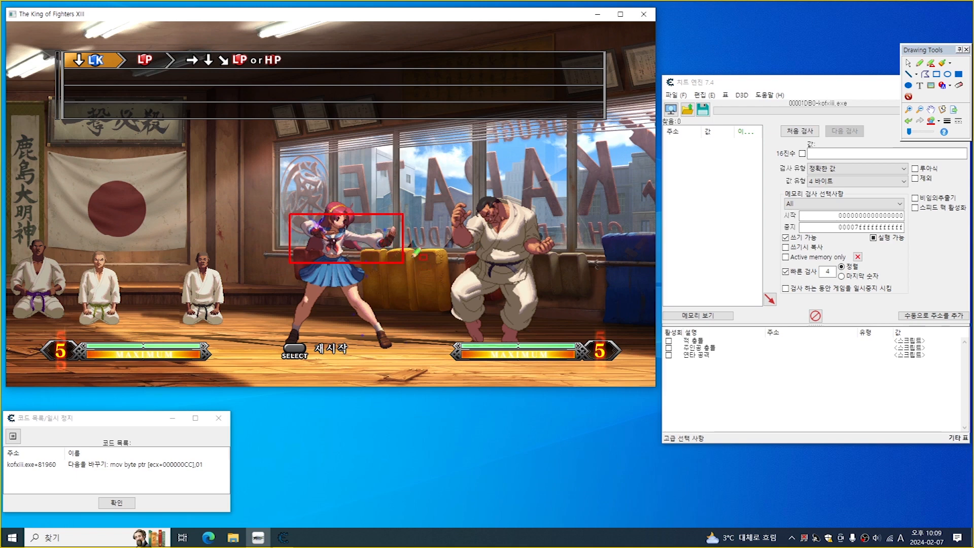
pyautogui.moveTo(441, 185); pyautogui.dragTo(552, 353)
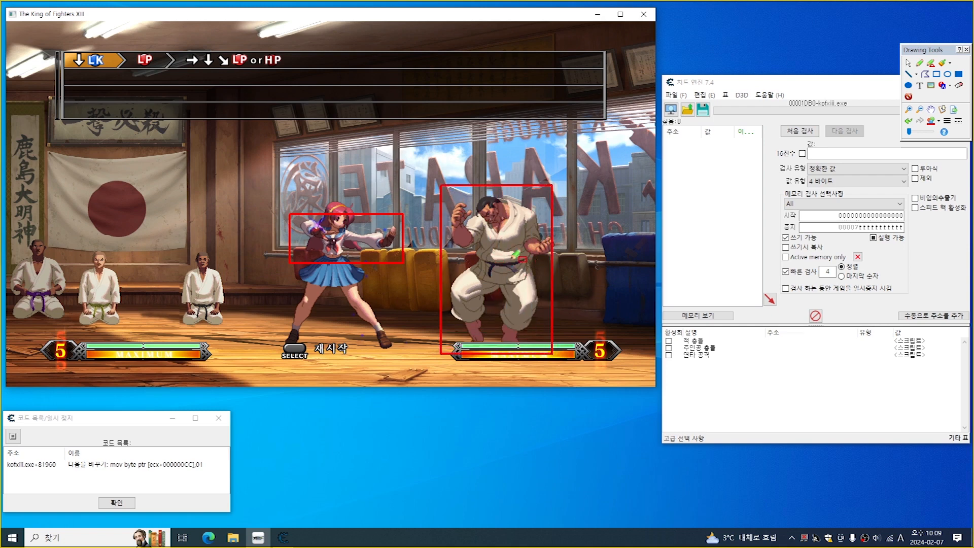
pyautogui.click(920, 63)
pyautogui.moveTo(352, 150); pyautogui.dragTo(326, 187)
pyautogui.moveTo(492, 138)
pyautogui.mouseDown()
pyautogui.moveTo(498, 161)
pyautogui.moveTo(545, 162)
pyautogui.mouseUp()
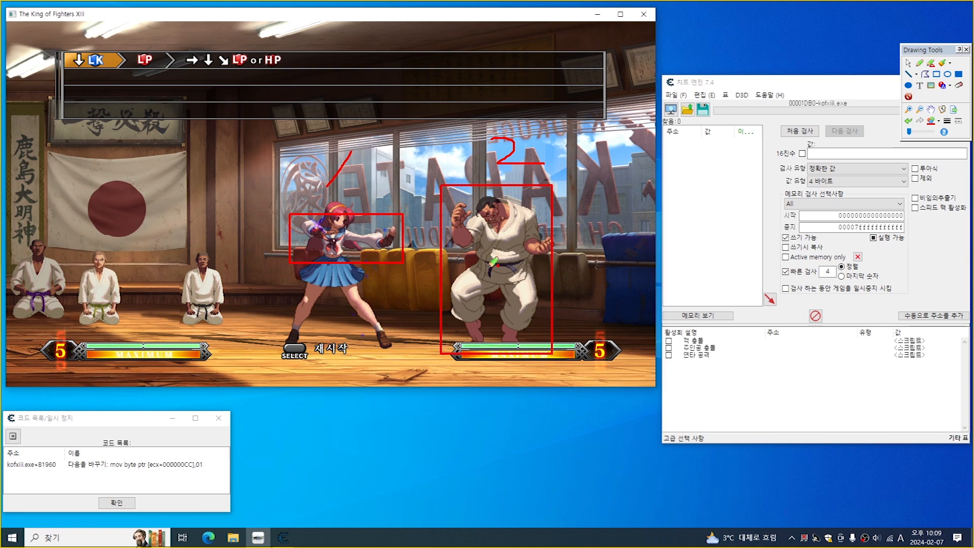
pyautogui.press('Escape')
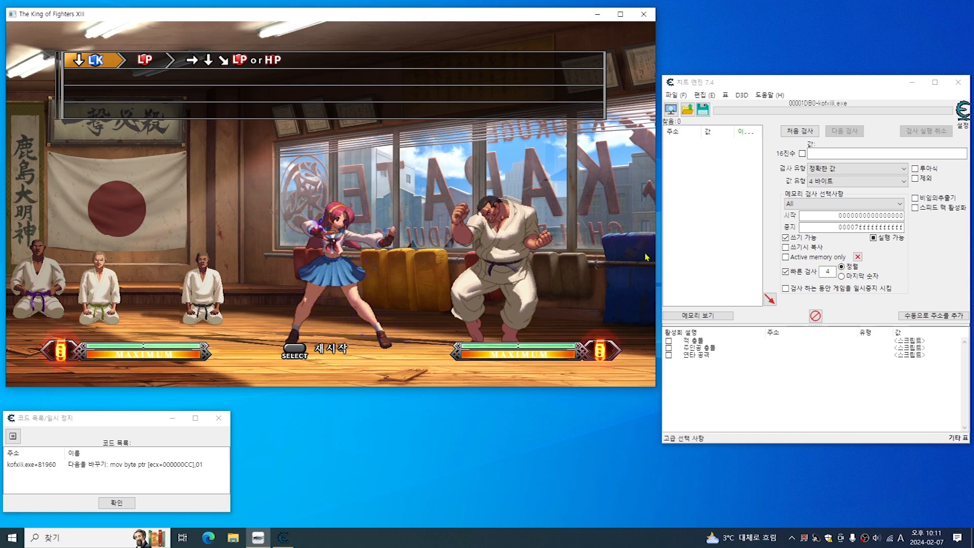
# Switch to Cheat Engine and check the selected debugger method in its debugger options.
pyautogui.click(677, 205)
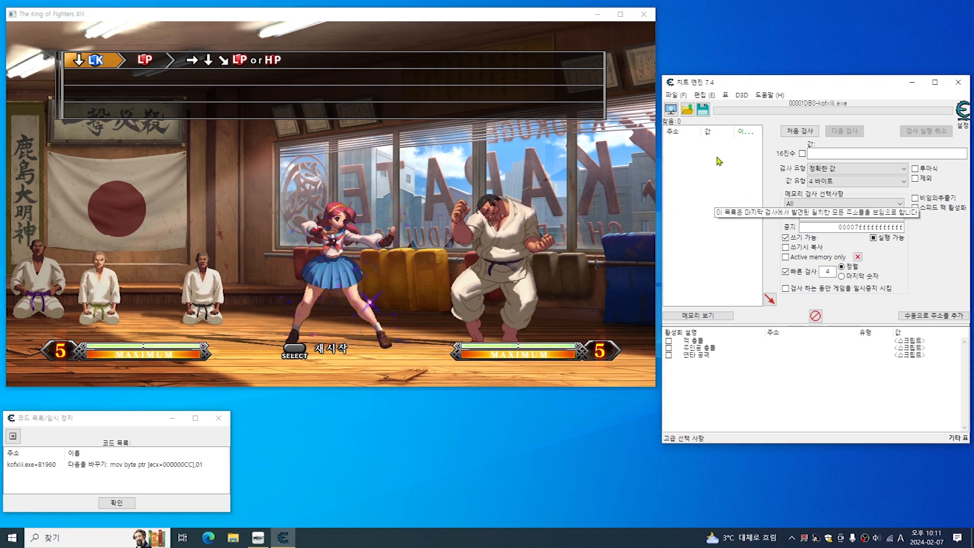
pyautogui.click(704, 94)
pyautogui.click(712, 108)
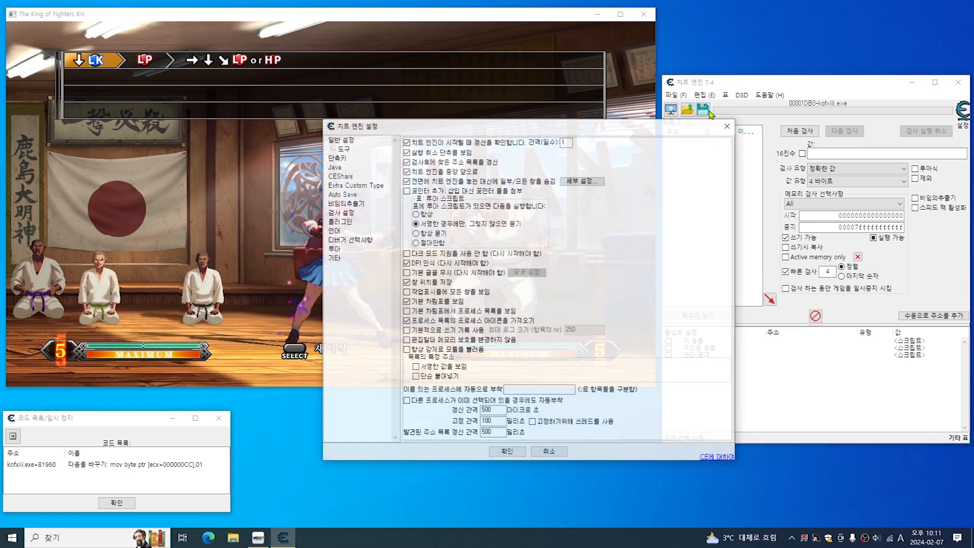
pyautogui.click(346, 240)
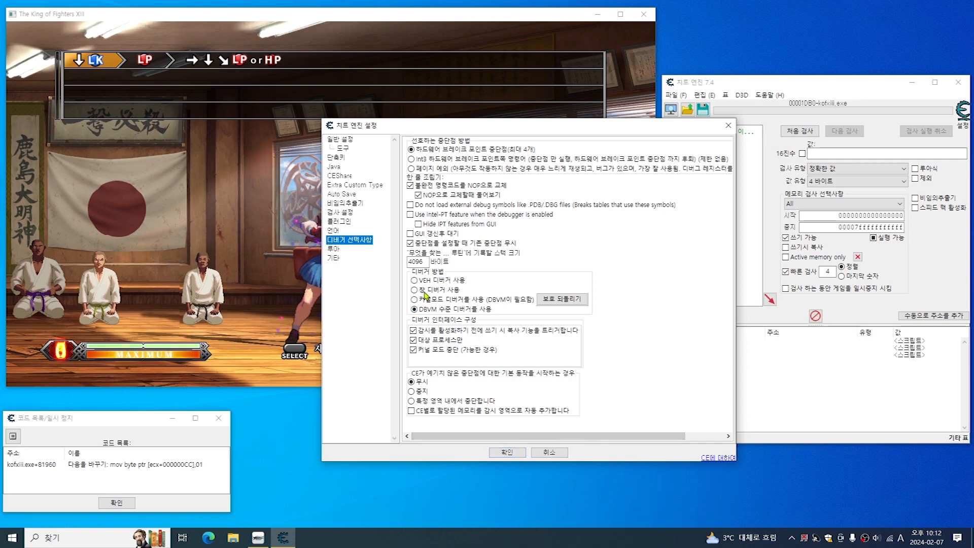
pyautogui.click(504, 453)
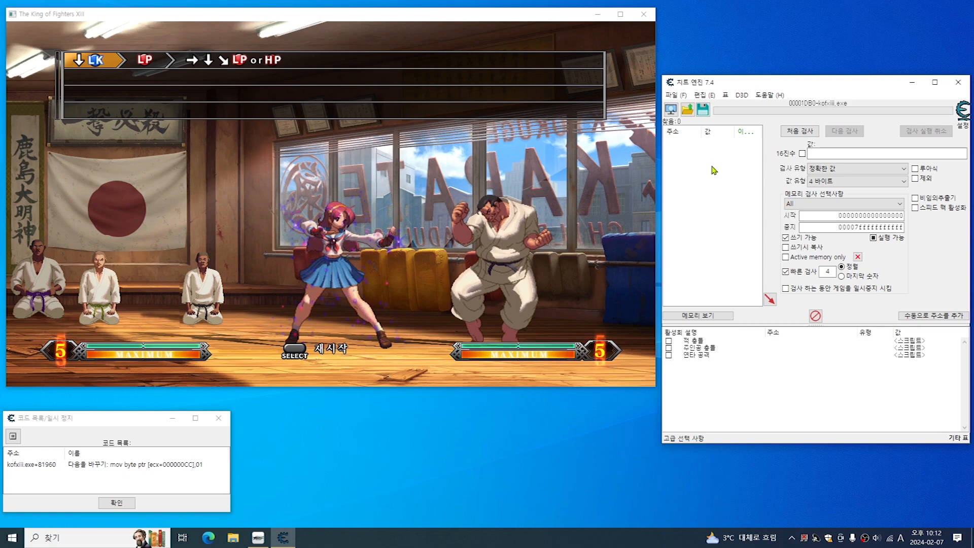
# Open the Memory Viewer and look through its available kernel tools.
pyautogui.click(707, 317)
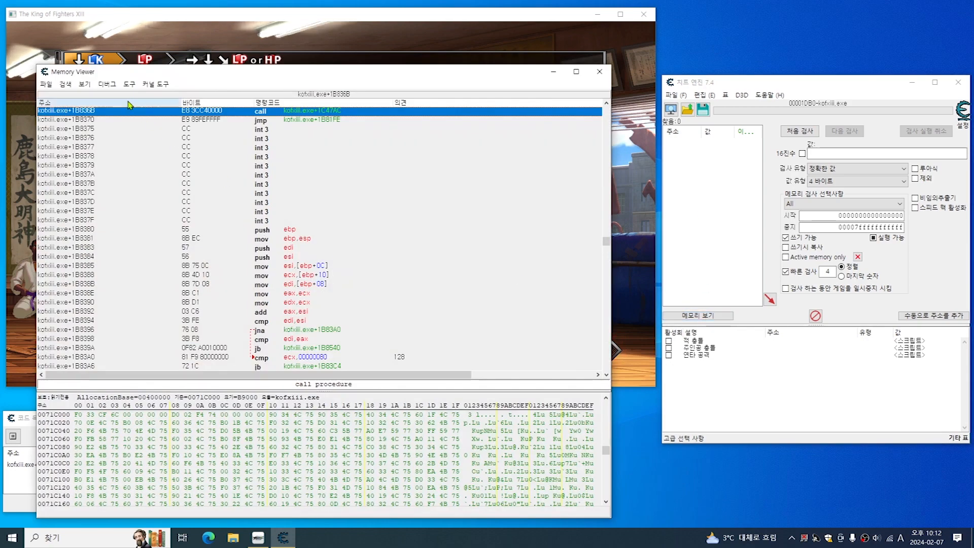
pyautogui.click(156, 84)
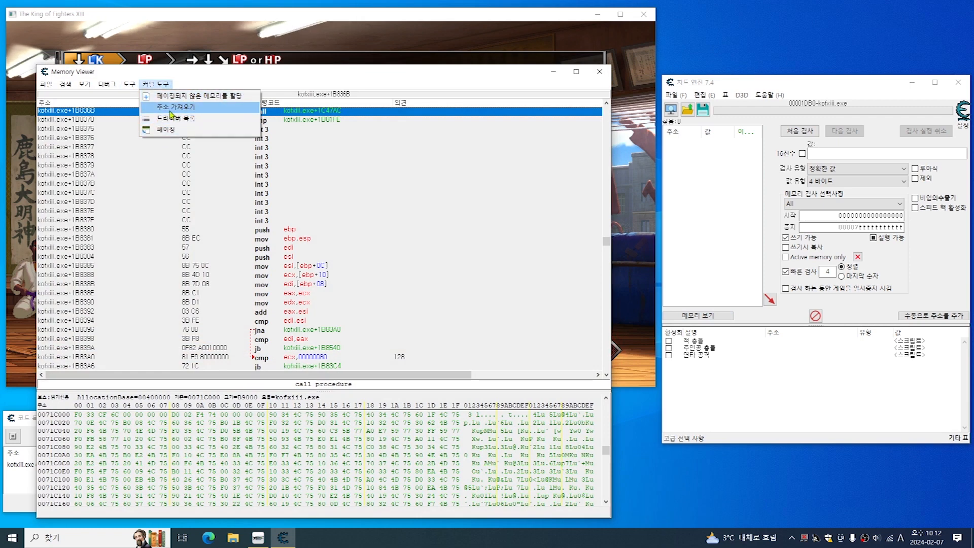
pyautogui.click(293, 80)
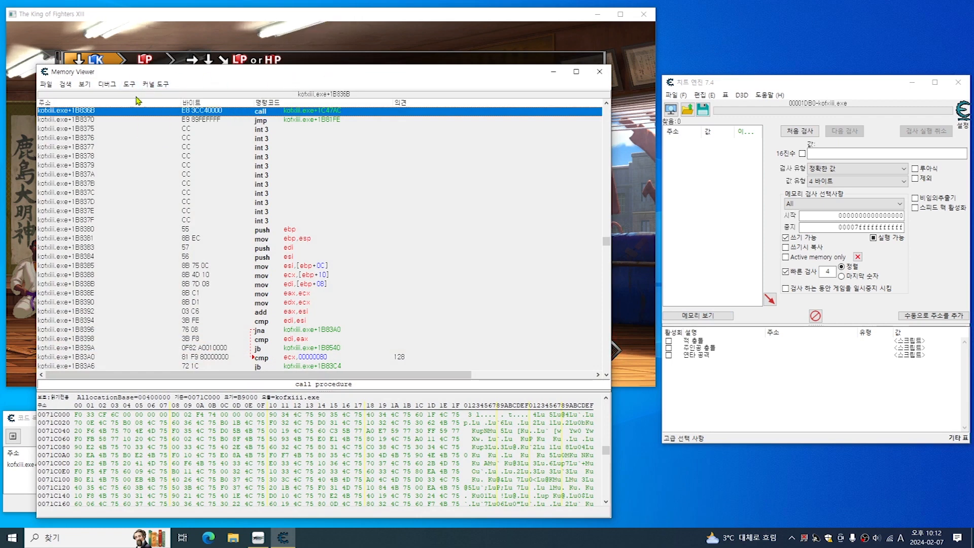
pyautogui.click(154, 84)
pyautogui.click(342, 82)
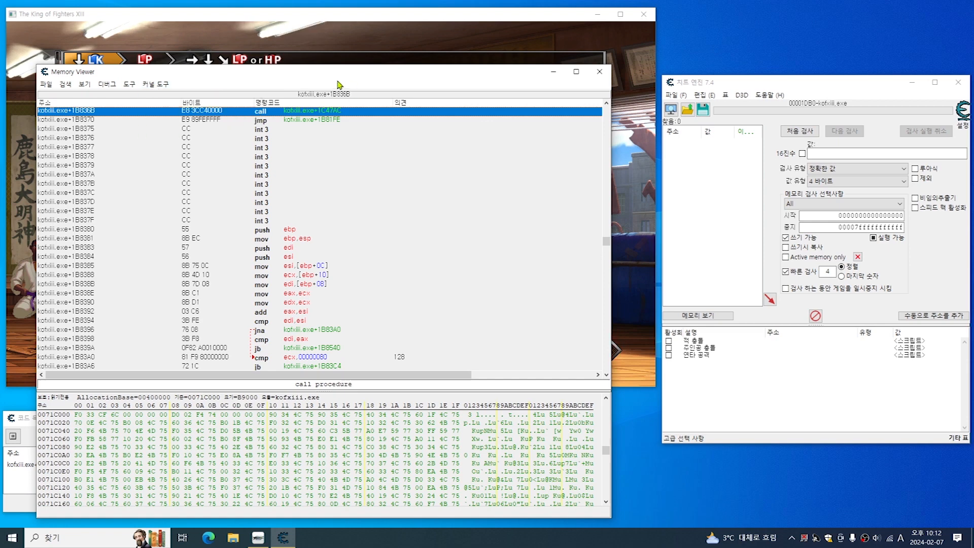
# View the Code Filter (코드 거르개) window and close it again.
pyautogui.click(130, 84)
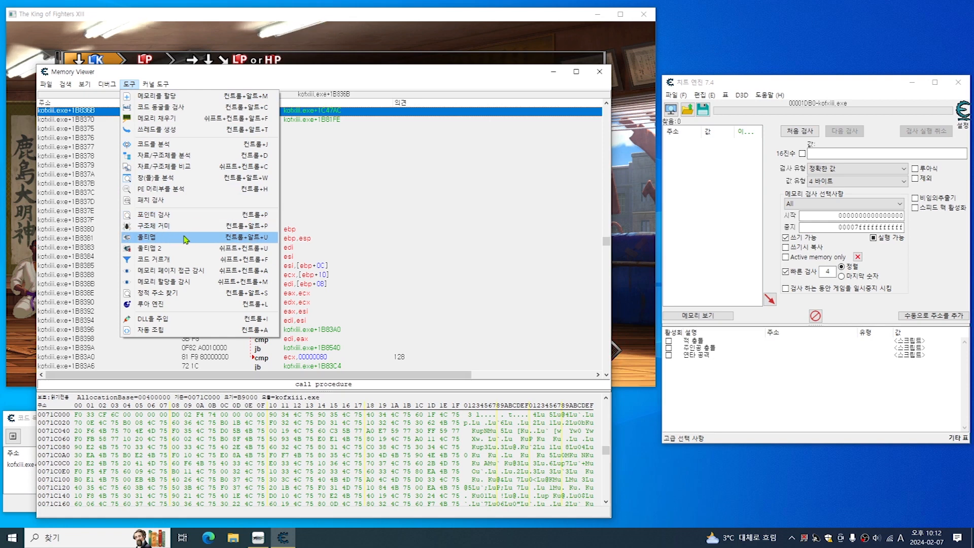
pyautogui.click(179, 265)
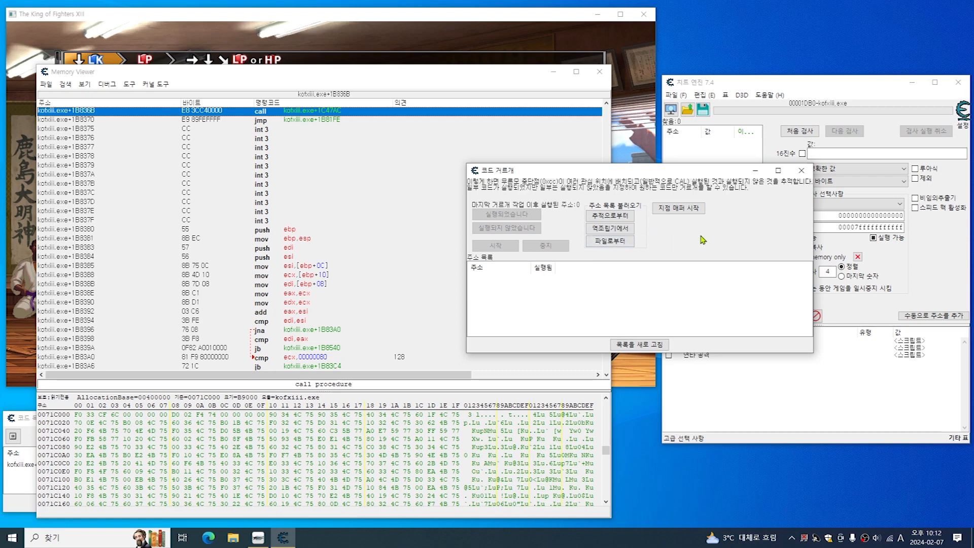
pyautogui.click(802, 170)
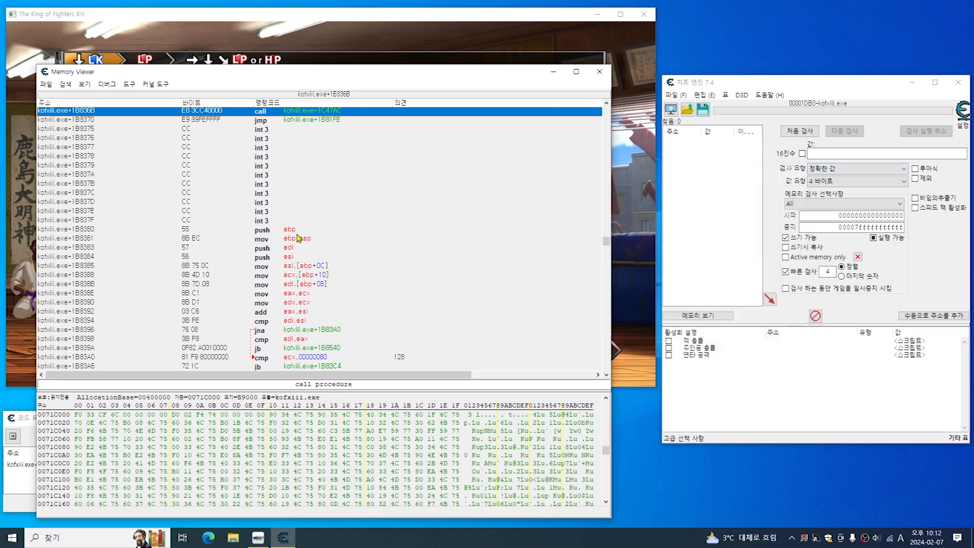
# Open Ultimap (울티맵), fit its window beside the game, and minimize the Memory Viewer.
pyautogui.click(129, 84)
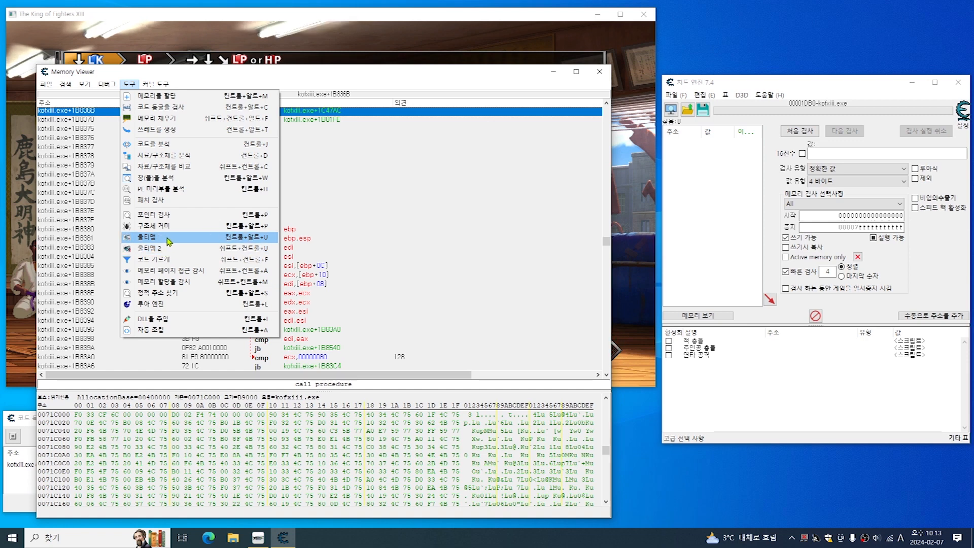
pyautogui.click(169, 241)
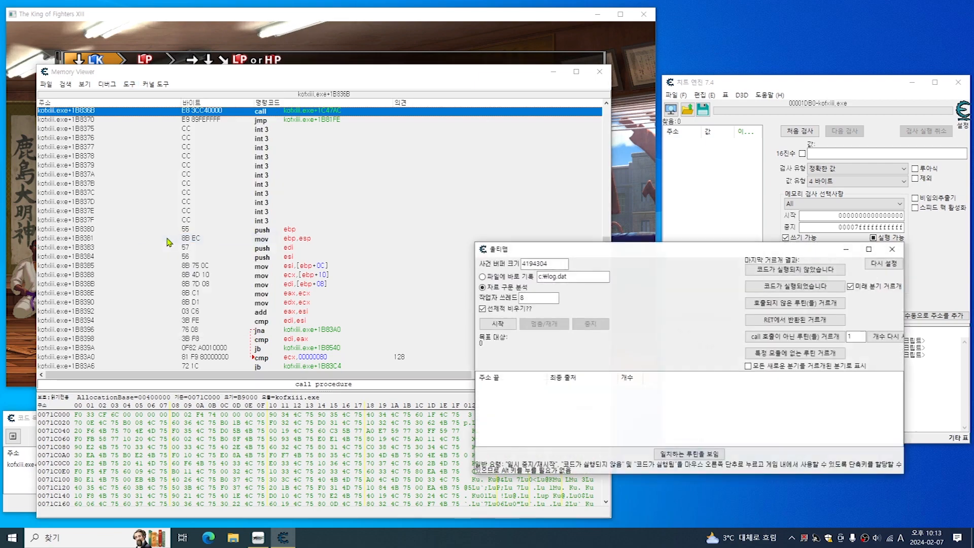
pyautogui.moveTo(906, 310); pyautogui.dragTo(816, 315)
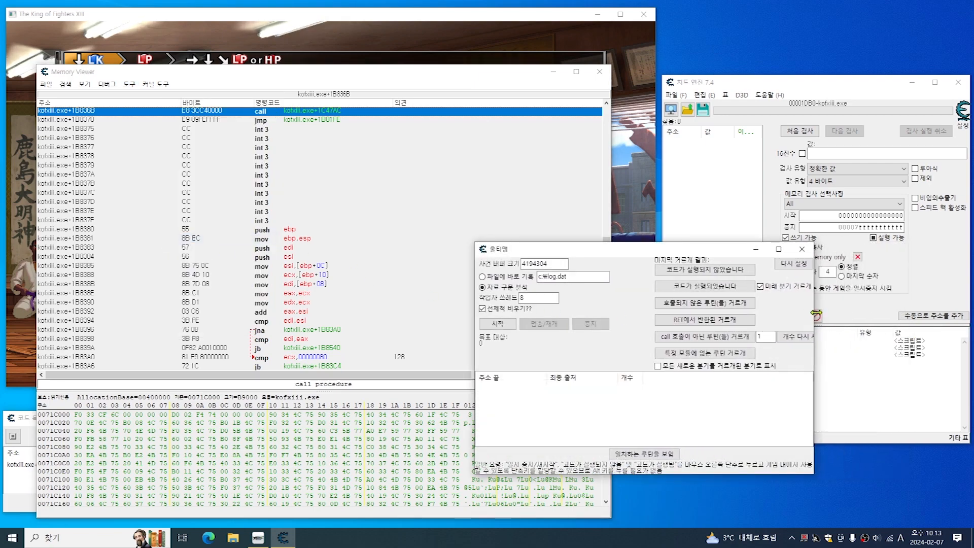
pyautogui.moveTo(652, 253); pyautogui.dragTo(807, 250)
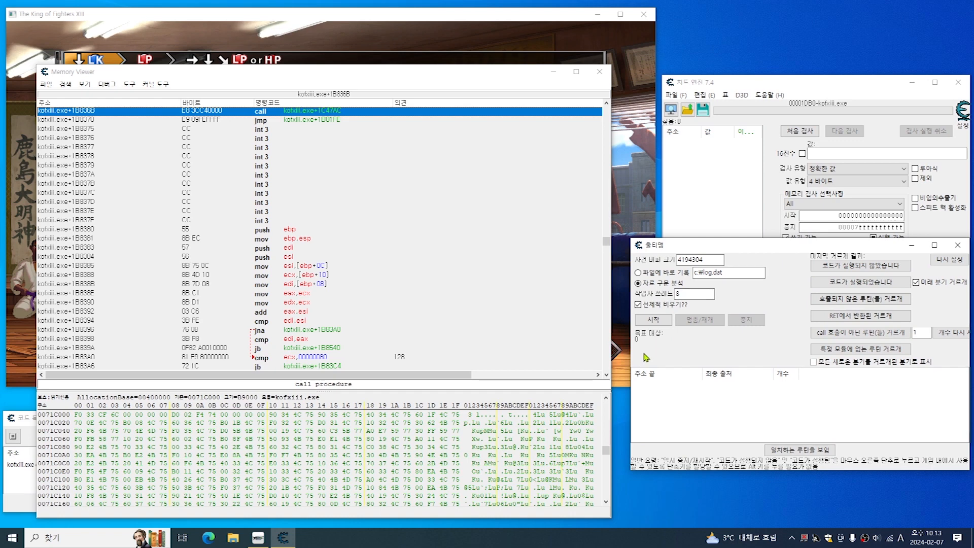
pyautogui.moveTo(629, 352); pyautogui.dragTo(660, 350)
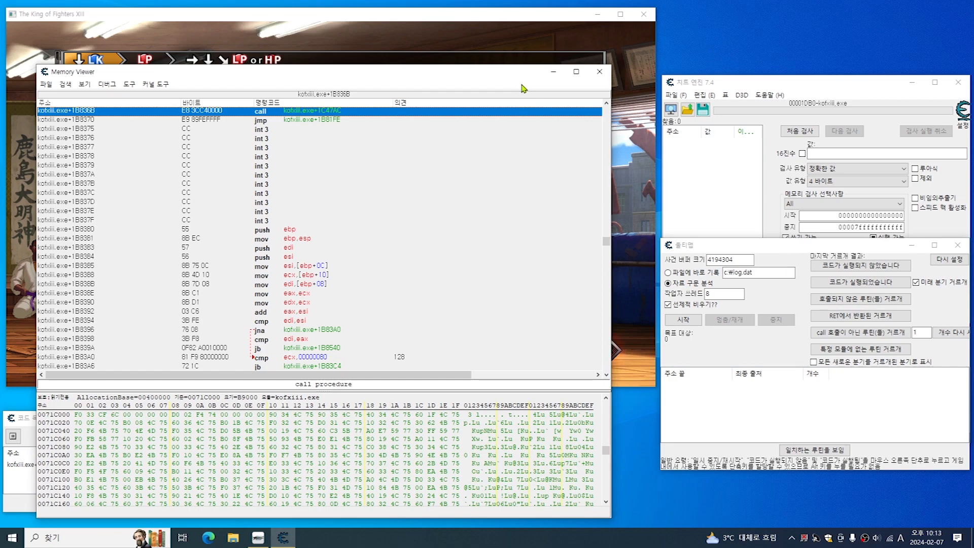
pyautogui.click(553, 74)
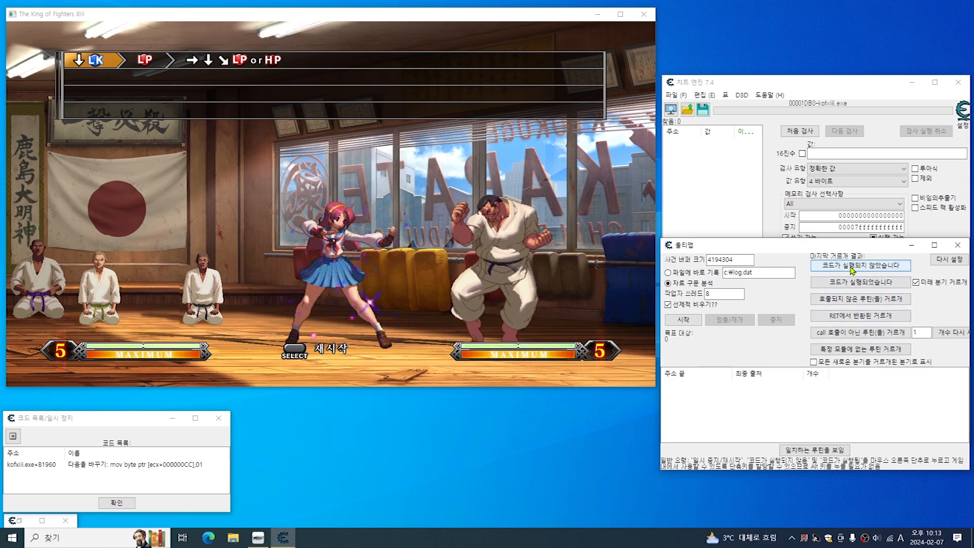
# View the hotkey setting for Ultimap's code-not-executed filter (코드가 실행되지 않았습니다) and cancel without assigning a key combination.
pyautogui.rightClick(852, 269)
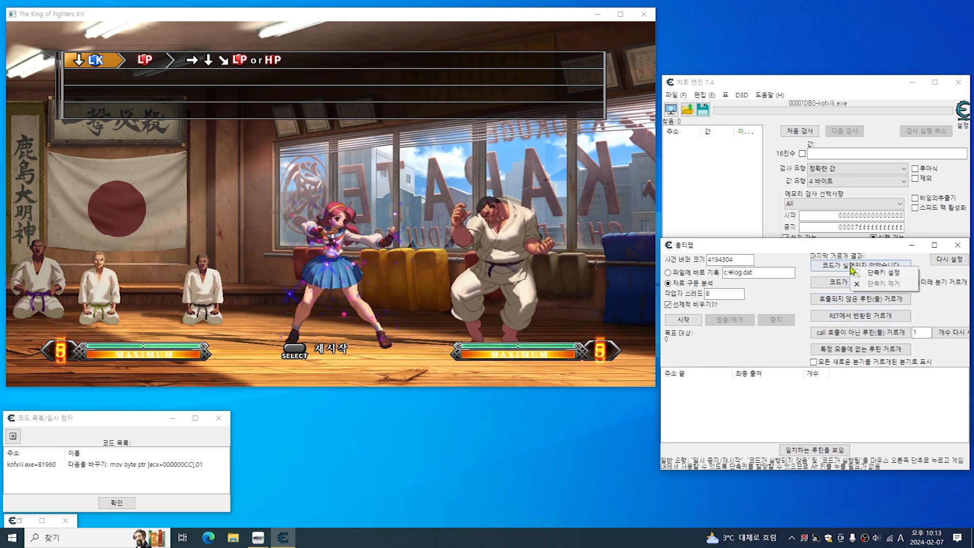
pyautogui.click(910, 274)
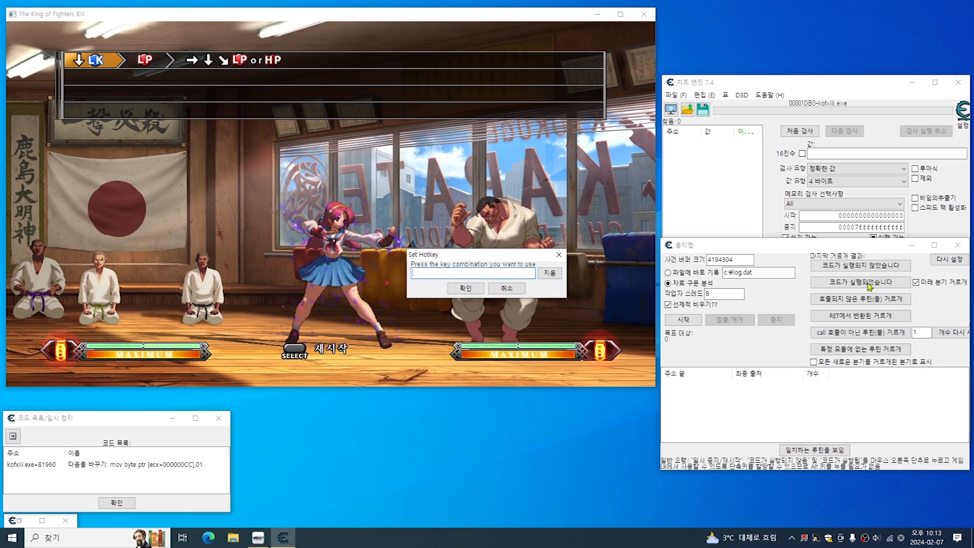
pyautogui.click(508, 289)
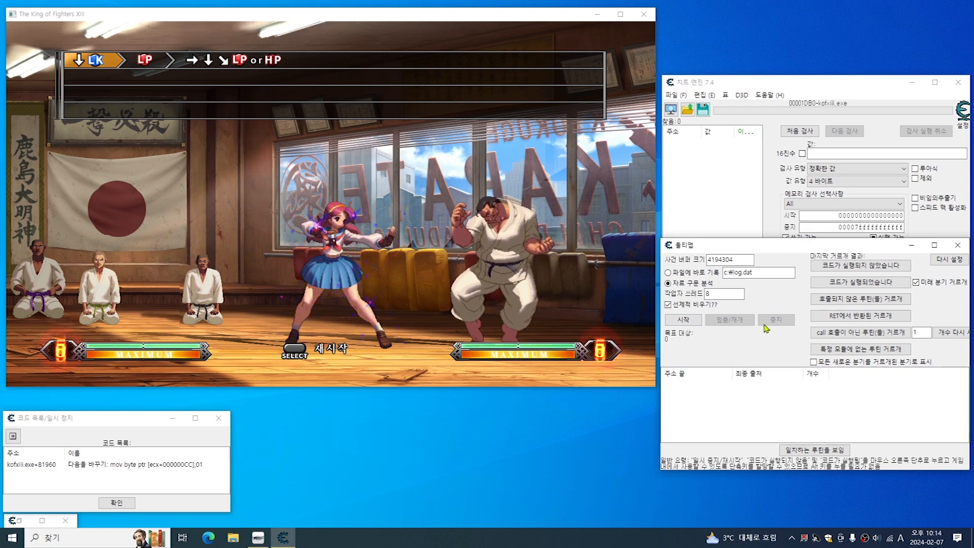
# Start Ultimap recording, walk the character toward and away from the opponent in the game, and pause the recording.
pyautogui.click(683, 319)
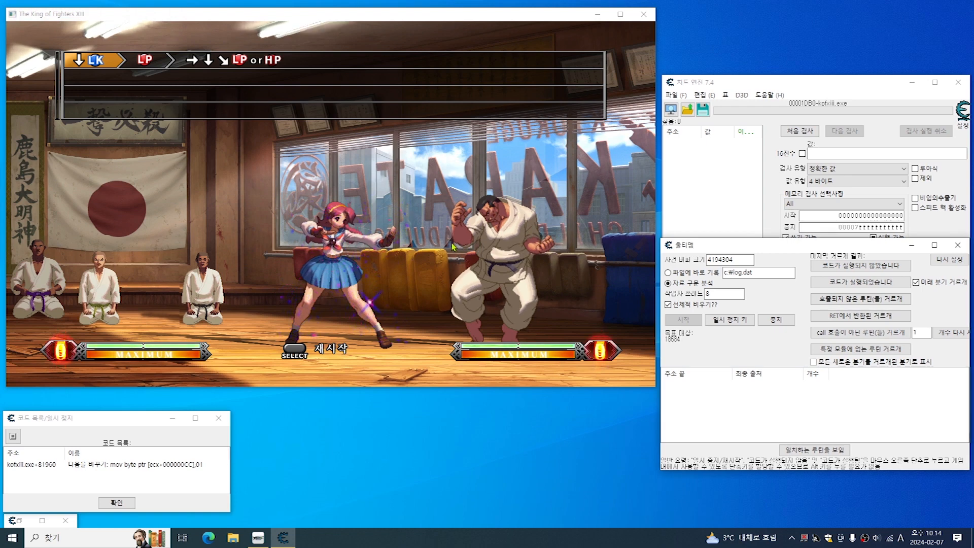
pyautogui.click(449, 265)
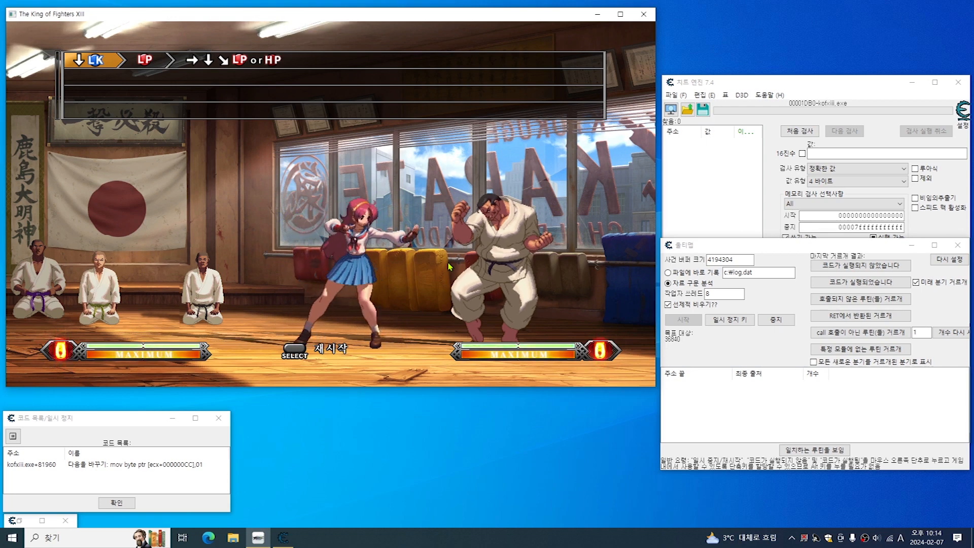
pyautogui.press('Right')
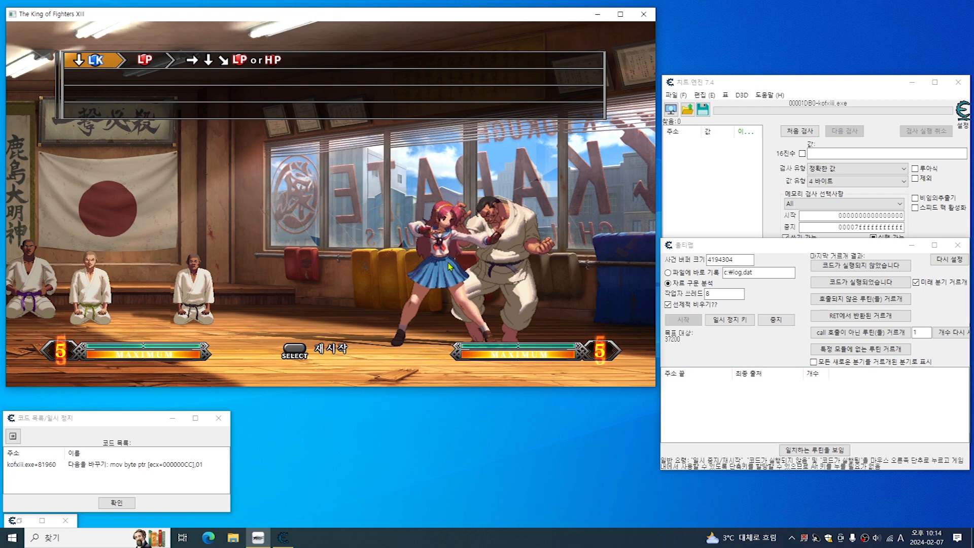
pyautogui.press('Left')
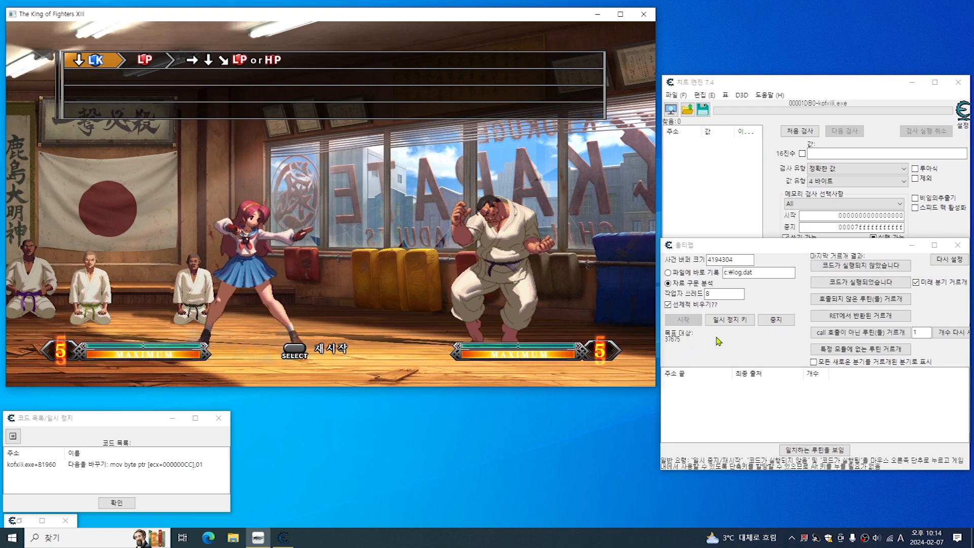
pyautogui.click(738, 322)
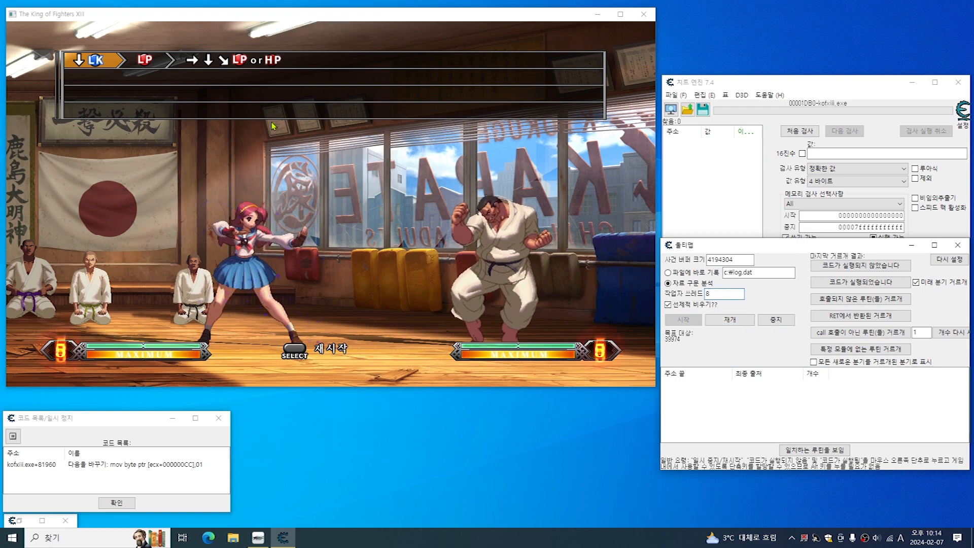
# With the recording paused, walk the character up to the opponent and try an attack in the game.
pyautogui.click(406, 194)
pyautogui.press('Right')
pyautogui.press('Right')
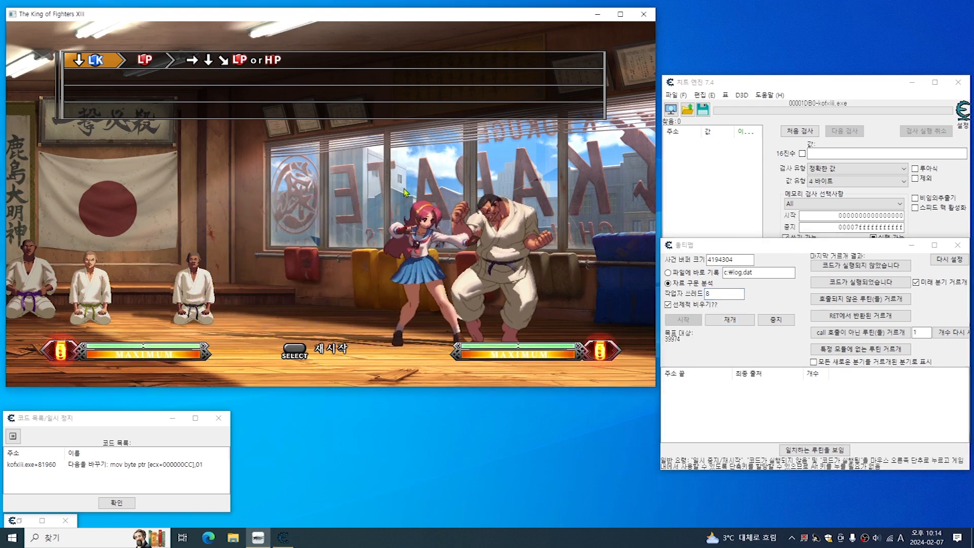
pyautogui.press('a')
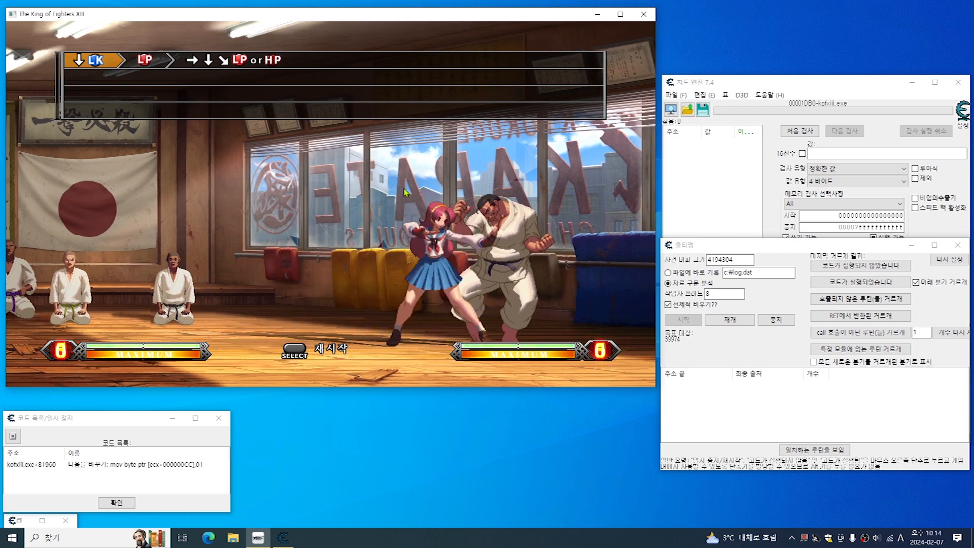
pyautogui.press('Right')
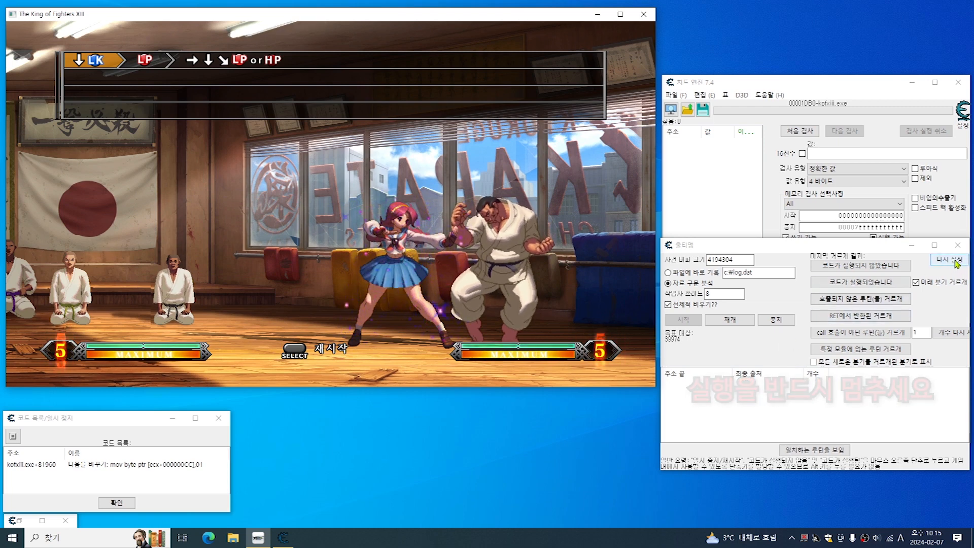
pyautogui.click(739, 354)
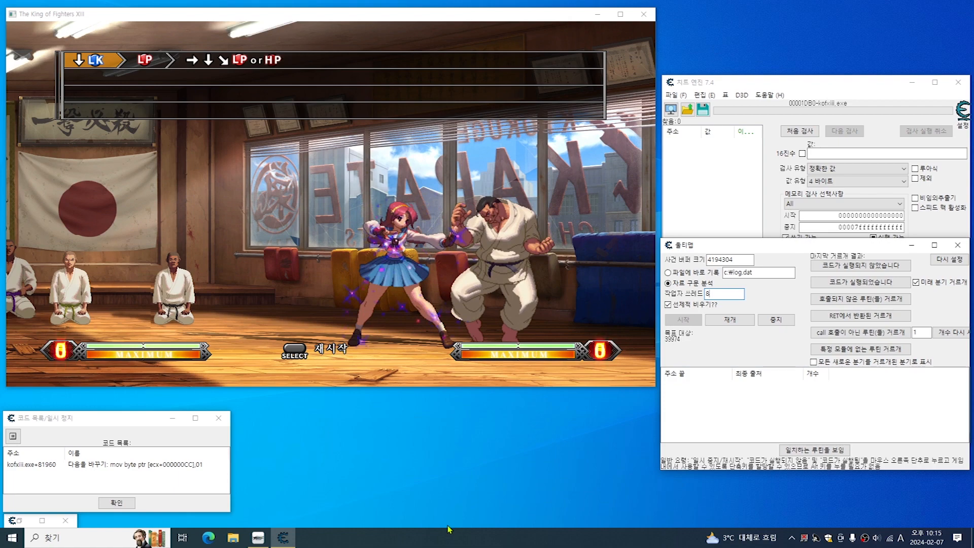
# Check the CPU load of the running processes in Task Manager and close it again.
pyautogui.rightClick(438, 543)
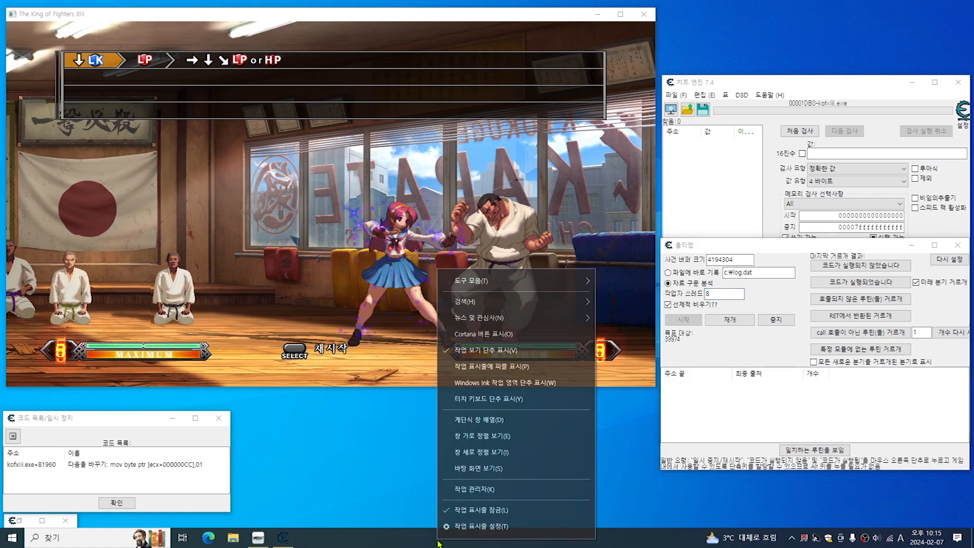
pyautogui.click(497, 488)
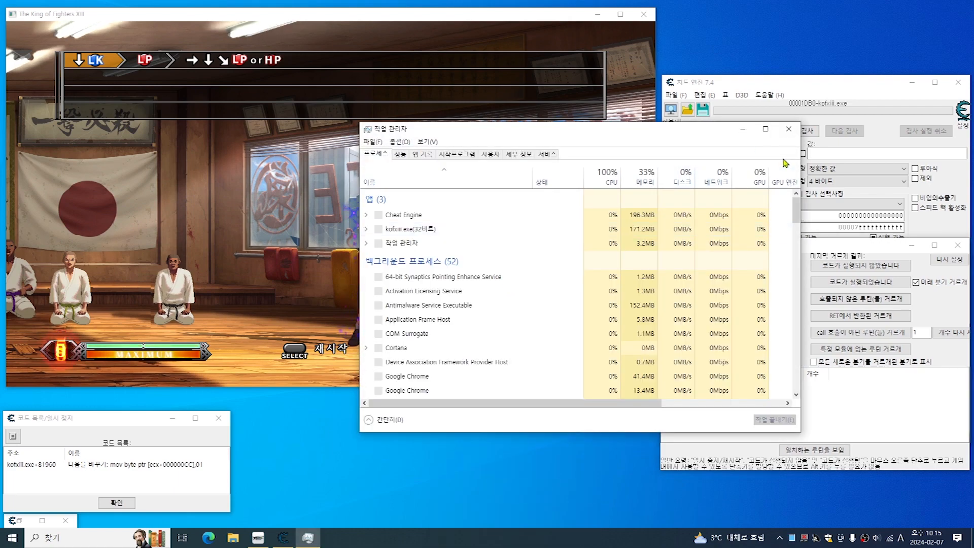
pyautogui.click(785, 134)
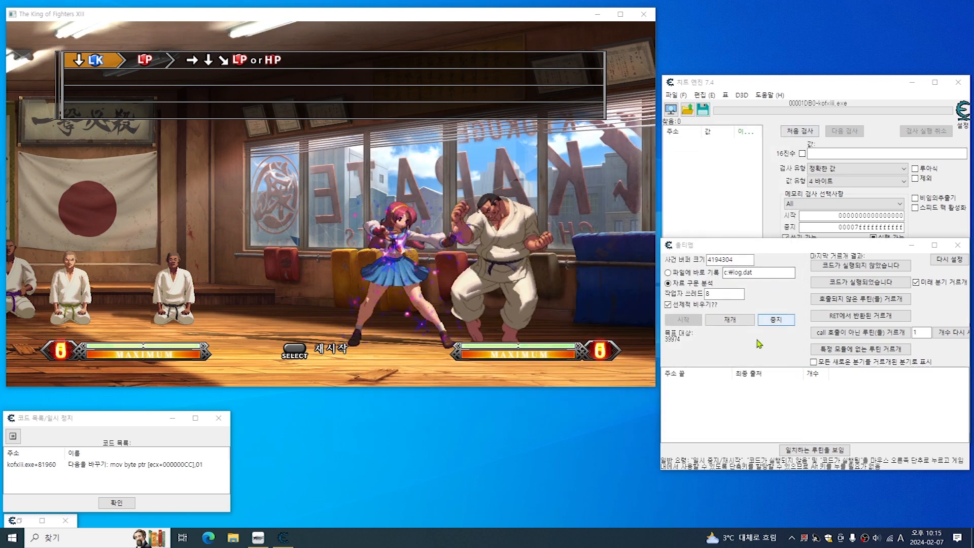
pyautogui.click(740, 358)
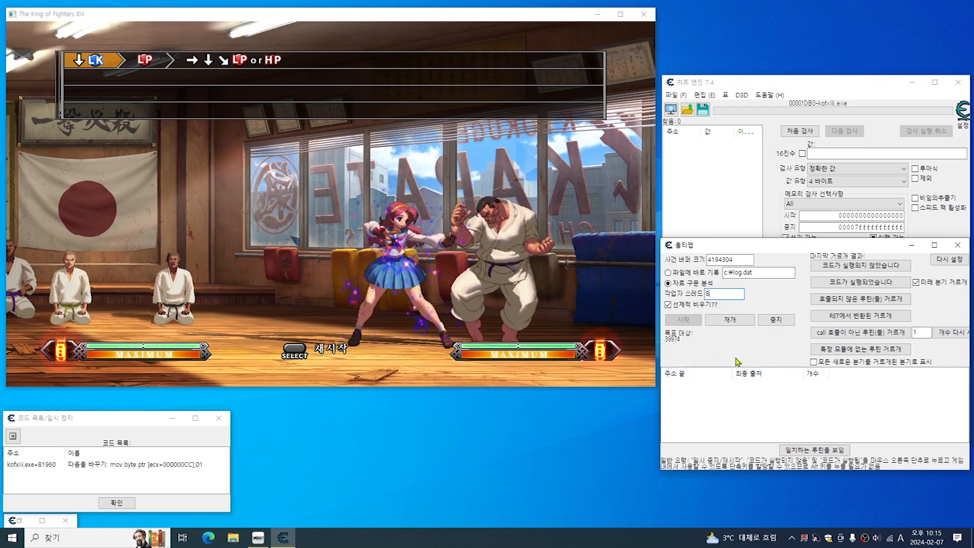
# Resume the Ultimap recording, return to the game briefly, and apply the code-not-executed filter (코드가 실행되지 않았습니다).
pyautogui.click(729, 321)
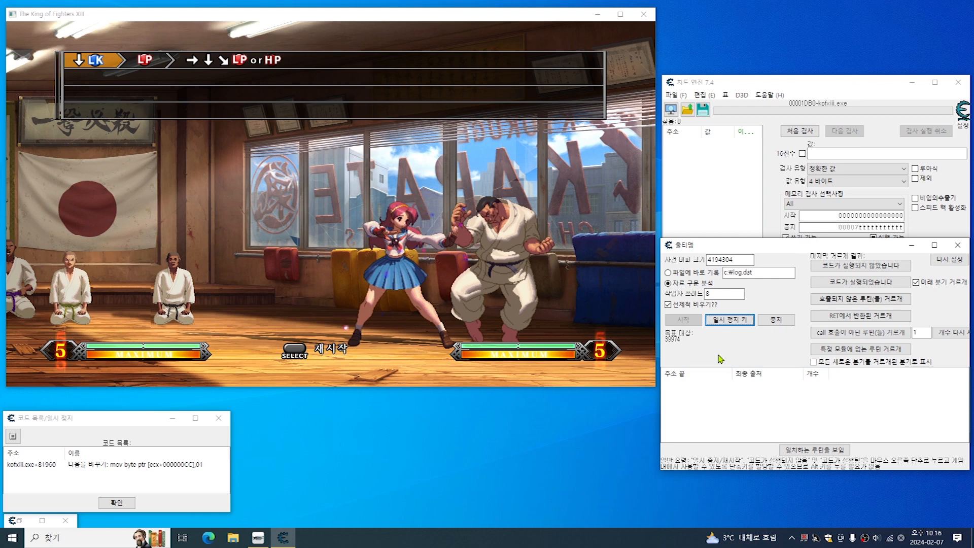
pyautogui.click(387, 246)
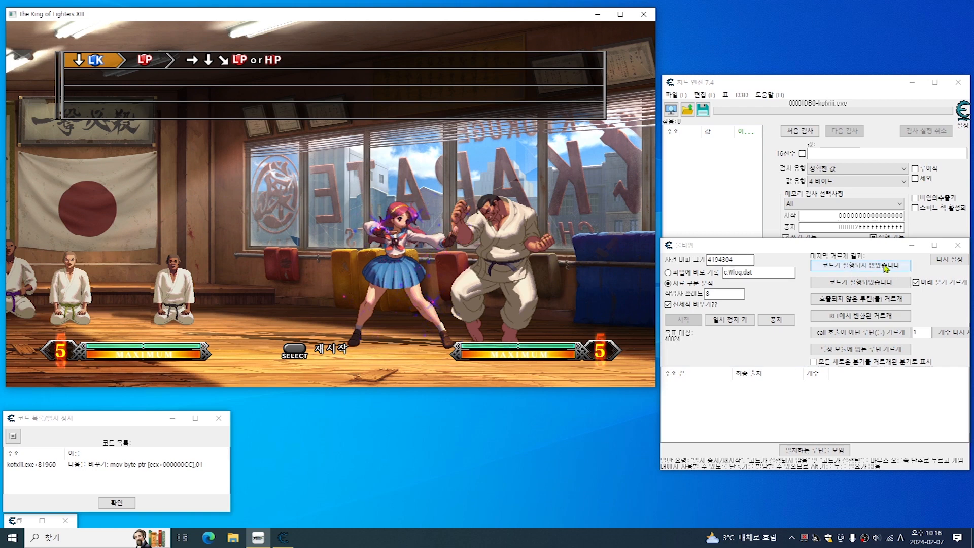
pyautogui.click(857, 270)
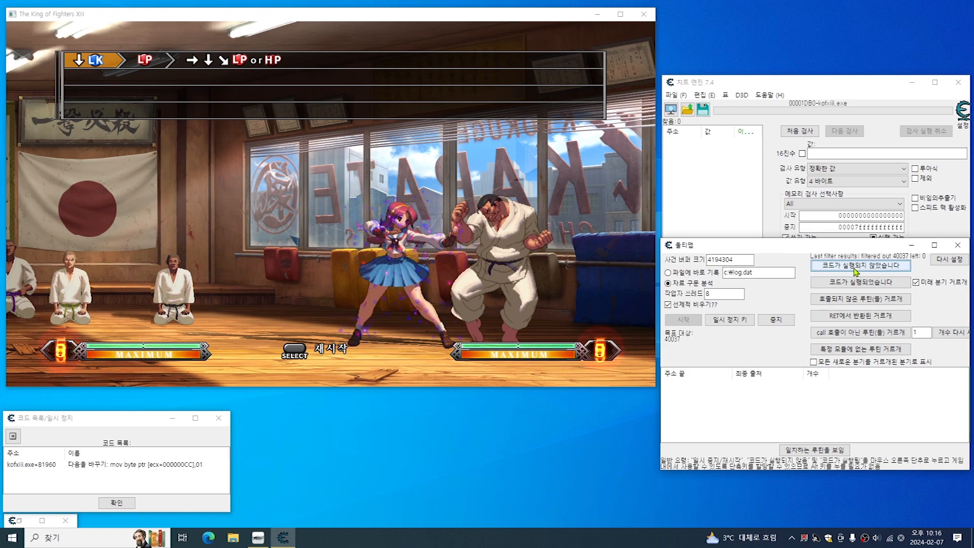
# Walk the character back and forth in the game without hitting the opponent, and apply the code-not-executed filter twice more.
pyautogui.click(598, 291)
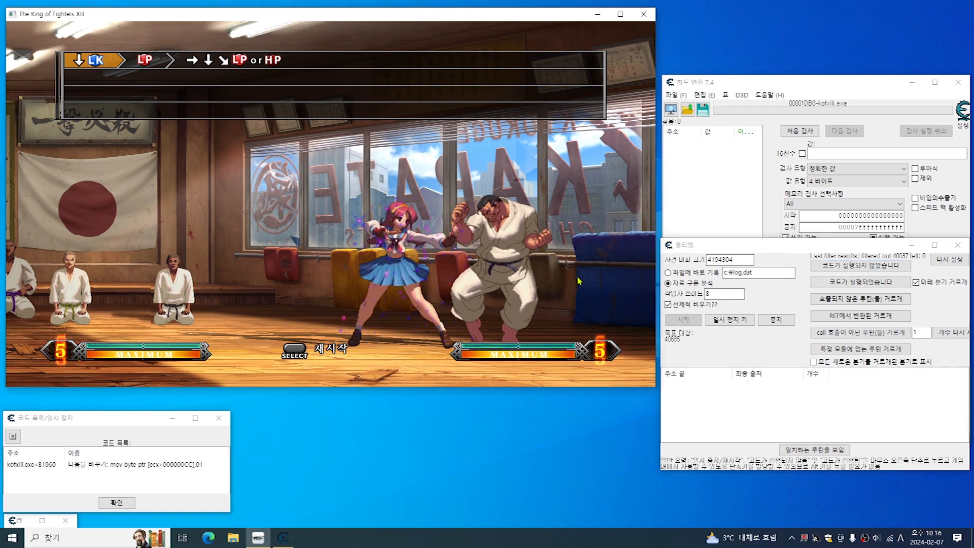
pyautogui.press('Left')
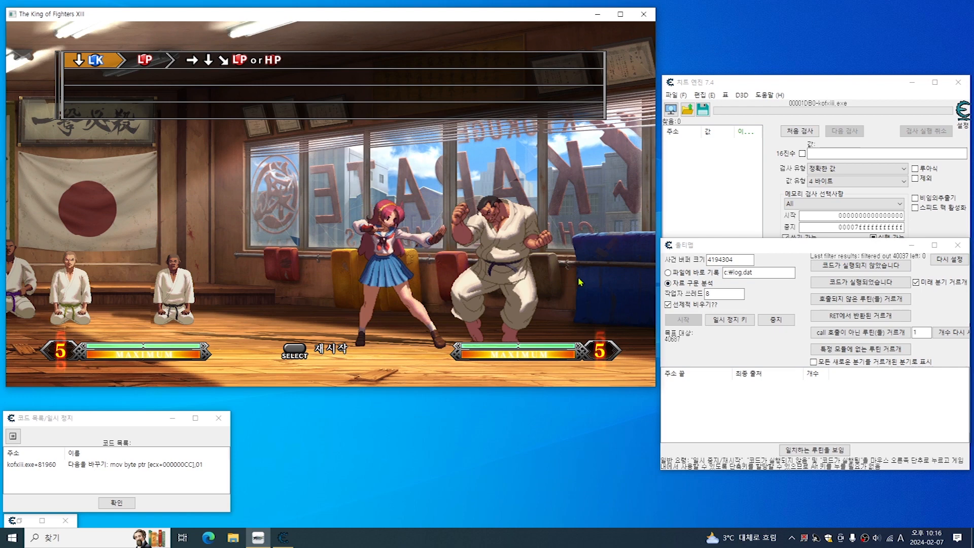
pyautogui.press('Right')
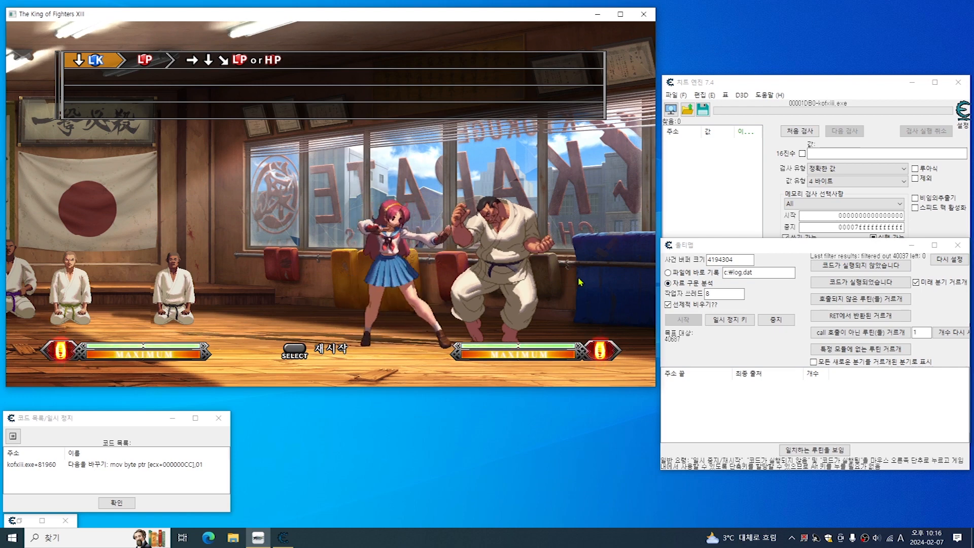
pyautogui.press('Left')
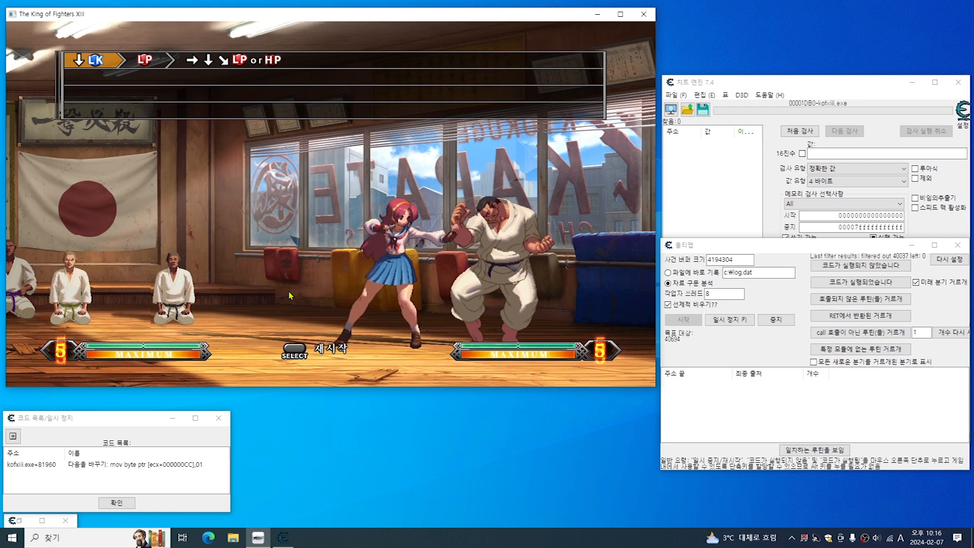
pyautogui.press('Left')
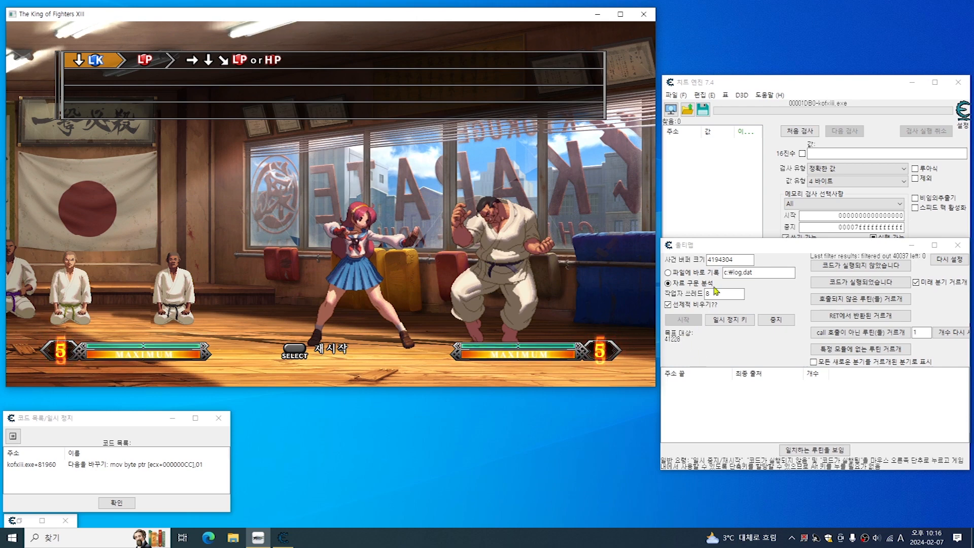
pyautogui.click(850, 267)
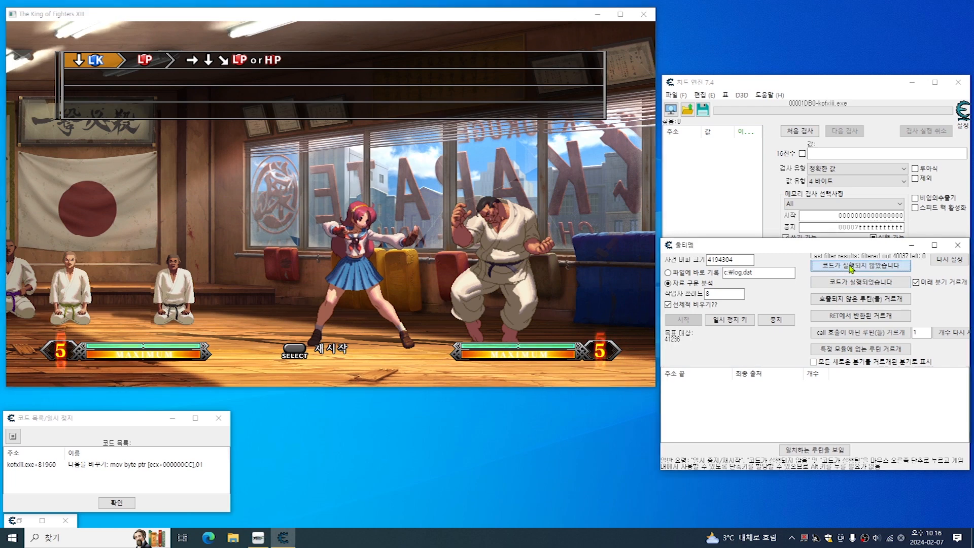
pyautogui.click(851, 267)
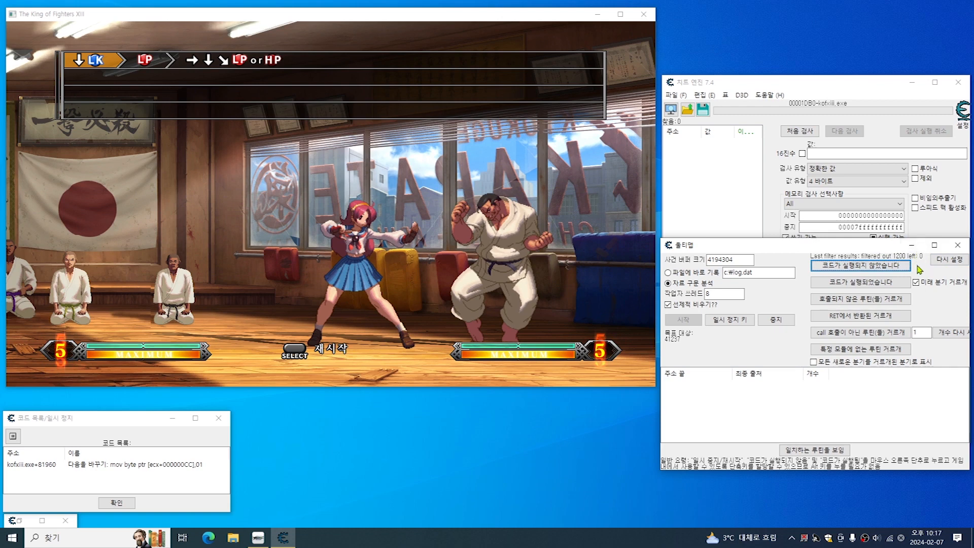
# Land a punch on the opponent, apply the code-executed filter (코드가 실행되었습니다), and mark all new branches as filtered.
pyautogui.click(555, 293)
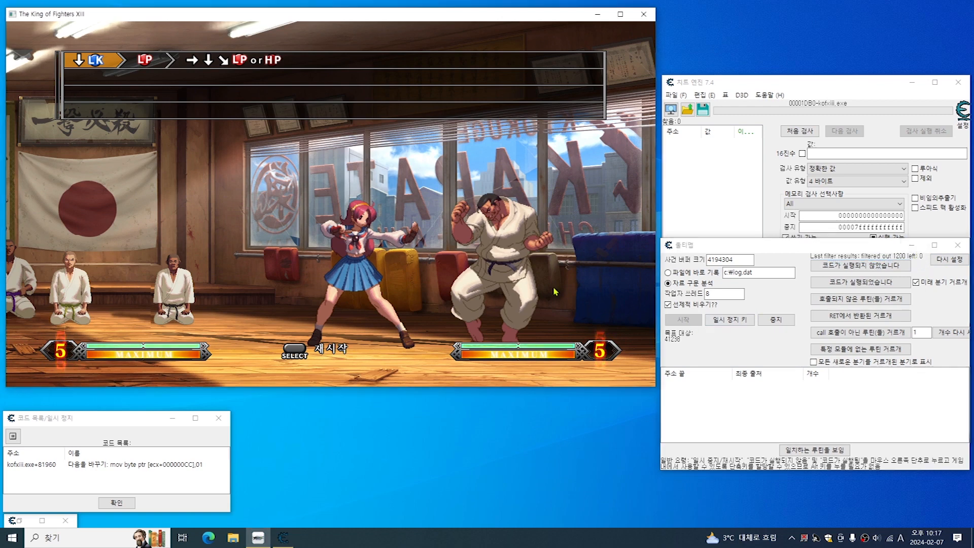
pyautogui.press('Right')
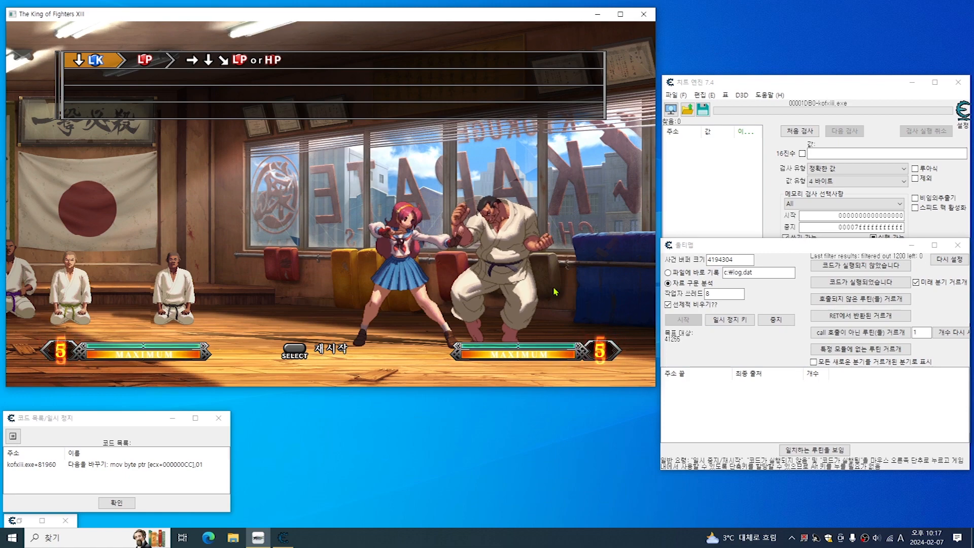
pyautogui.press('a')
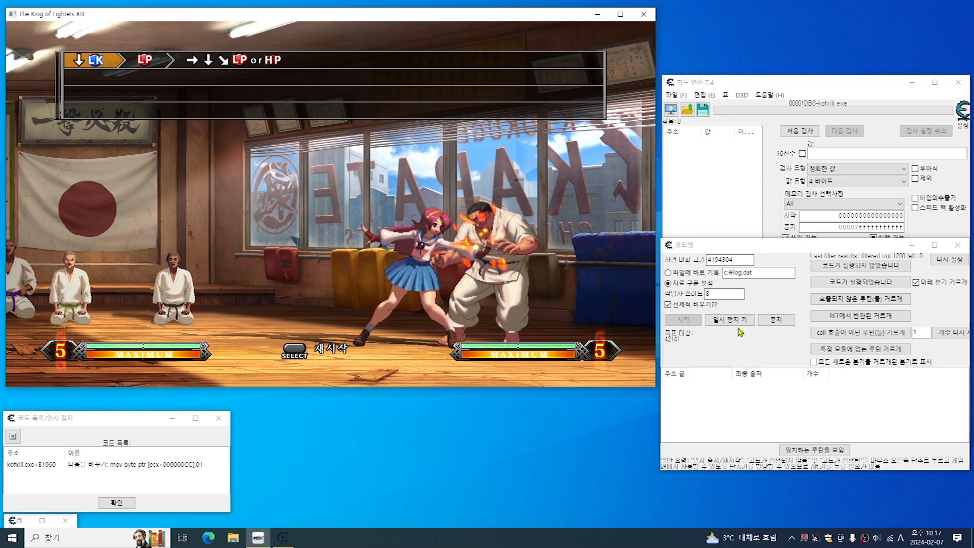
pyautogui.click(868, 288)
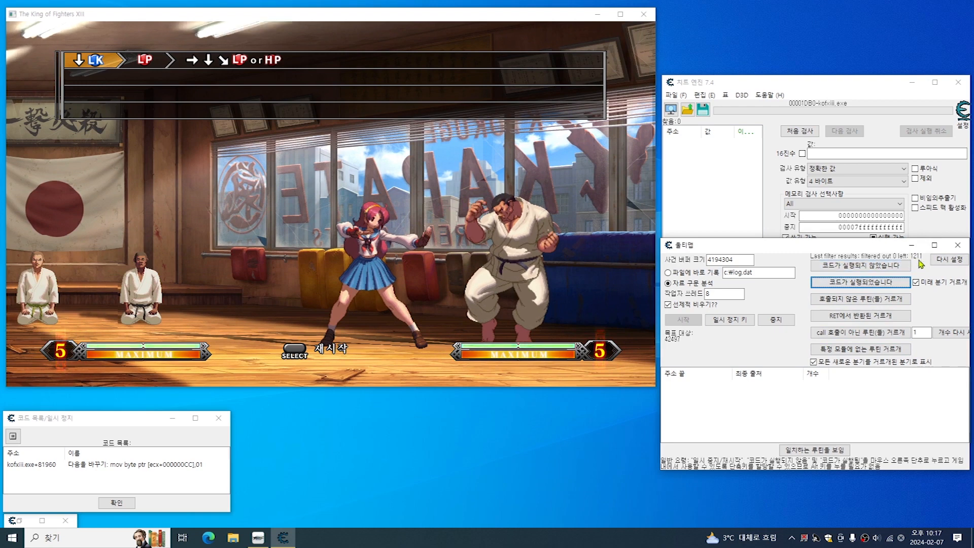
# Leave the character idle in the game and filter the remaining branches for code that was not executed.
pyautogui.click(524, 290)
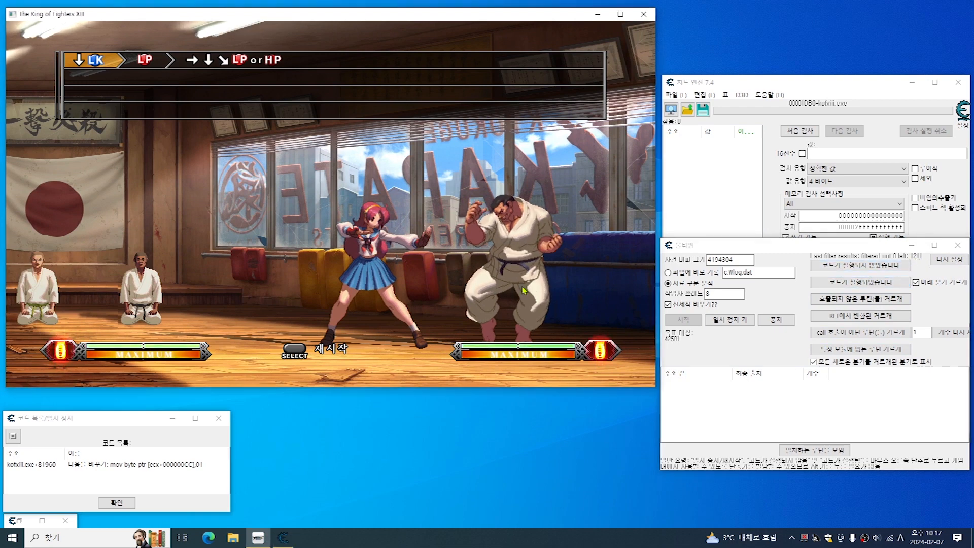
pyautogui.click(865, 271)
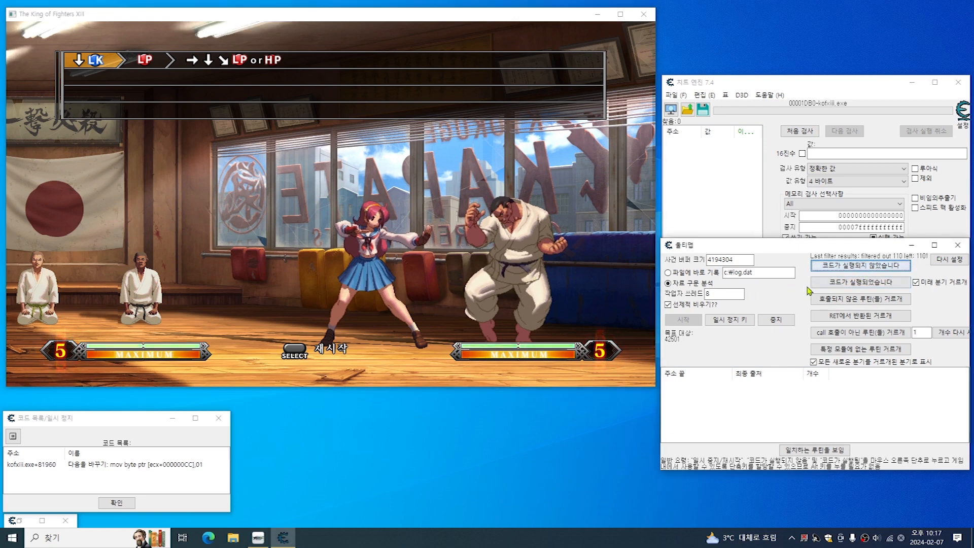
# Walk up to the opponent and land a kick, apply the code-executed filter (코드가 실행되었습니다), and filter for code not executed while idle.
pyautogui.click(589, 291)
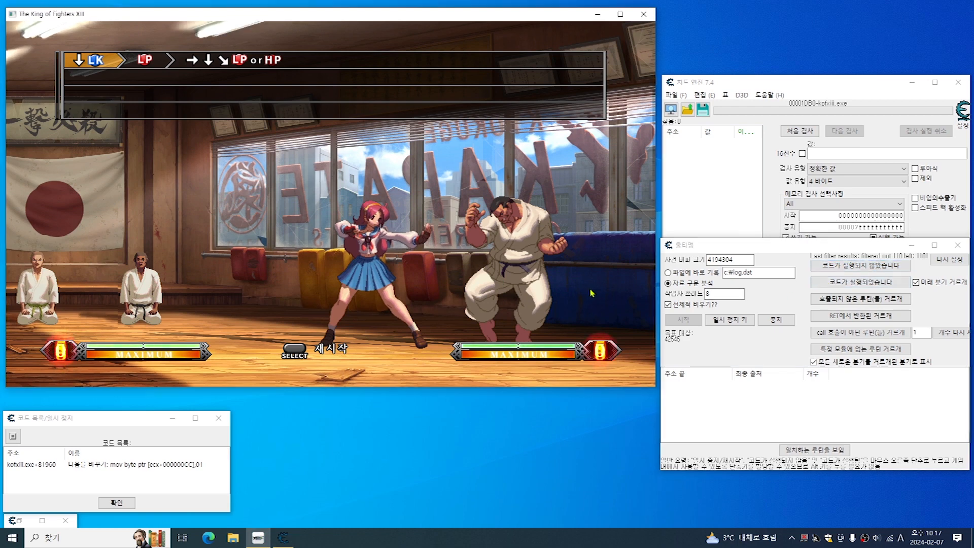
pyautogui.press('Right')
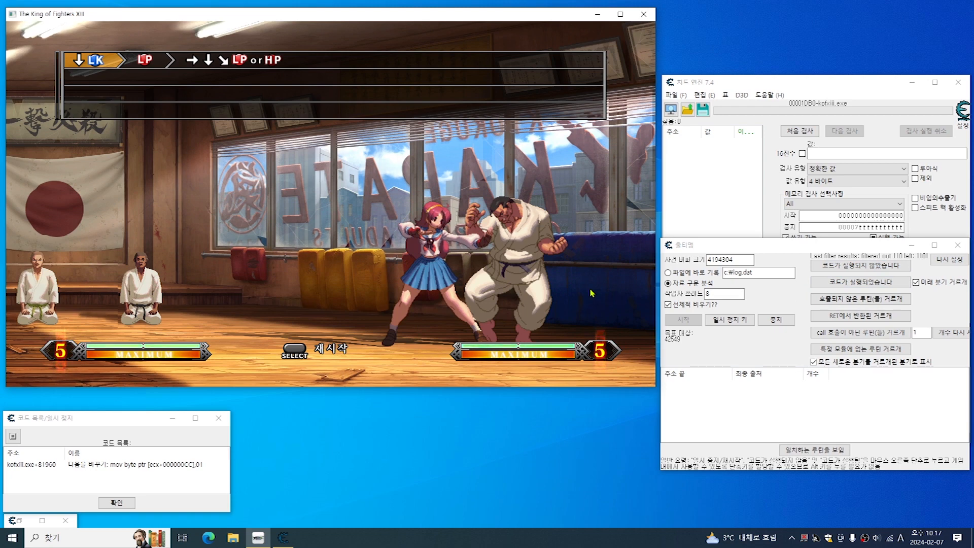
pyautogui.press('s')
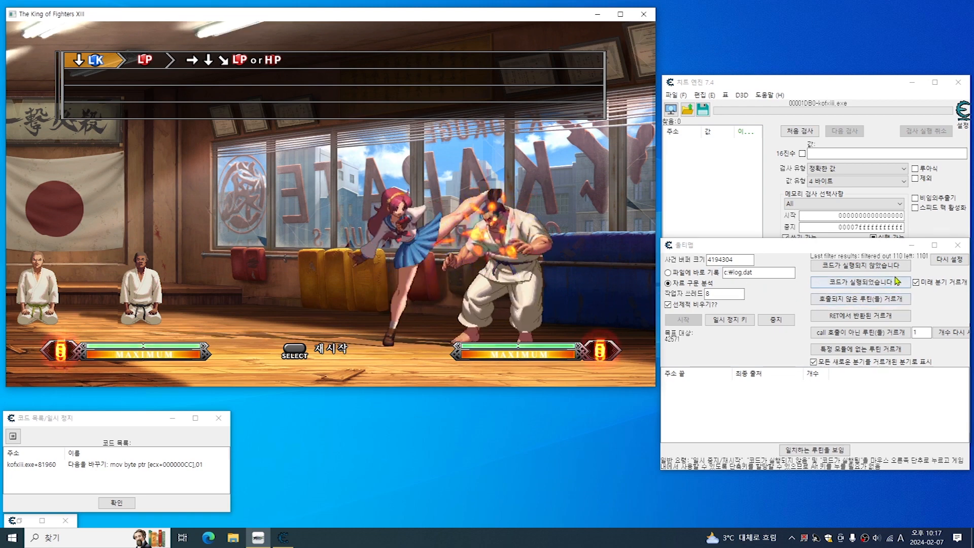
pyautogui.click(861, 284)
pyautogui.click(862, 285)
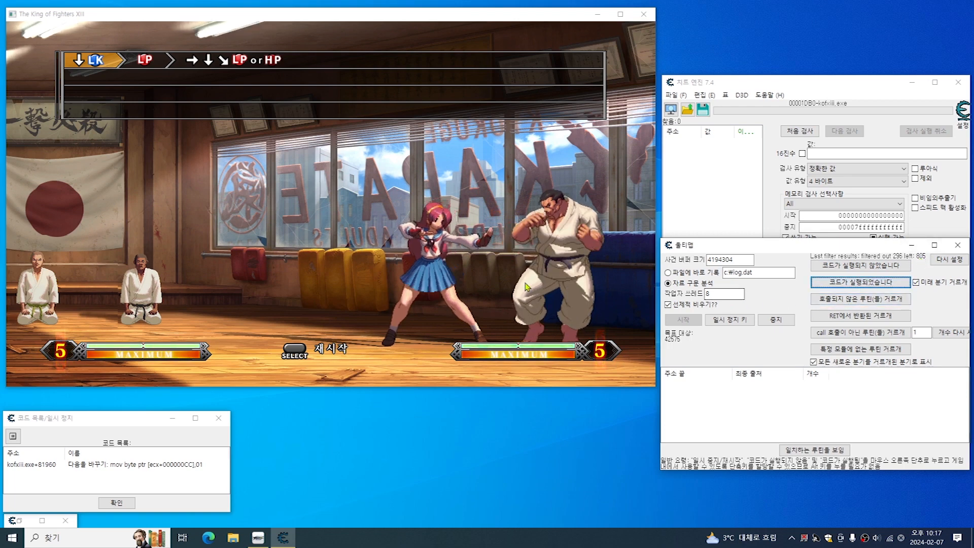
pyautogui.click(865, 268)
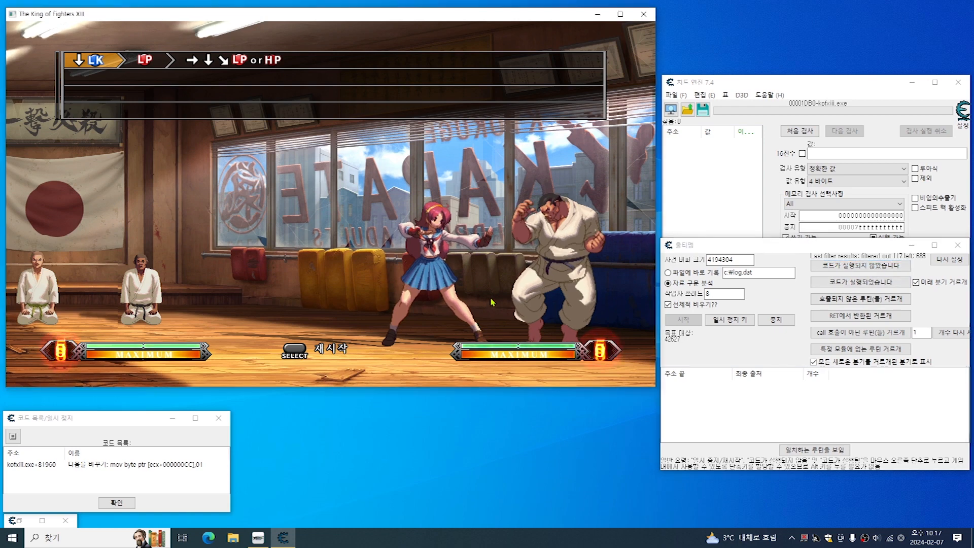
# Hit the opponent with a punch, filter for executed code, and apply the code-not-executed filter (코드가 실행되지 않았습니다) once the characters are idle.
pyautogui.click(531, 296)
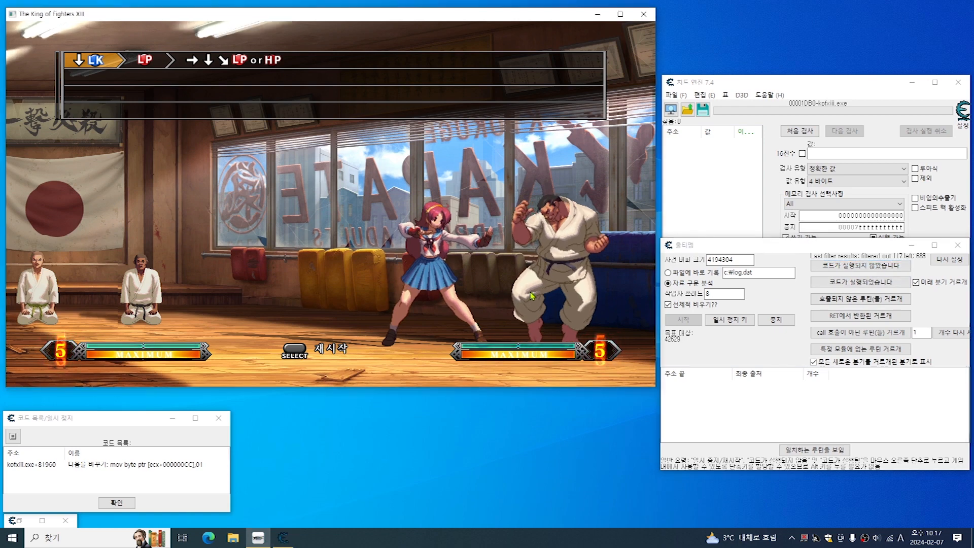
pyautogui.press('a')
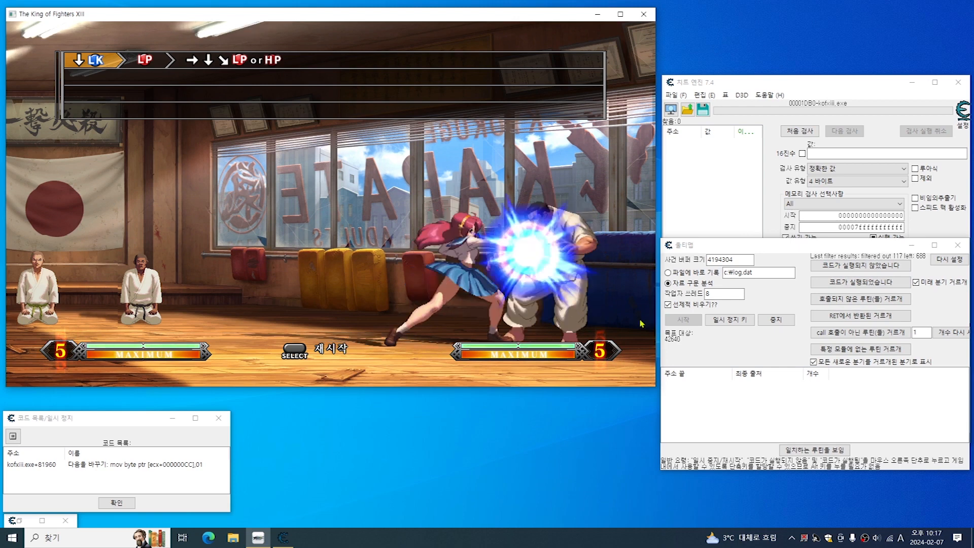
pyautogui.click(843, 284)
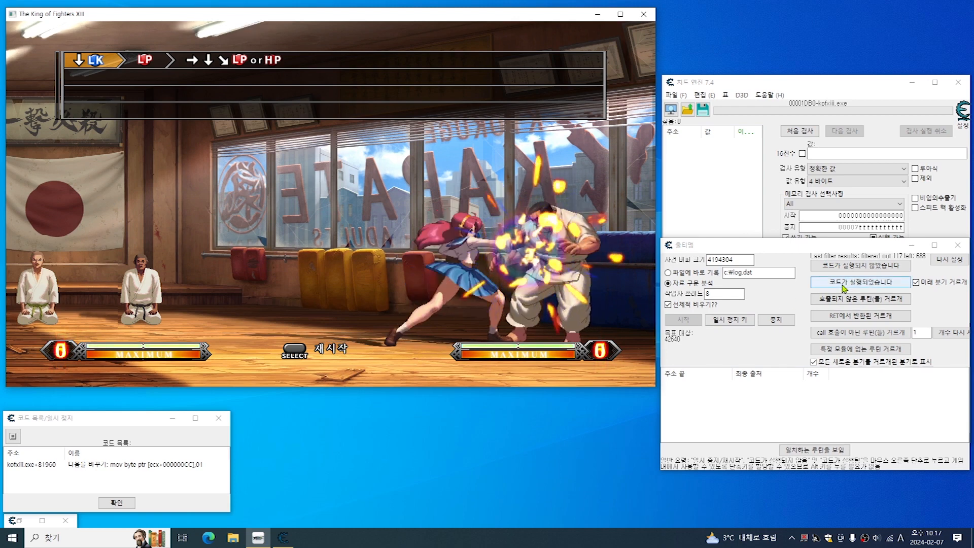
pyautogui.click(843, 284)
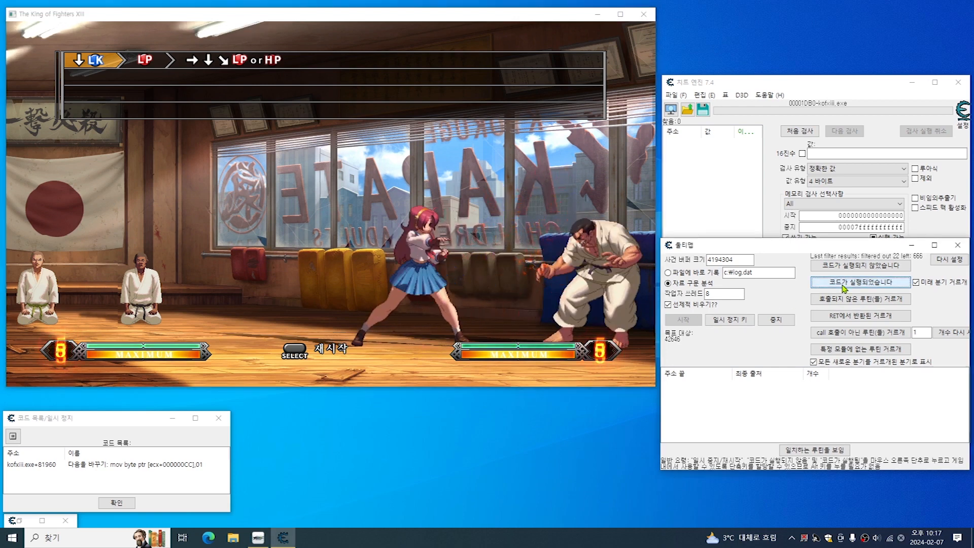
pyautogui.click(850, 266)
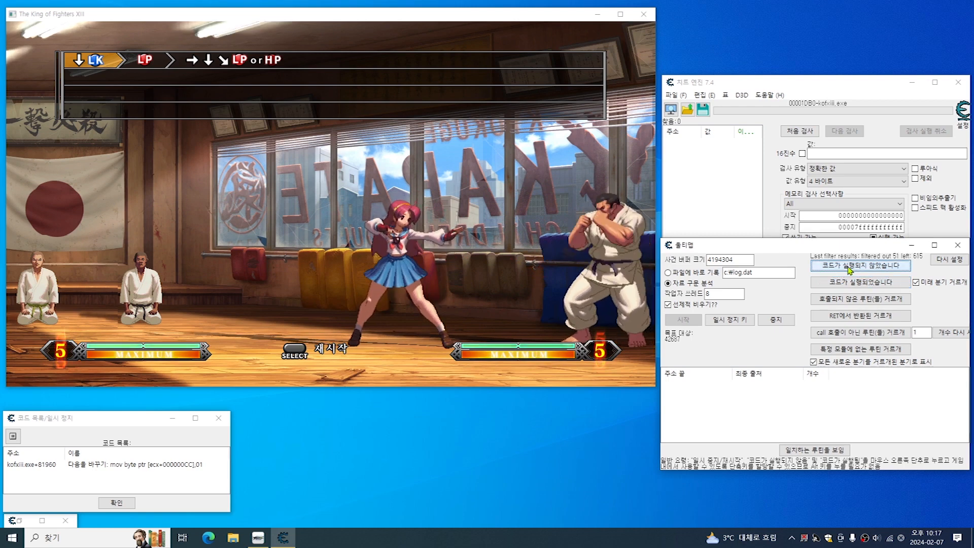
# Approach the opponent again and land a kick, filter for executed code, and apply the code-not-executed filter twice while idle.
pyautogui.click(518, 300)
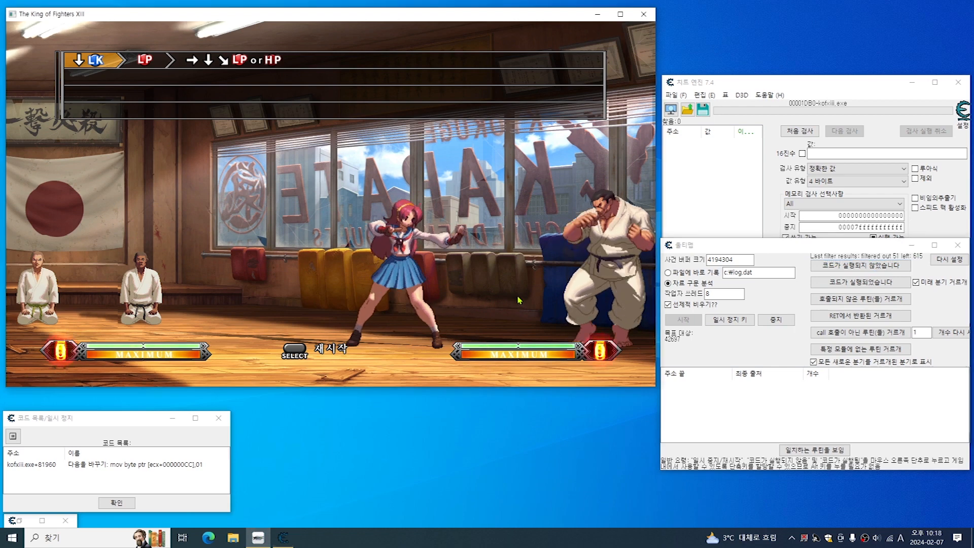
pyautogui.press('Right')
pyautogui.press('Right')
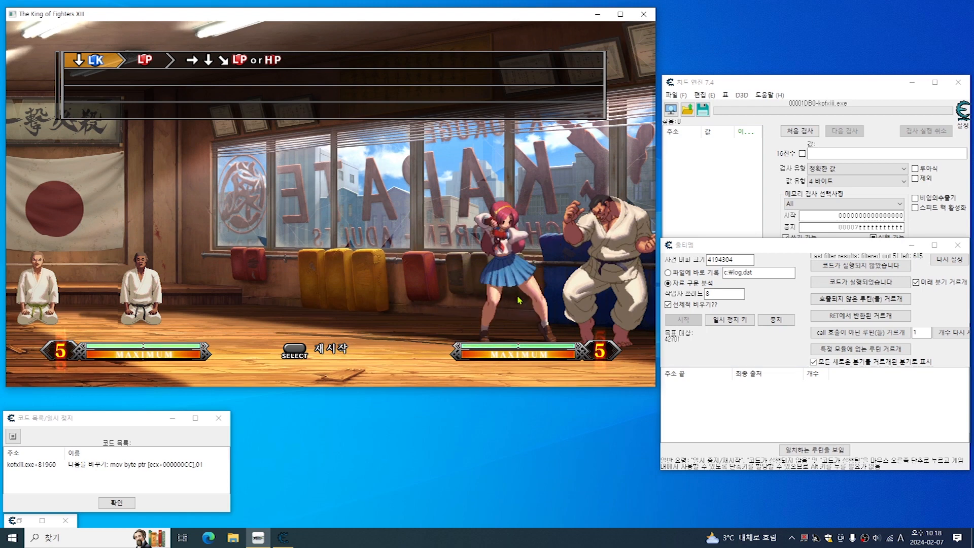
pyautogui.press('k')
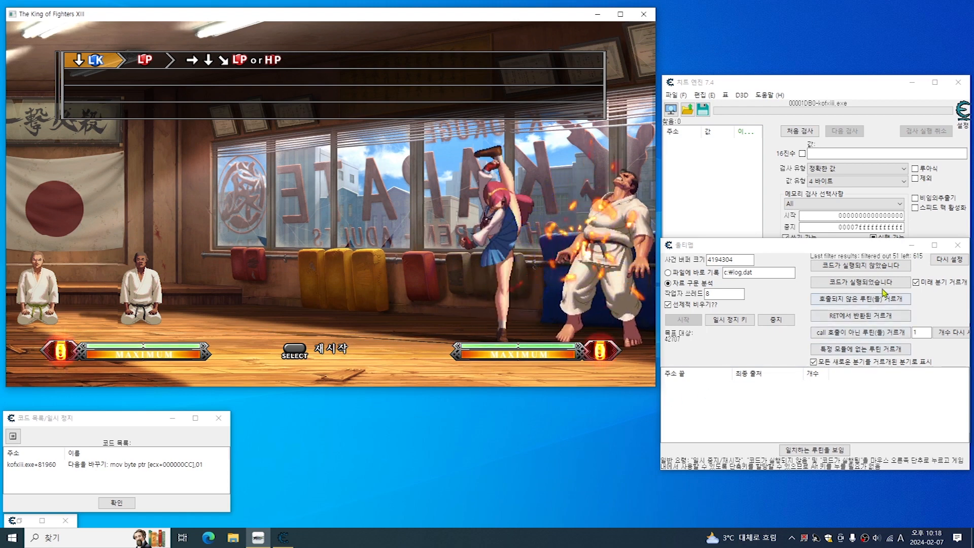
pyautogui.click(870, 283)
pyautogui.click(870, 282)
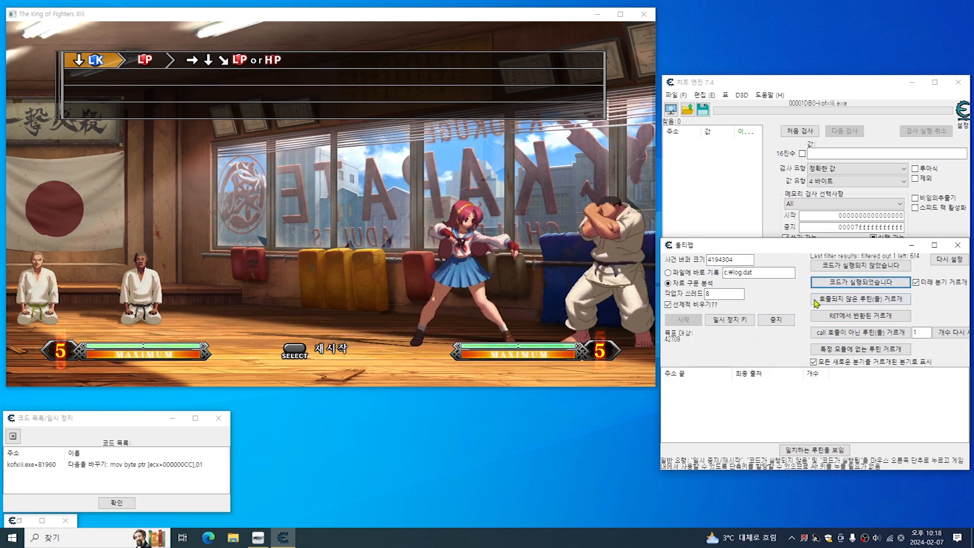
pyautogui.click(857, 265)
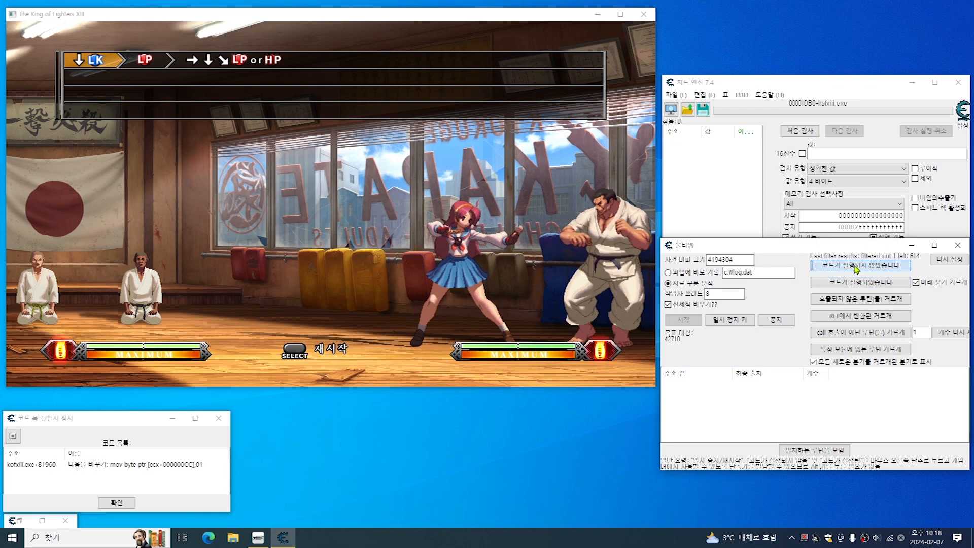
pyautogui.click(856, 265)
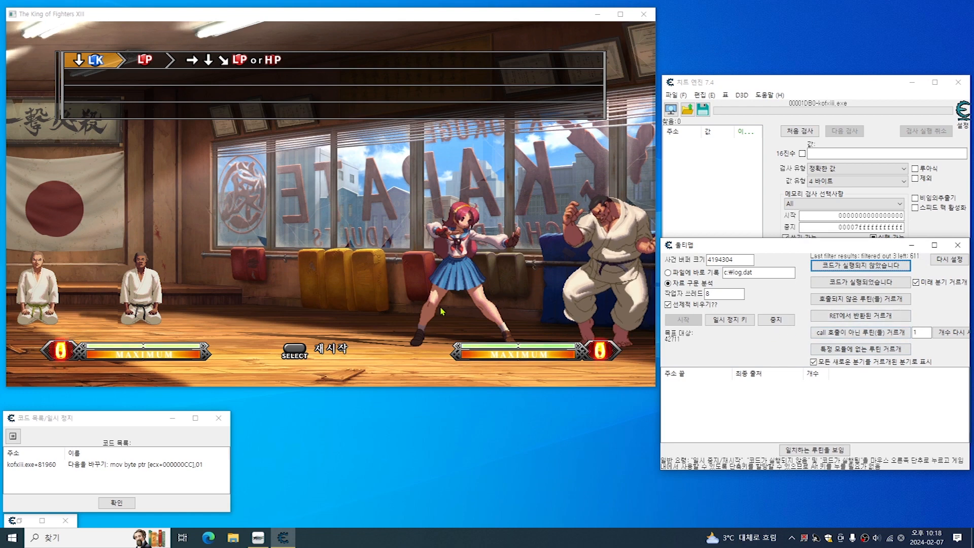
# Make the character jump without hitting the opponent and apply the code-not-executed filter twice.
pyautogui.click(408, 301)
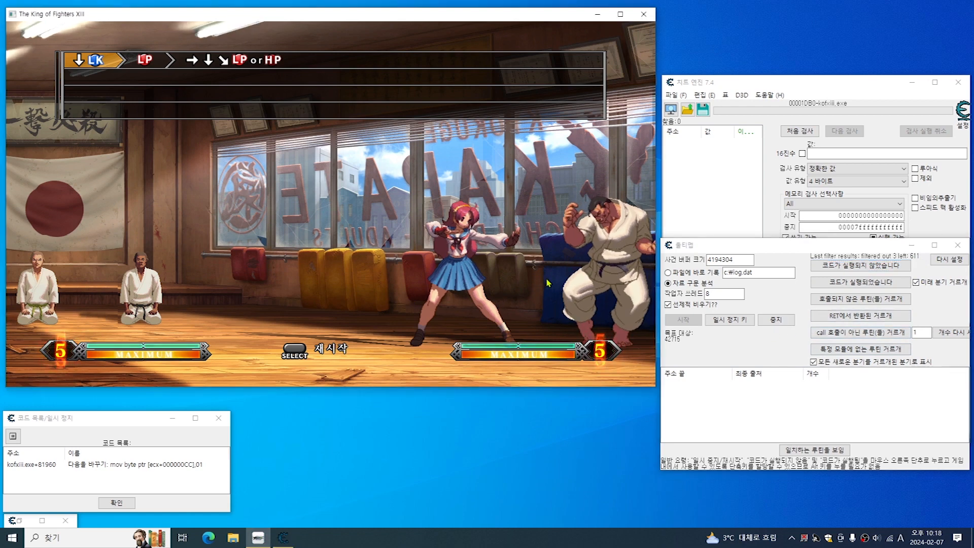
pyautogui.press('Up')
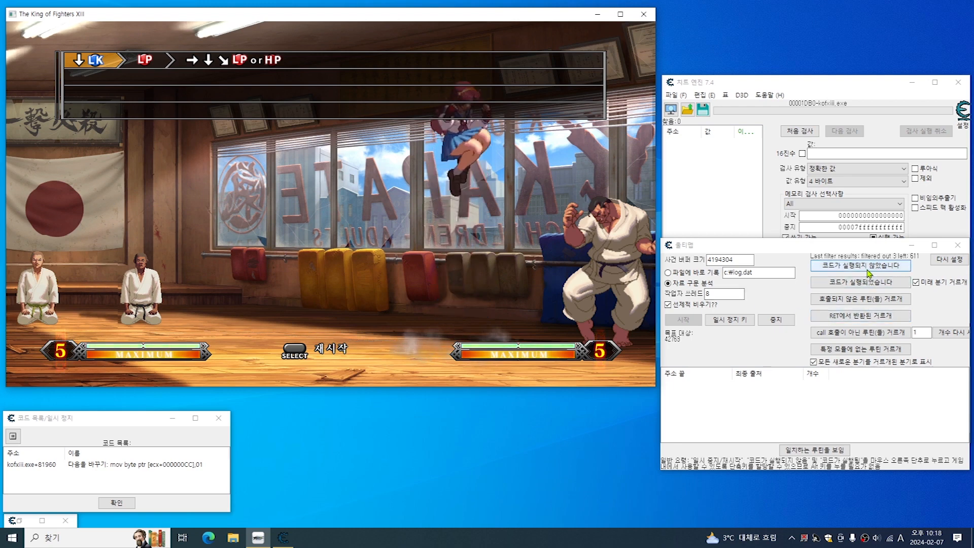
pyautogui.click(868, 267)
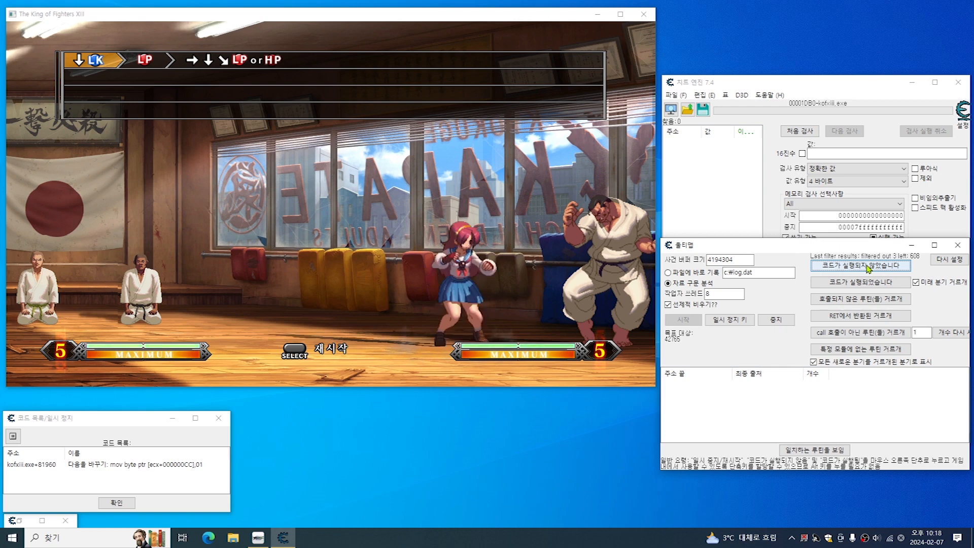
pyautogui.click(868, 269)
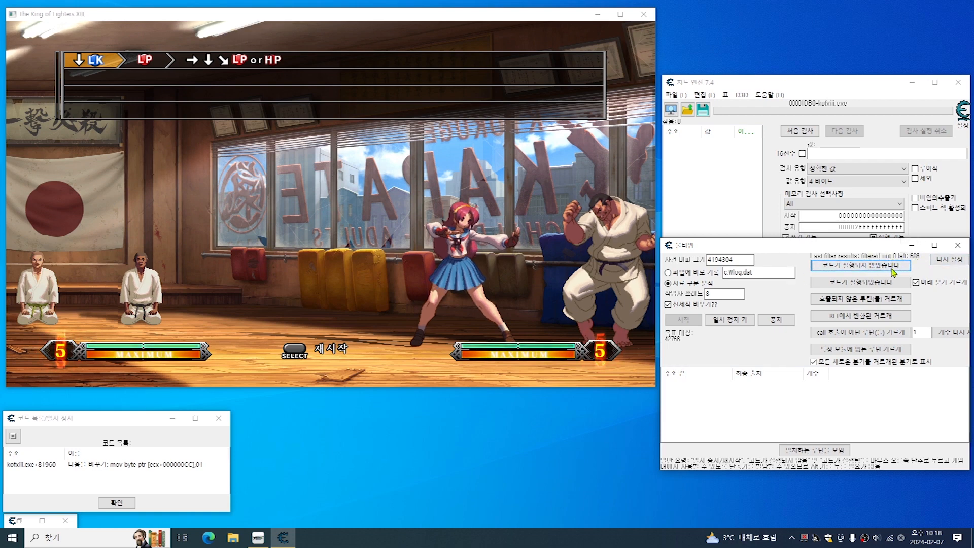
# Move next to the opponent, attack with a punch, and apply the code-executed filter.
pyautogui.click(555, 290)
pyautogui.press('Right')
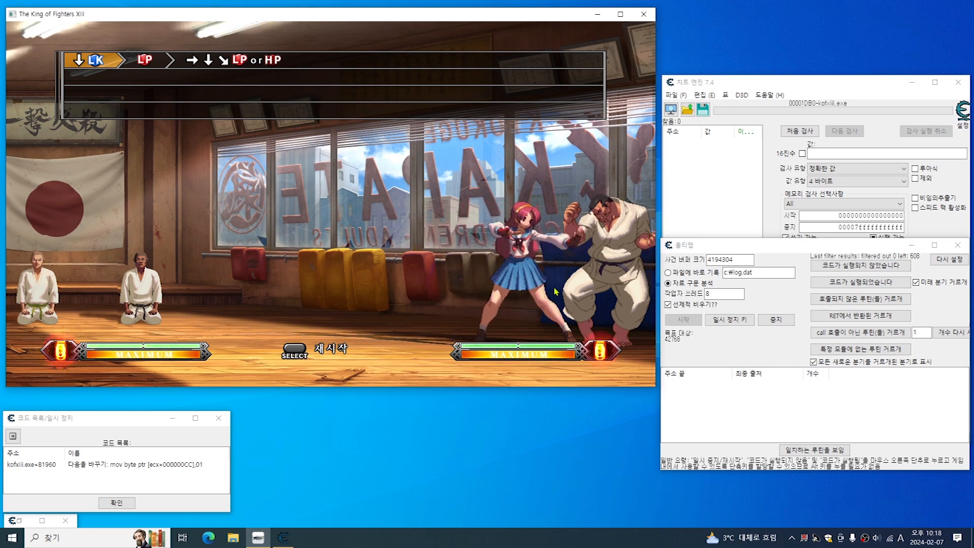
pyautogui.press('a')
pyautogui.click(860, 283)
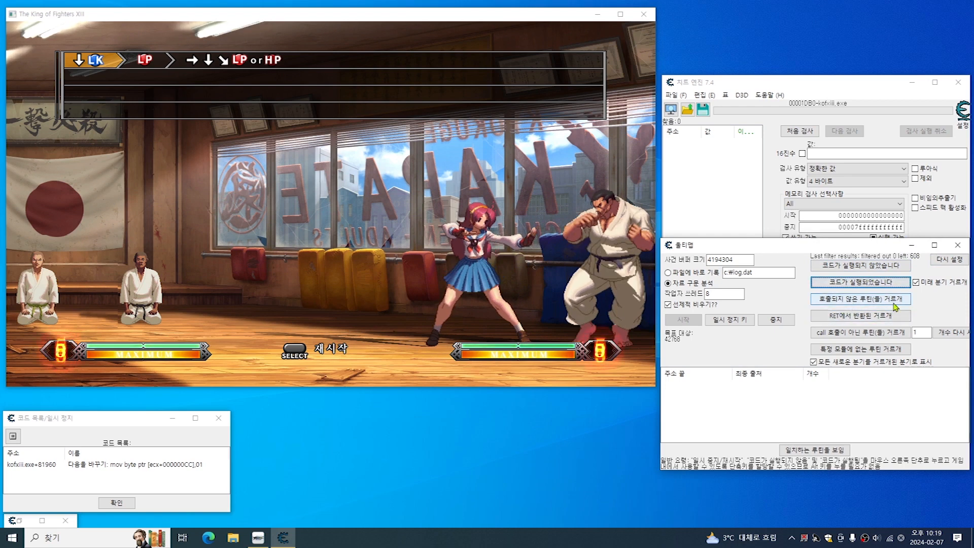
# Filter out the routines that were not called (호출되지 않은 루틴(들) 거르개).
pyautogui.click(863, 303)
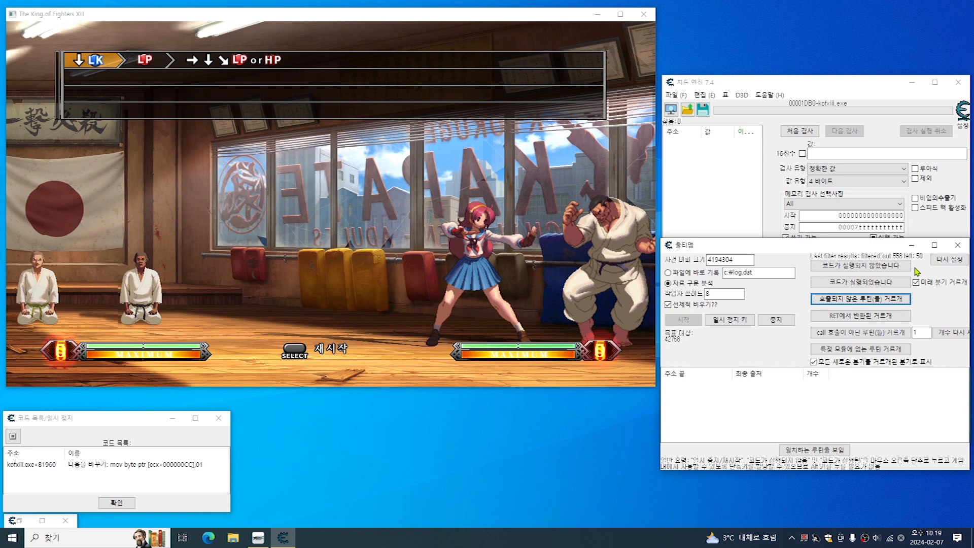
pyautogui.click(875, 300)
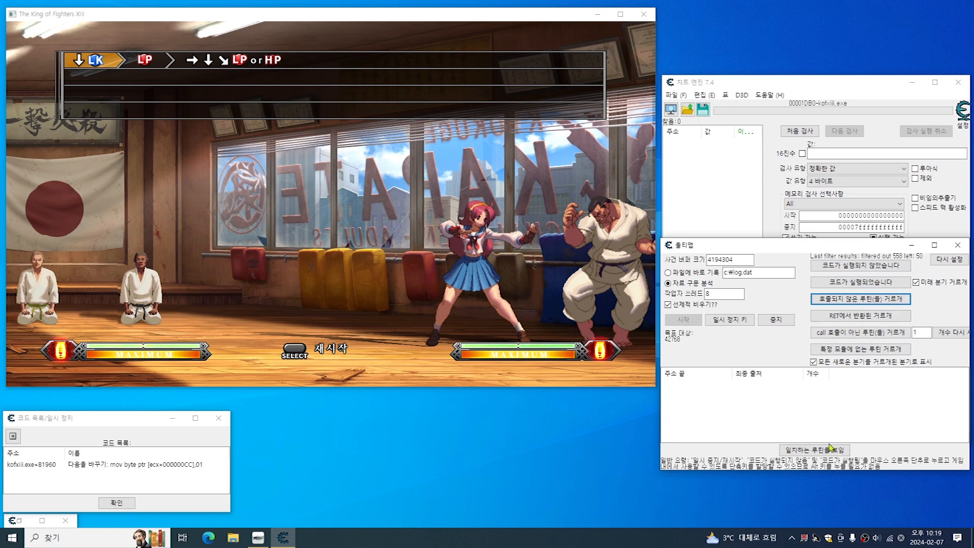
# List the matching routines in a taller Ultimap window and pause the recording.
pyautogui.click(814, 451)
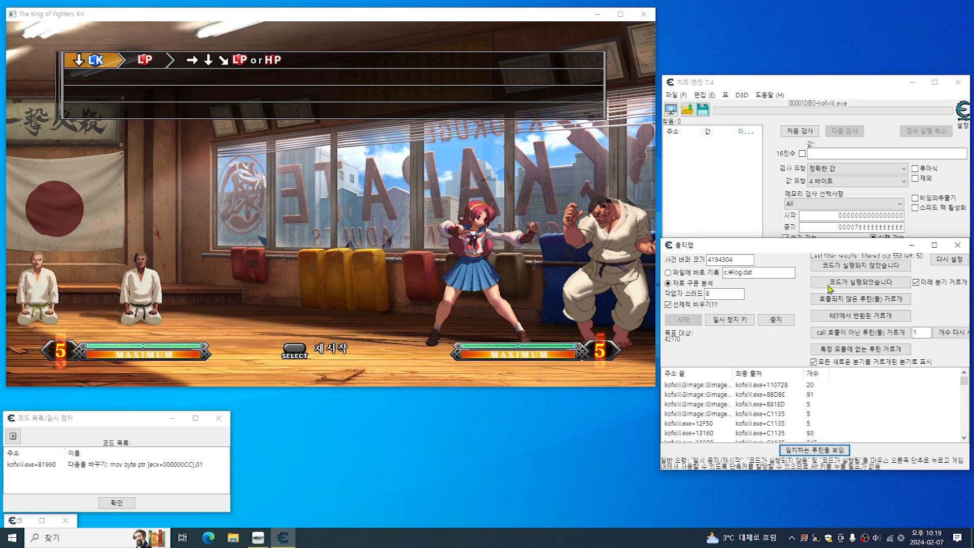
pyautogui.moveTo(819, 239); pyautogui.dragTo(804, 117)
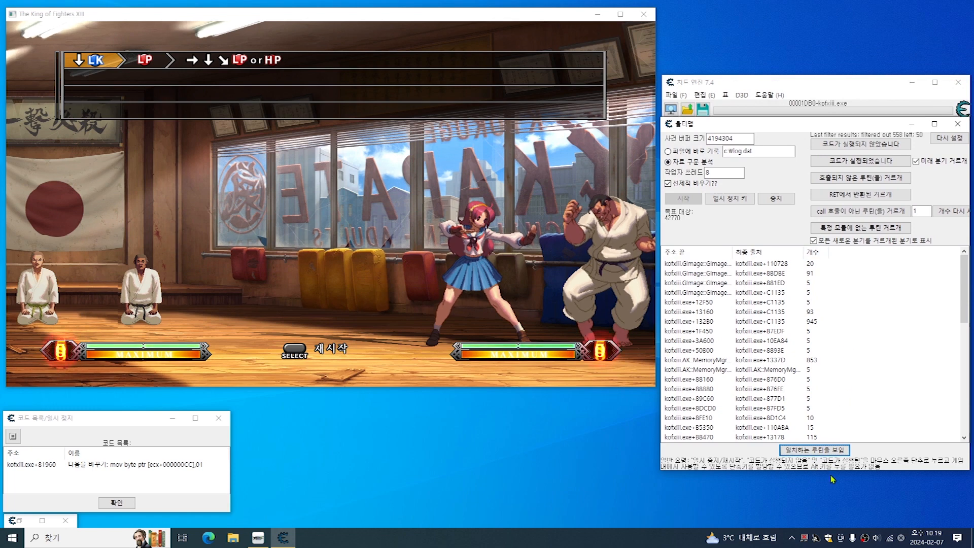
pyautogui.click(735, 202)
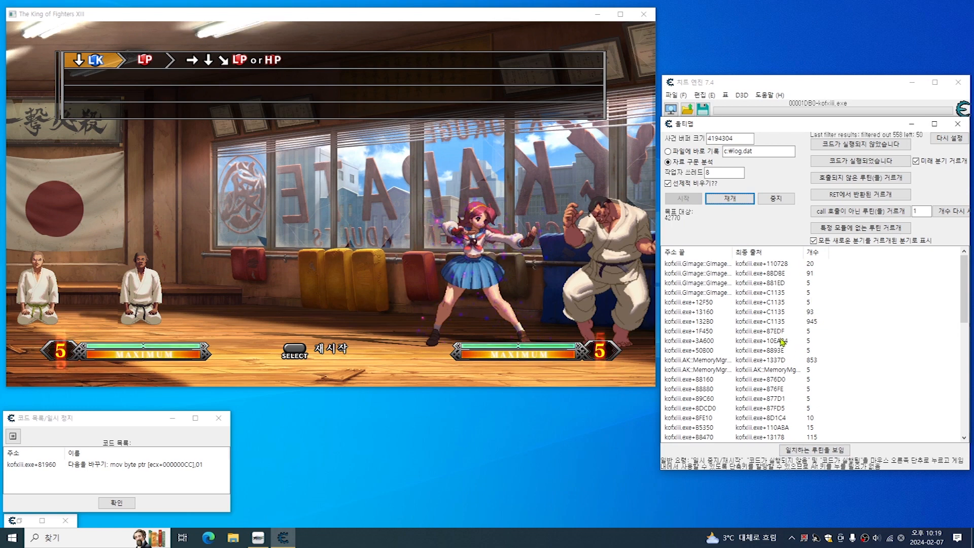
# Open the Memory Viewer at the first listed routine's last source, kofxiii.exe+110728, and examine the surrounding instructions, including the compare at kofxiii.exe+110736.
pyautogui.click(781, 263)
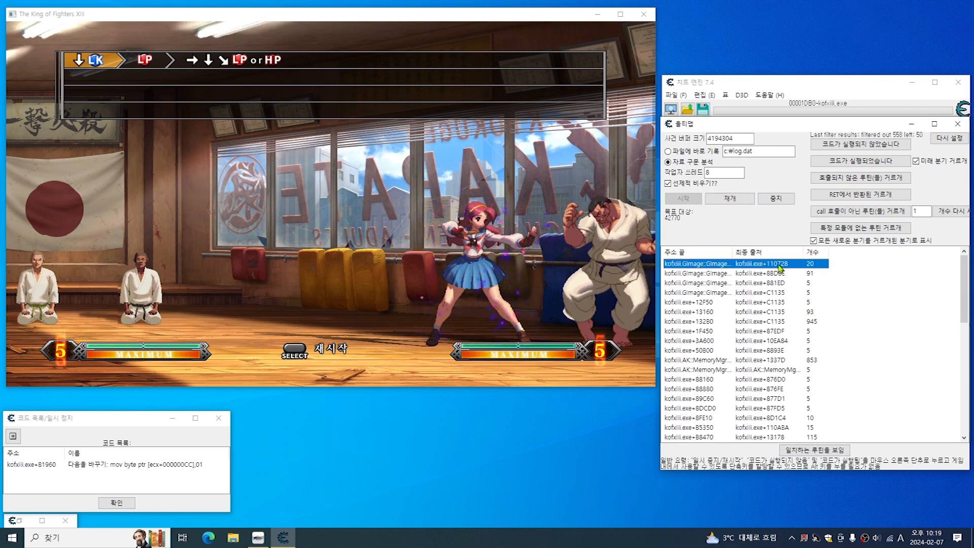
pyautogui.doubleClick(17, 523)
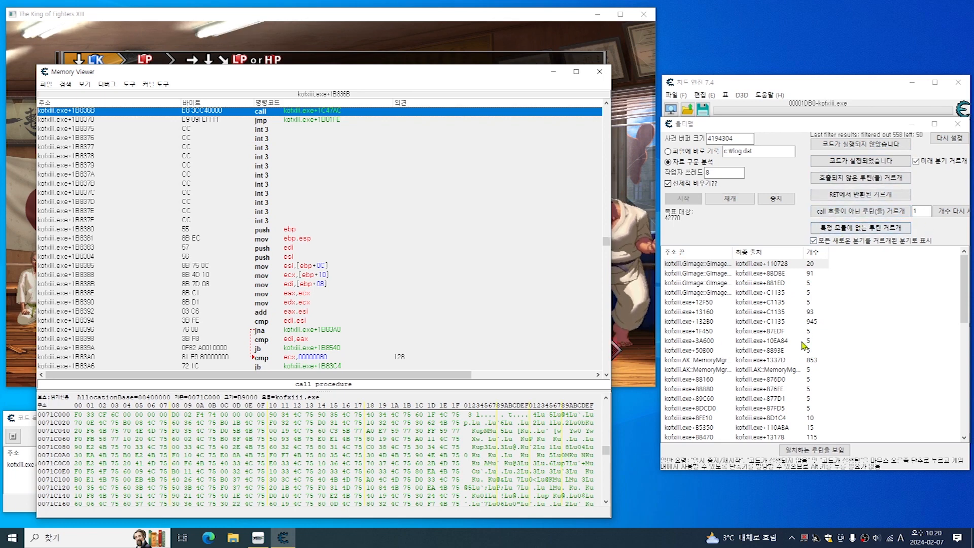
pyautogui.doubleClick(778, 264)
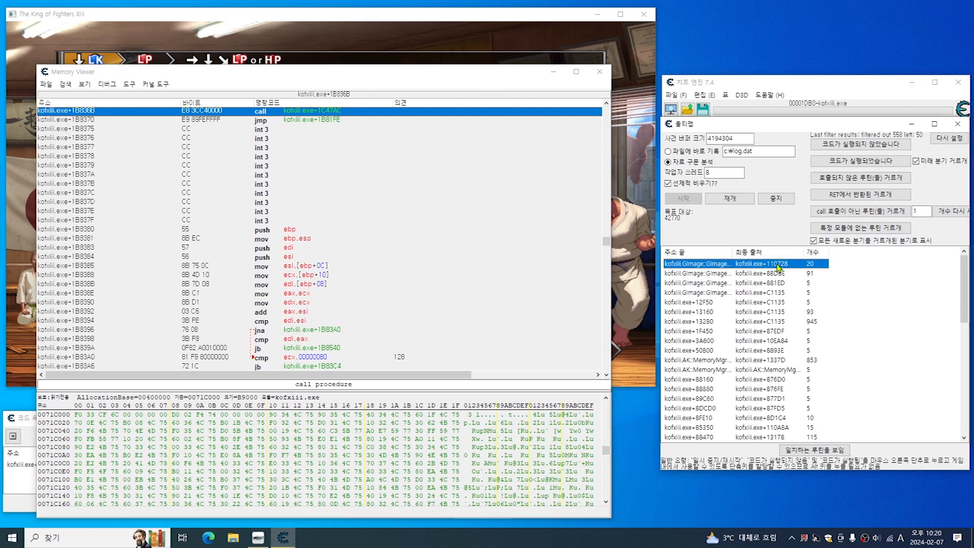
pyautogui.scroll(5, 451, 277)
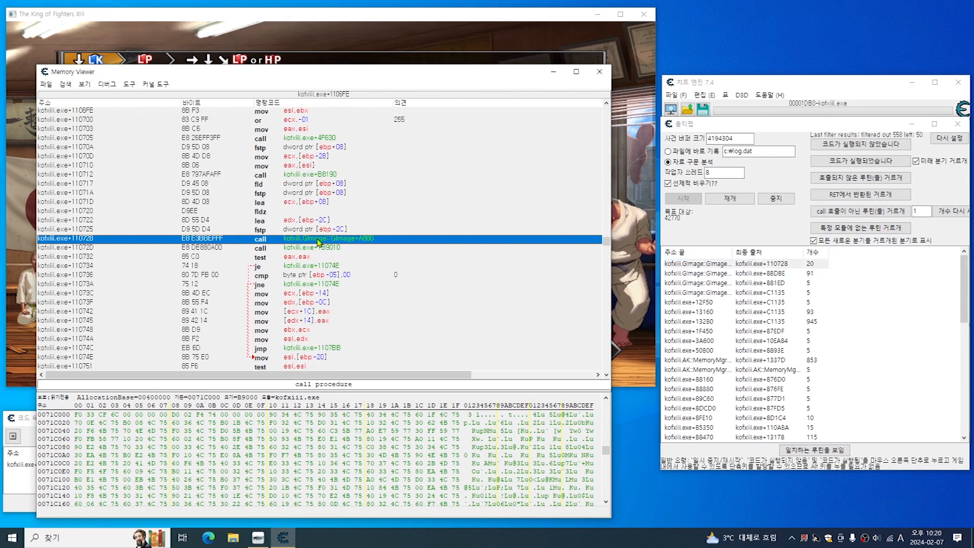
pyautogui.scroll(2, 365, 240)
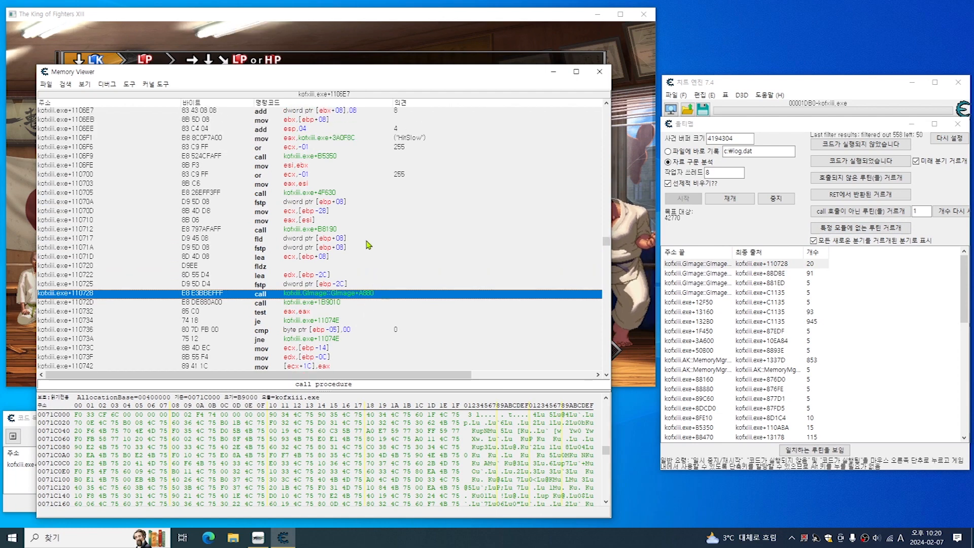
pyautogui.scroll(3, 368, 246)
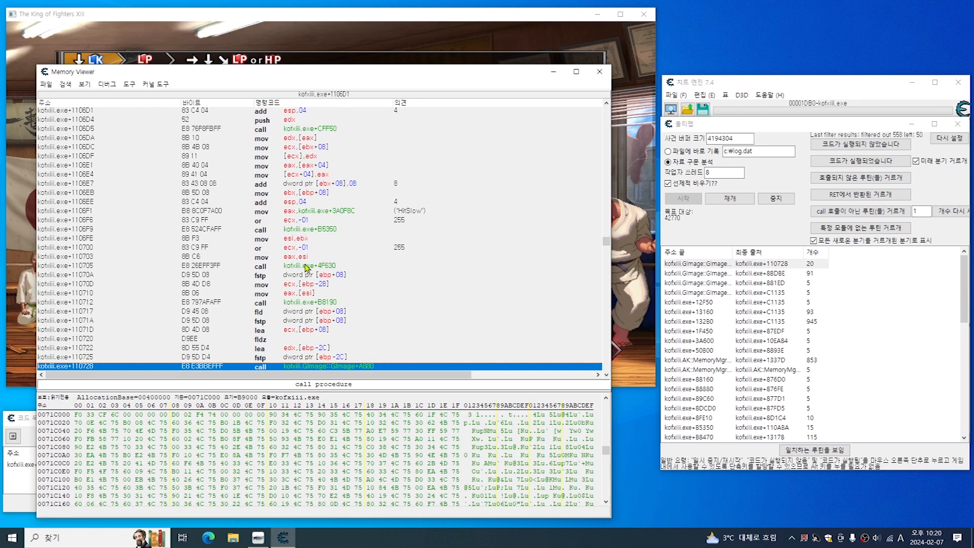
pyautogui.scroll(-2, 307, 269)
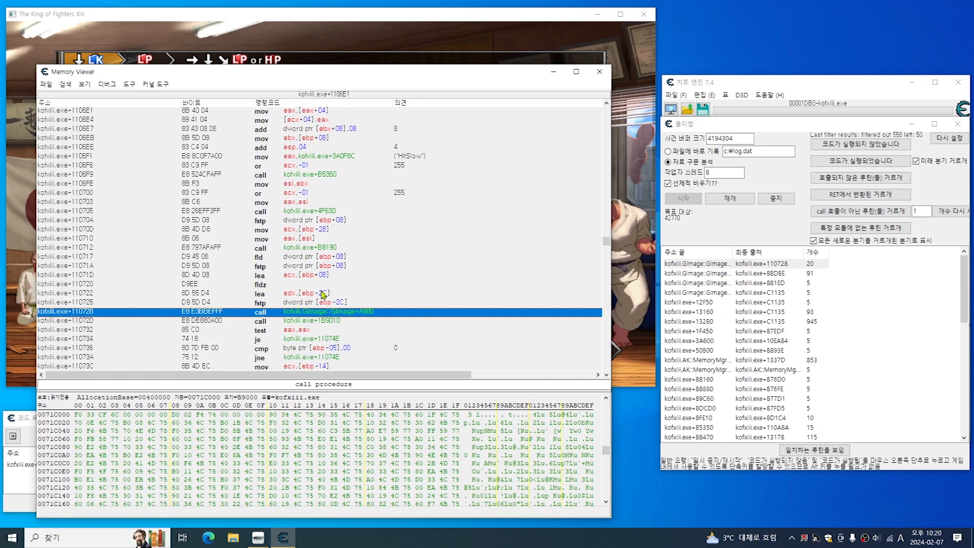
pyautogui.scroll(-2, 311, 320)
pyautogui.click(284, 294)
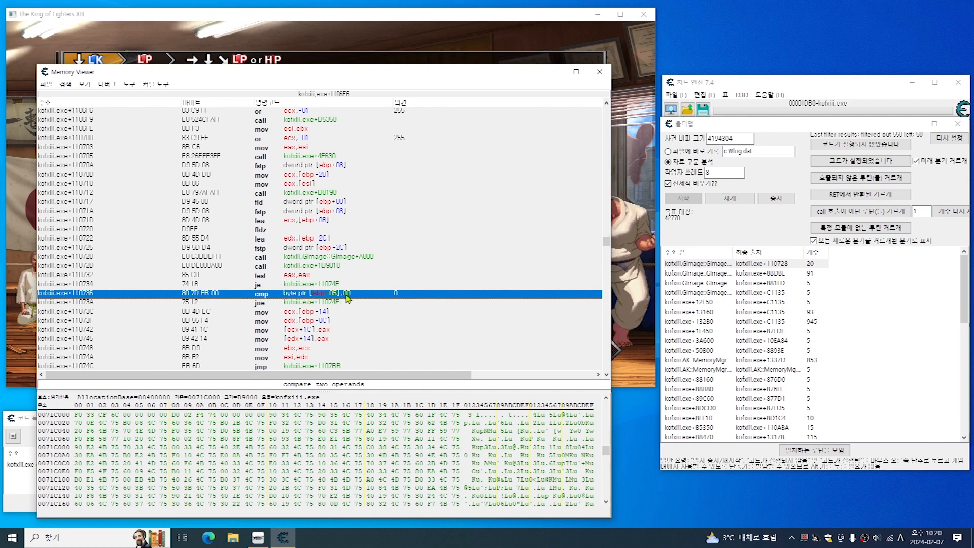
# Attach the debugger and find which addresses the compare instruction at kofxiii.exe+110736 accesses.
pyautogui.rightClick(368, 296)
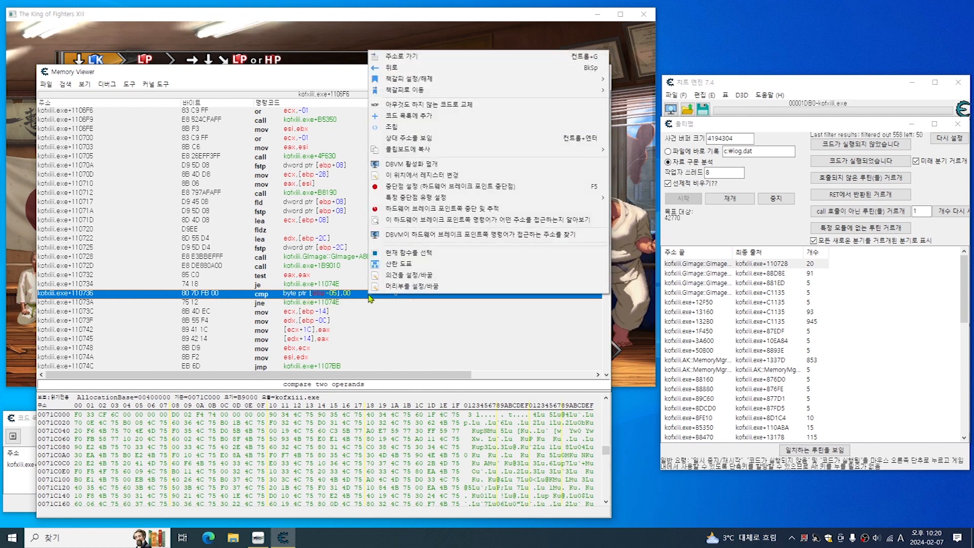
pyautogui.click(512, 220)
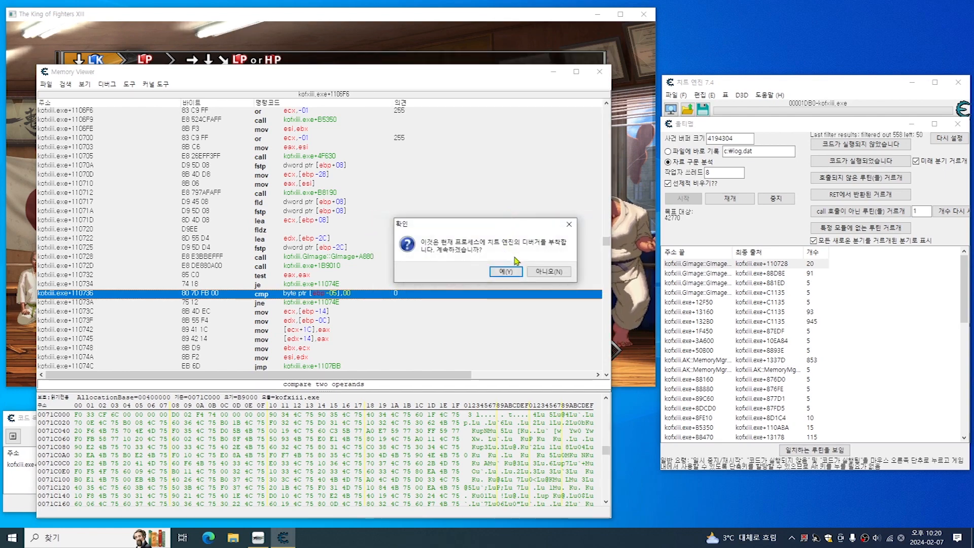
pyautogui.click(504, 272)
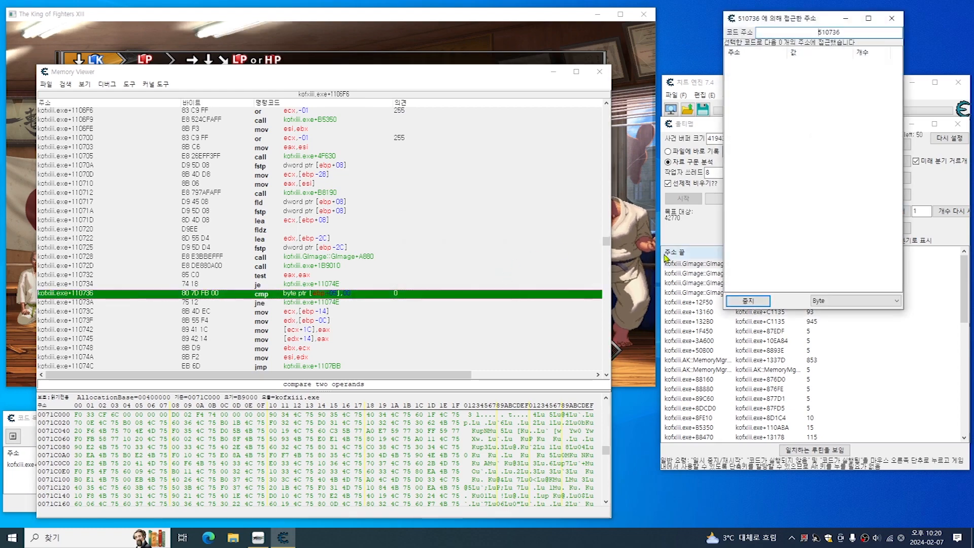
# Attack and move around in the game to check for accessed addresses, and close the accessed-address window for 510736.
pyautogui.click(533, 21)
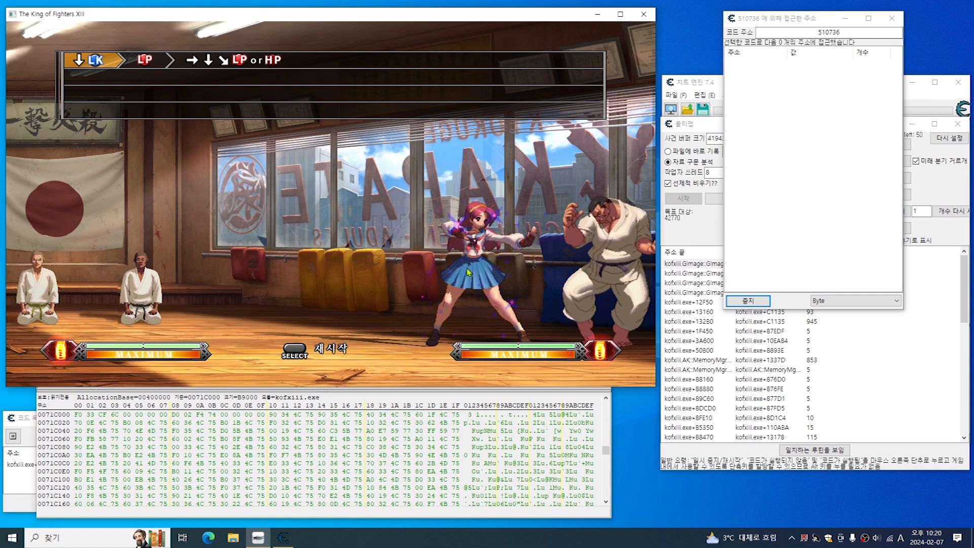
pyautogui.press('a')
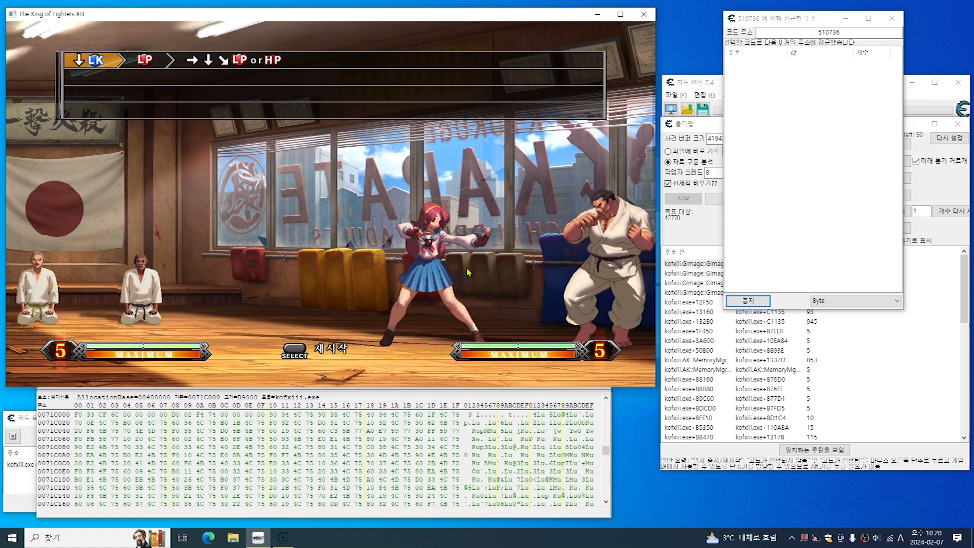
pyautogui.press('Right')
pyautogui.press('Left')
pyautogui.press('Right')
pyautogui.press('Left')
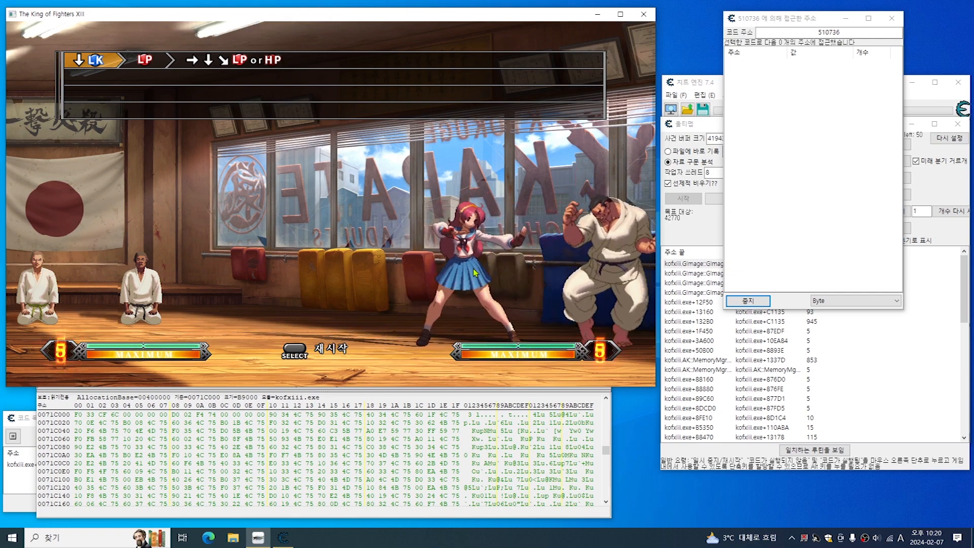
pyautogui.click(893, 19)
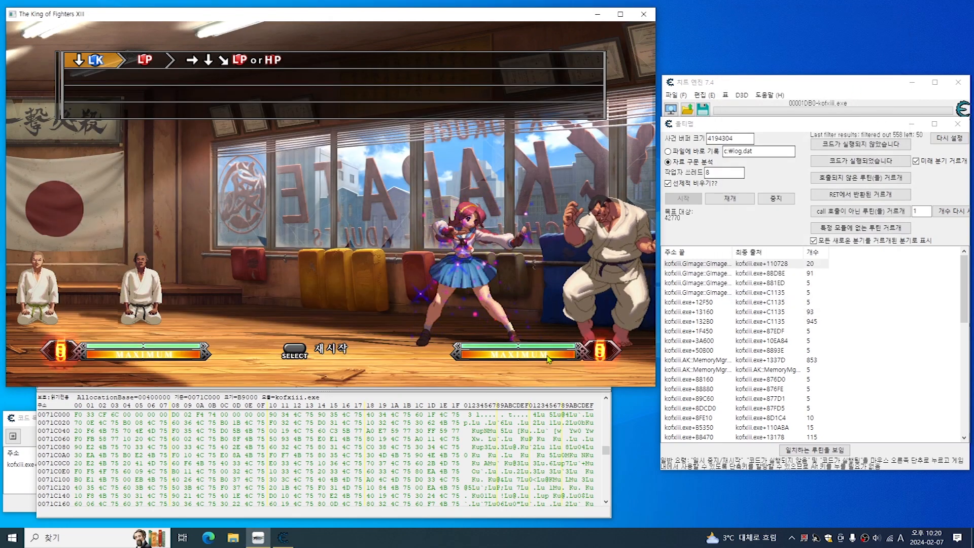
# Inspect the second listed routine's last source at kofxiii.exe+8BDBE in the Memory Viewer and minimize the viewer.
pyautogui.click(408, 423)
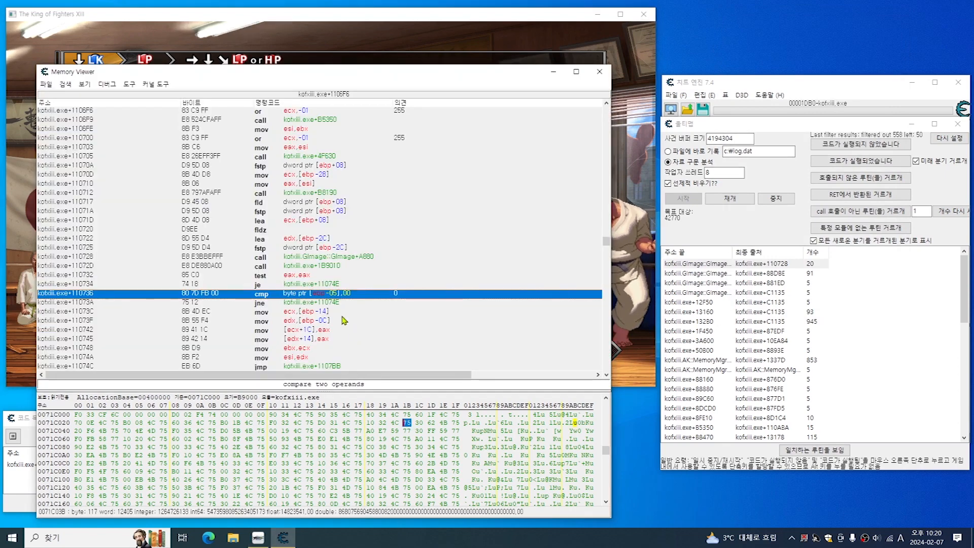
pyautogui.click(786, 277)
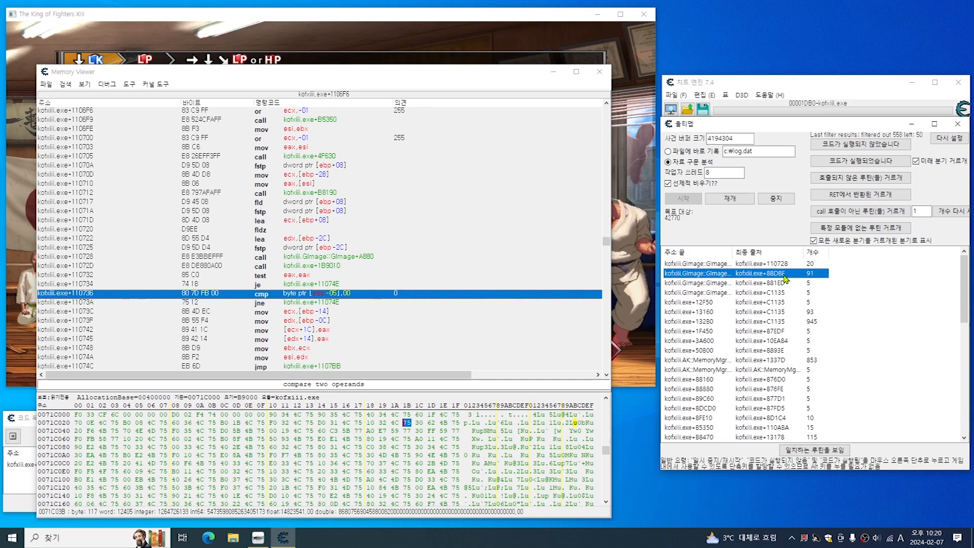
pyautogui.doubleClick(785, 277)
pyautogui.scroll(4, 429, 272)
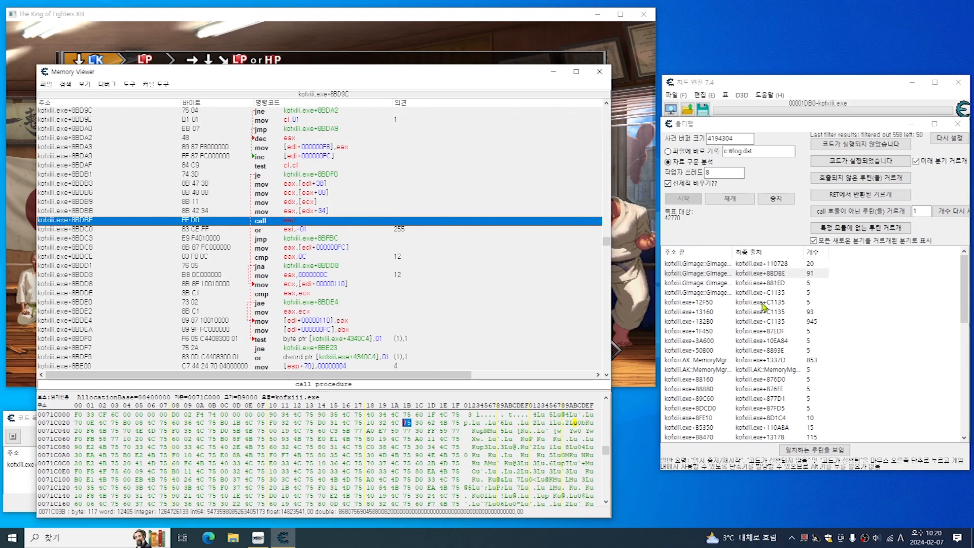
pyautogui.click(742, 234)
pyautogui.click(553, 71)
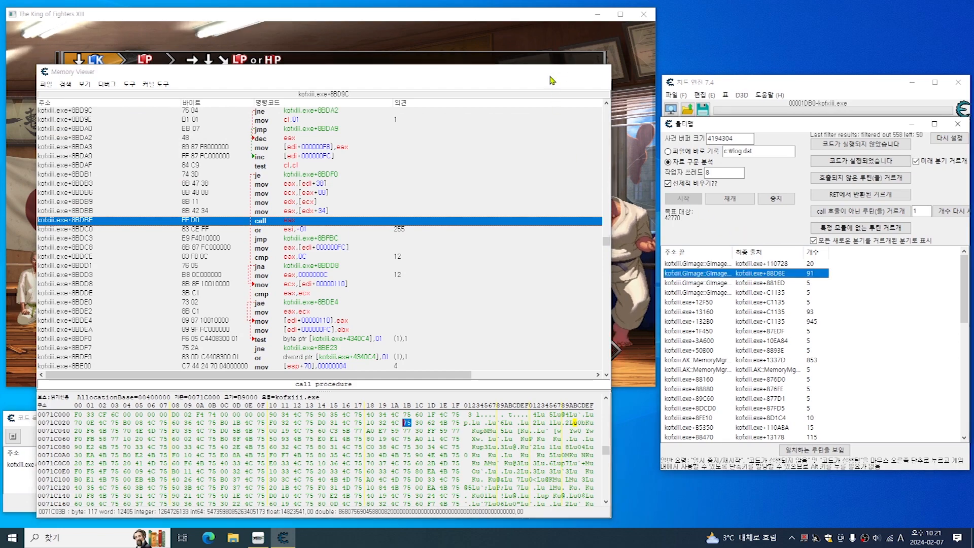
# Resume the Ultimap recording and watch the routine counts during play, including the count for kofxiii.exe+13160.
pyautogui.click(735, 200)
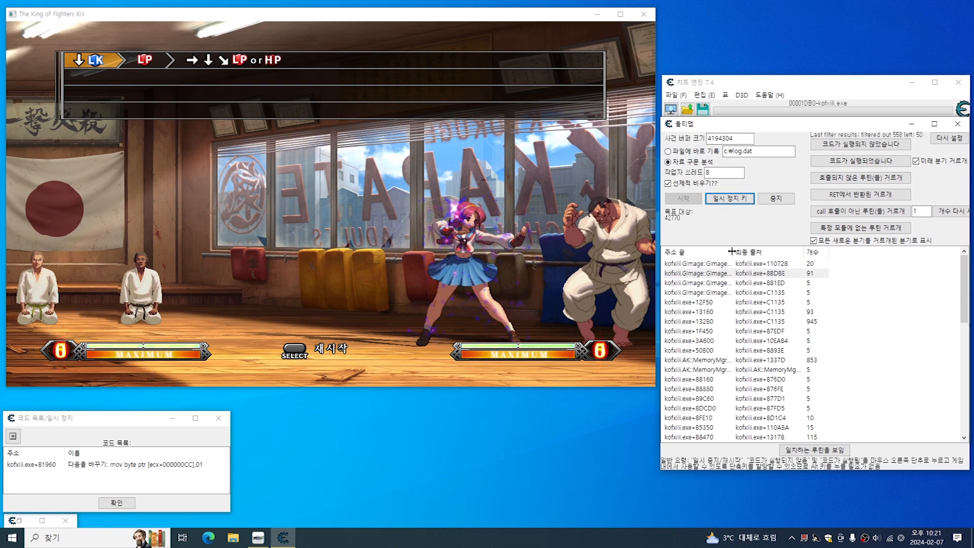
pyautogui.click(619, 284)
pyautogui.click(735, 201)
pyautogui.click(730, 200)
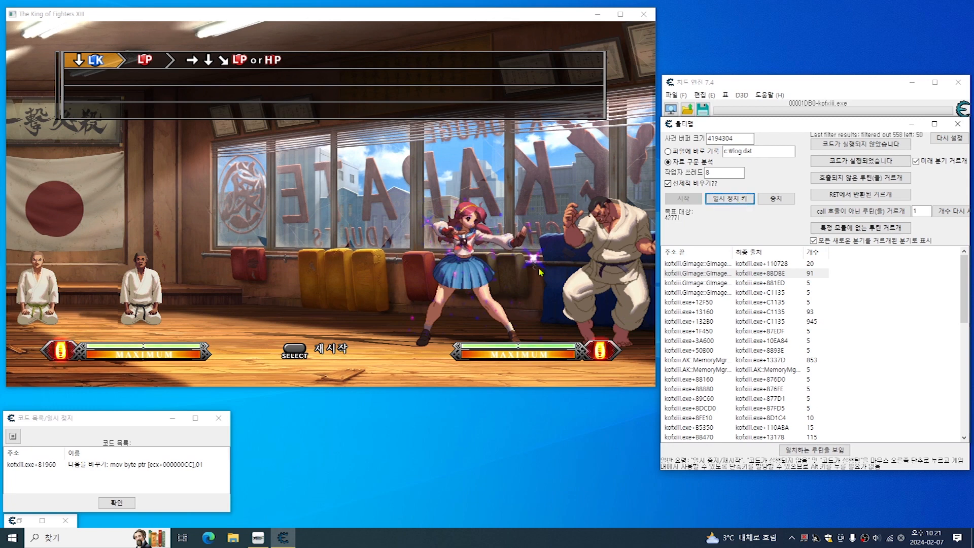
pyautogui.click(590, 319)
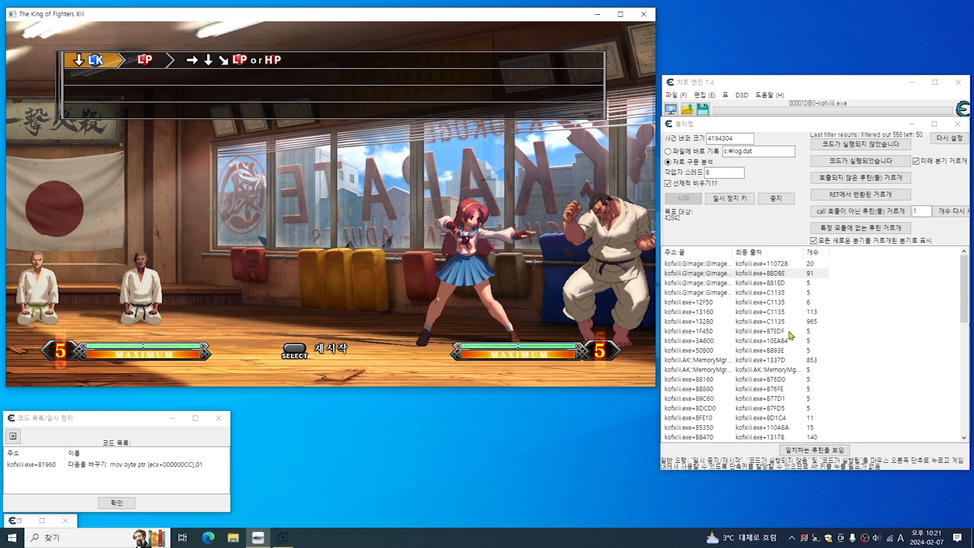
pyautogui.click(806, 313)
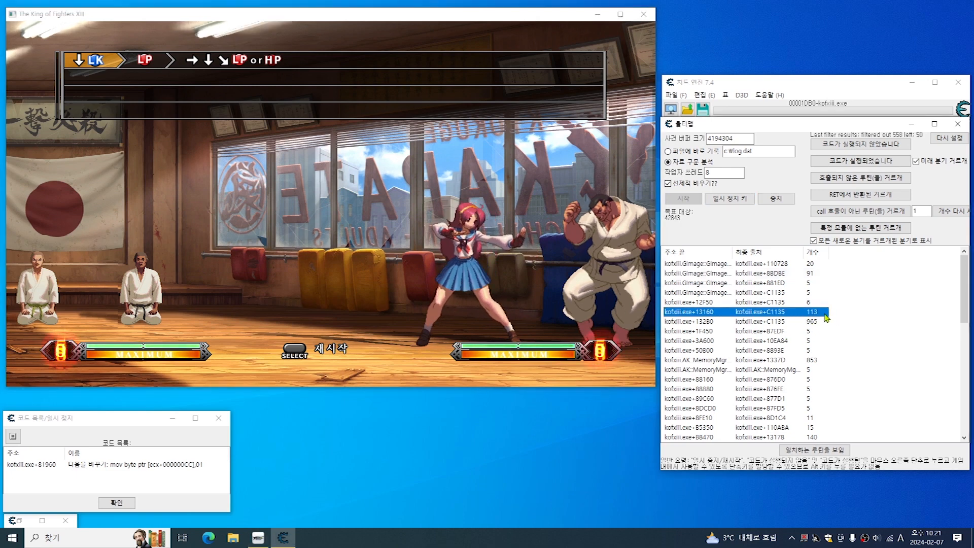
# Approach the opponent and attack with a punch to compare the routine counts, and pause the Ultimap recording.
pyautogui.click(591, 309)
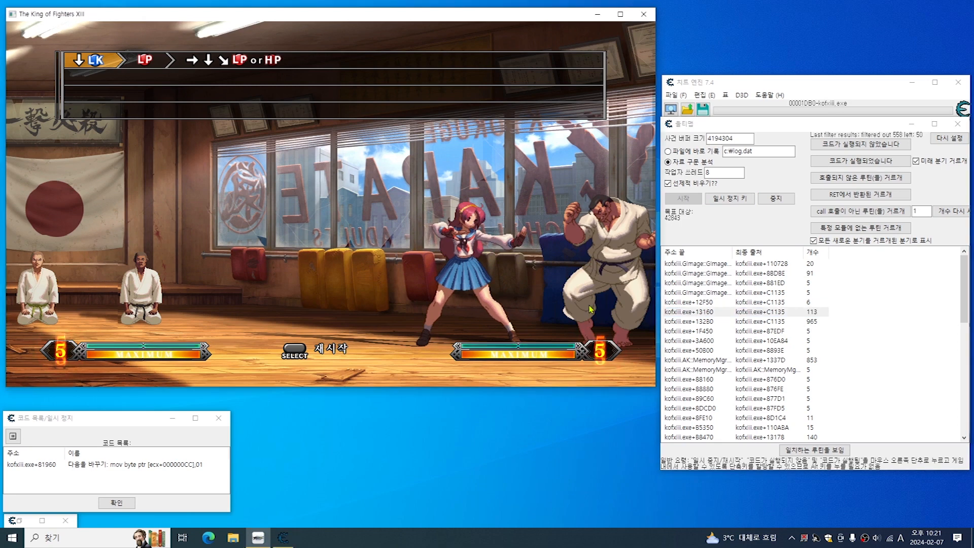
pyautogui.press('Right')
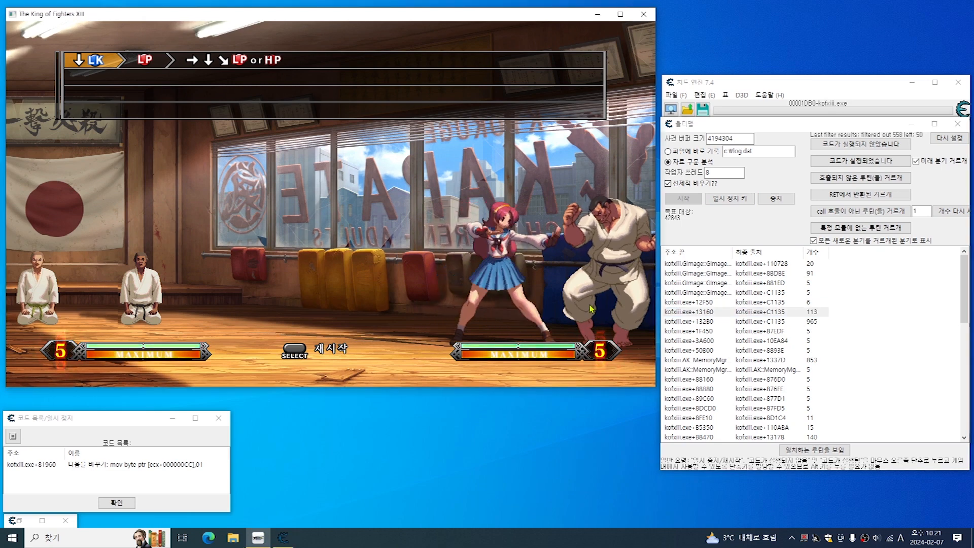
pyautogui.press('a')
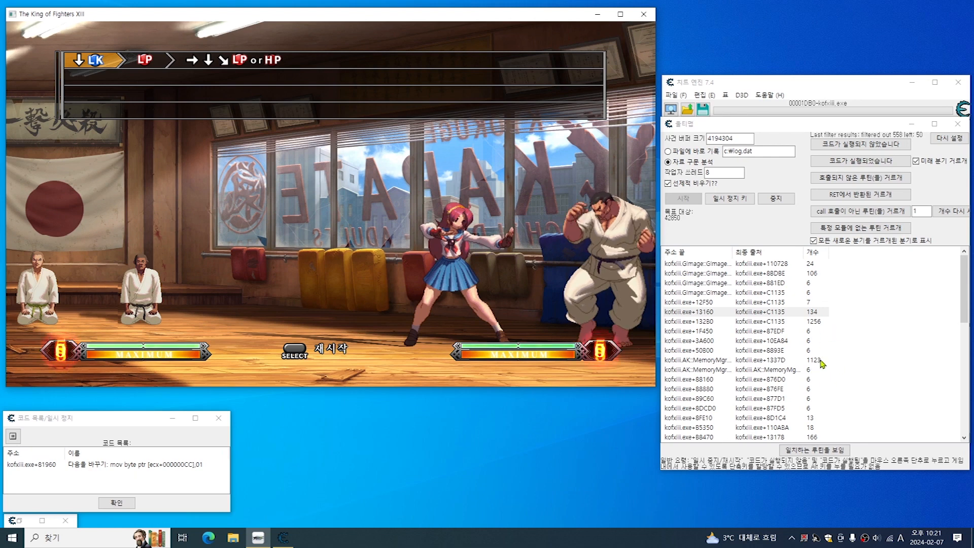
pyautogui.click(731, 203)
pyautogui.click(731, 203)
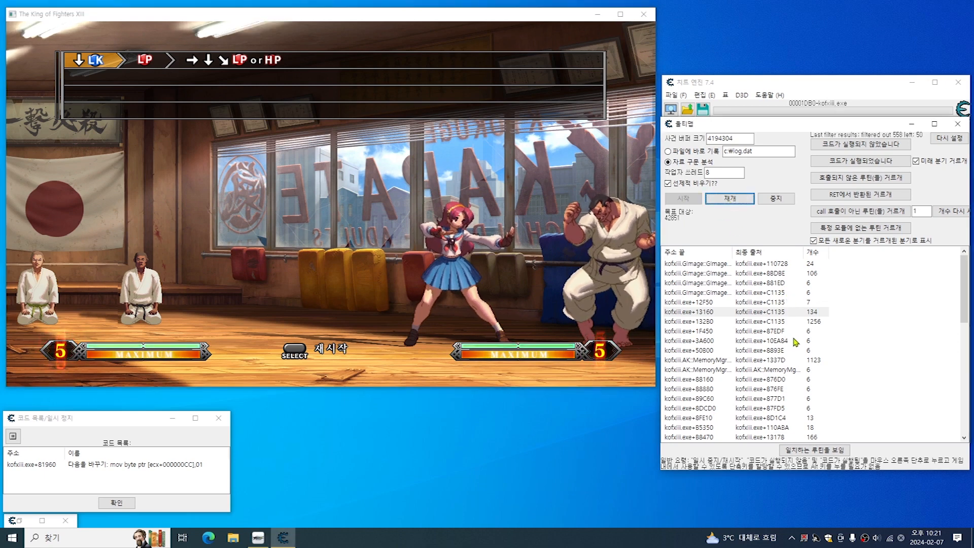
# Open the last source of routine kofxiii.exe+12F50 at kofxiii.exe+C1135 in the Memory Viewer and examine the preceding instructions.
pyautogui.click(751, 302)
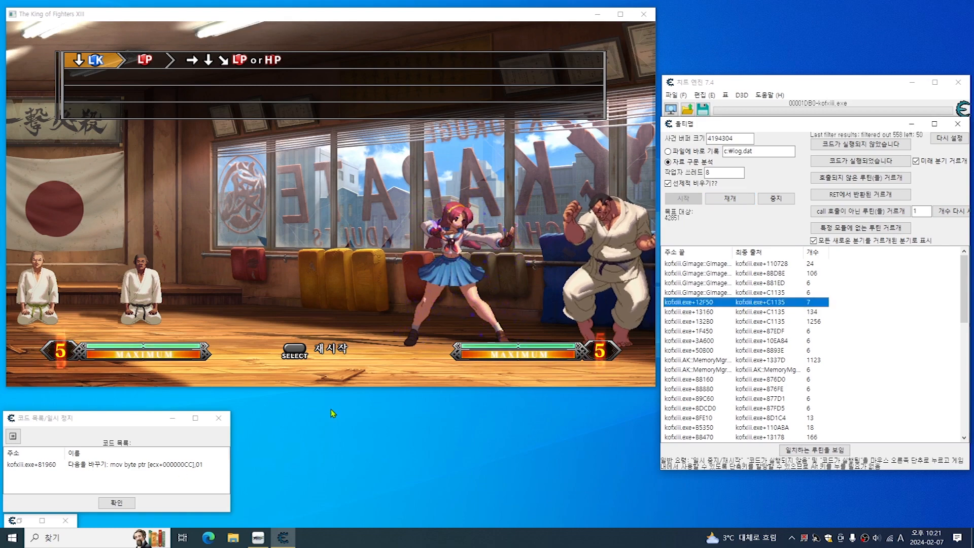
pyautogui.click(20, 521)
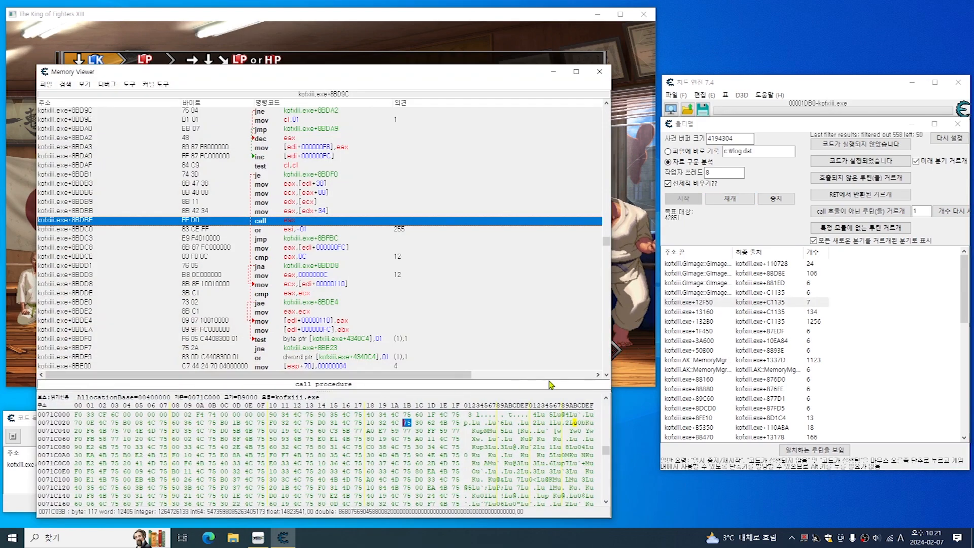
pyautogui.doubleClick(724, 303)
pyautogui.scroll(5, 398, 263)
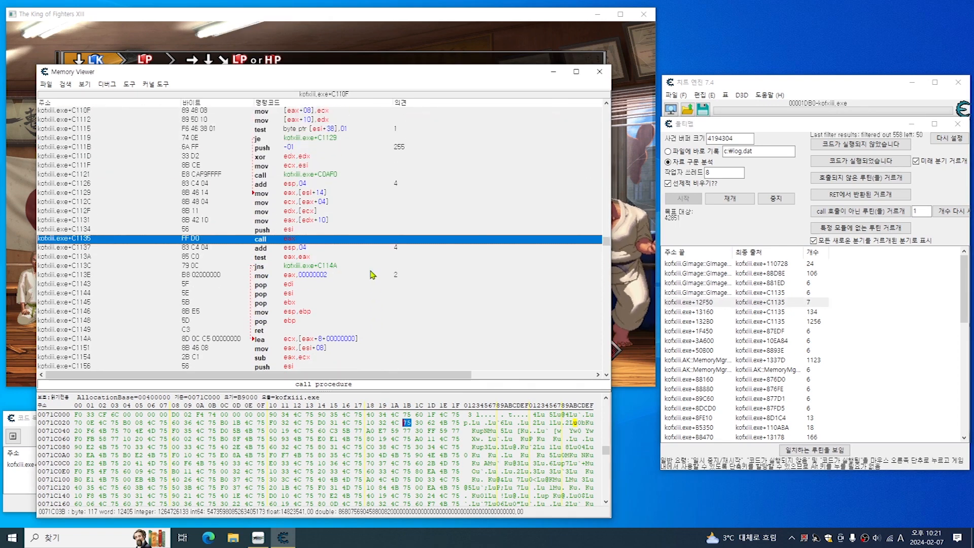
pyautogui.scroll(2, 372, 275)
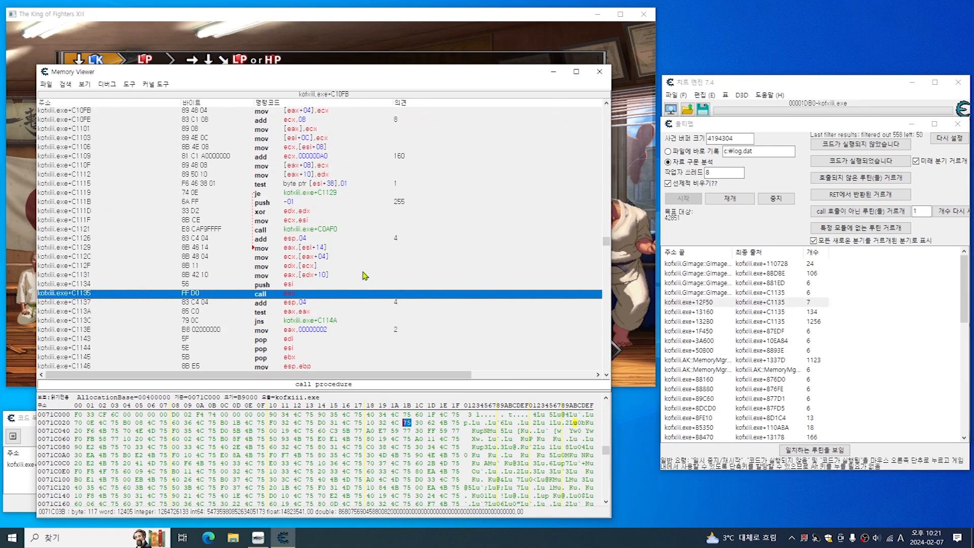
# Find which addresses the test instruction at kofxiii.exe+C1115 accesses, watch them during gameplay, and close the accessed-address window.
pyautogui.click(316, 184)
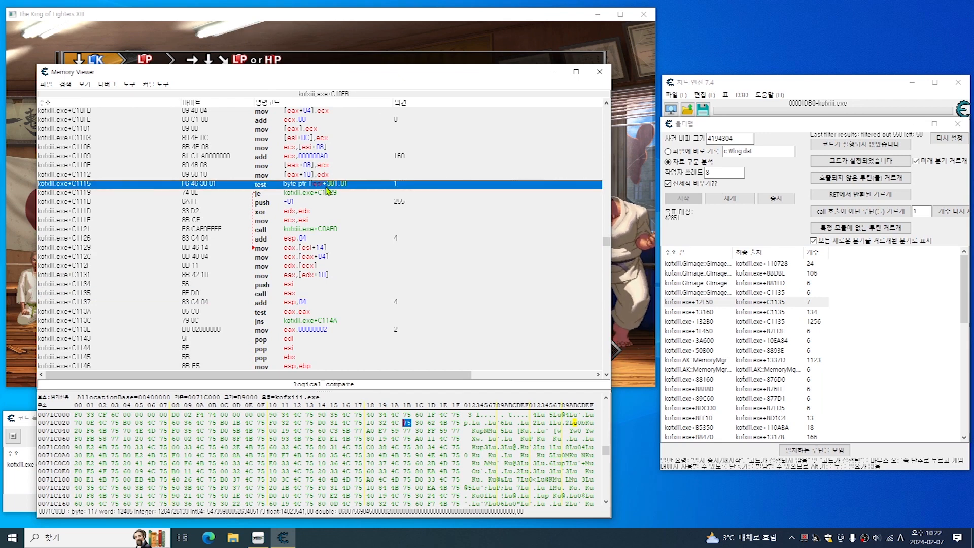
pyautogui.rightClick(328, 190)
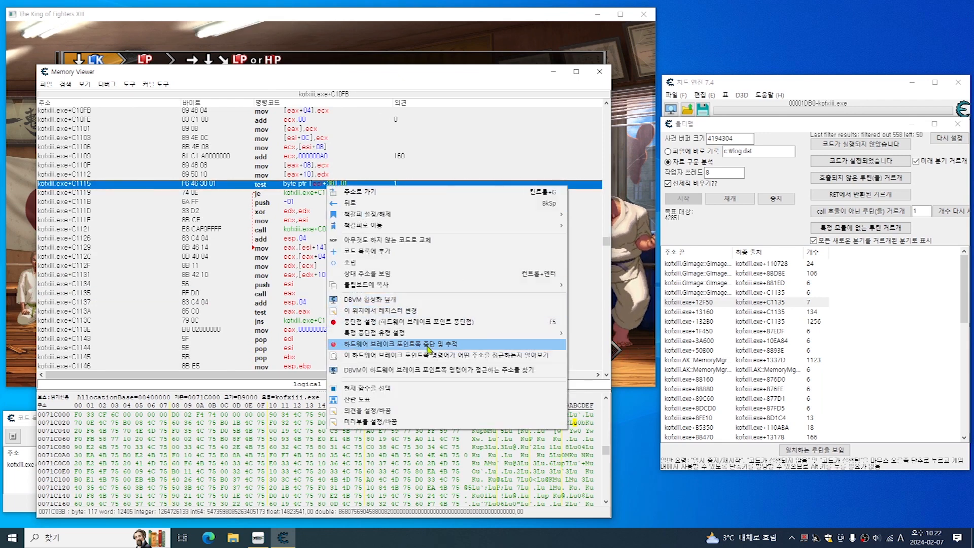
pyautogui.click(457, 355)
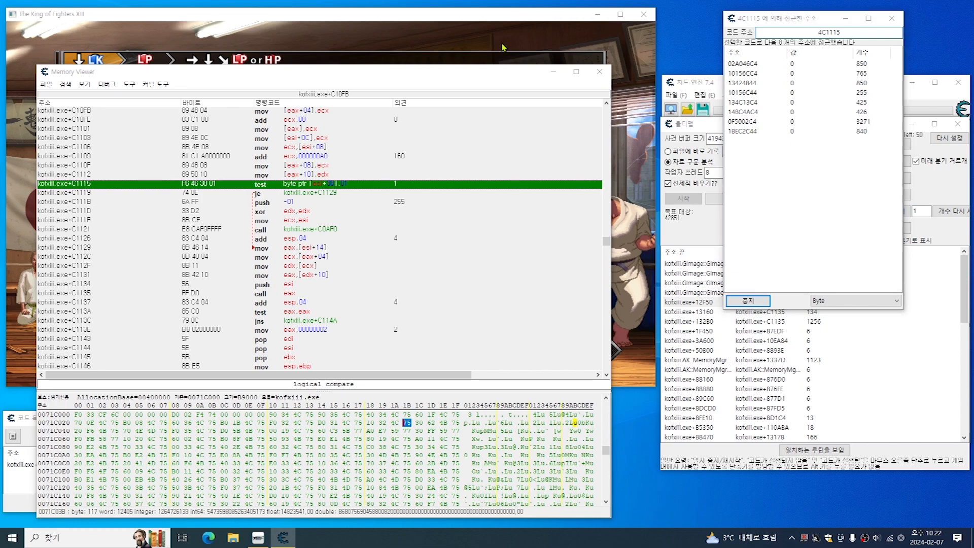
pyautogui.click(580, 46)
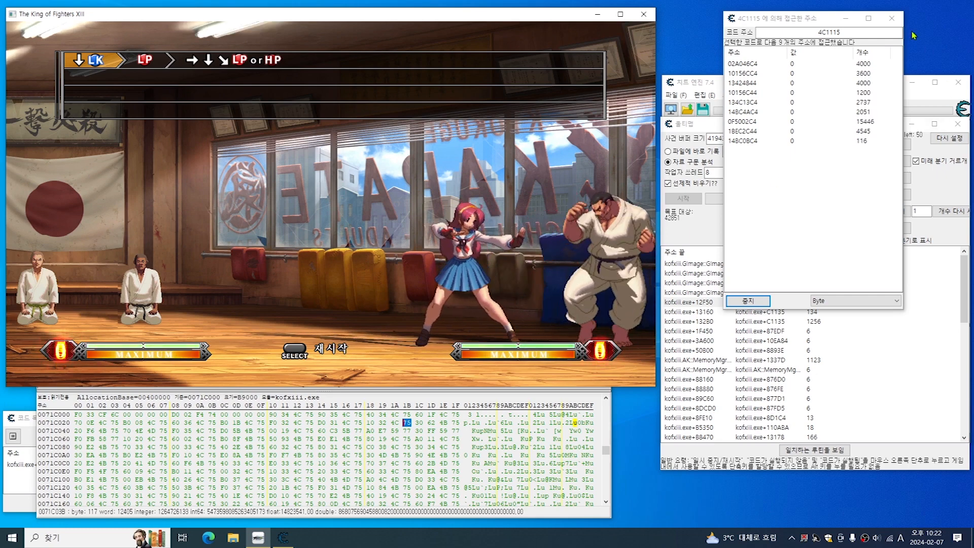
pyautogui.click(893, 19)
pyautogui.click(892, 19)
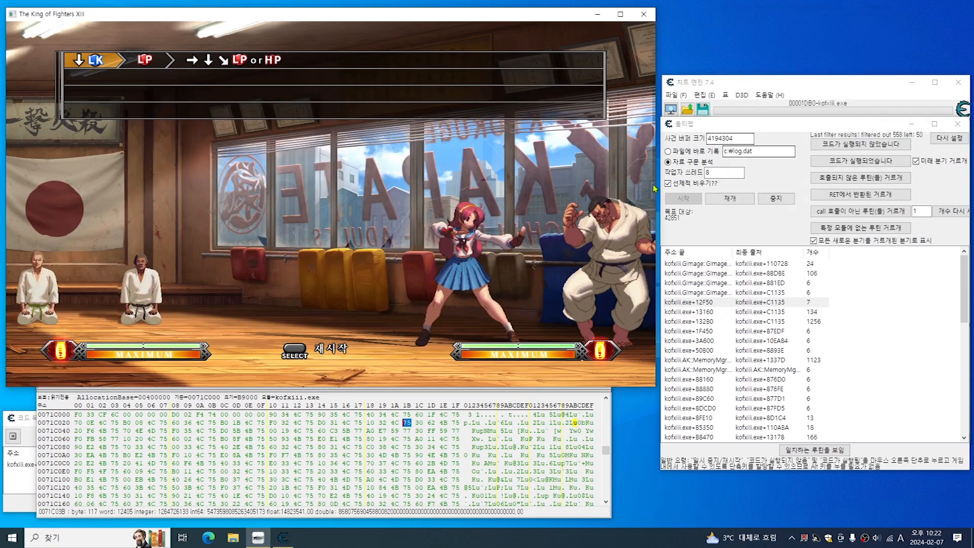
# Edit the comparison value of test byte ptr [esi+38] at kofxiii.exe+C1115 in the single-line assembler.
pyautogui.click(248, 432)
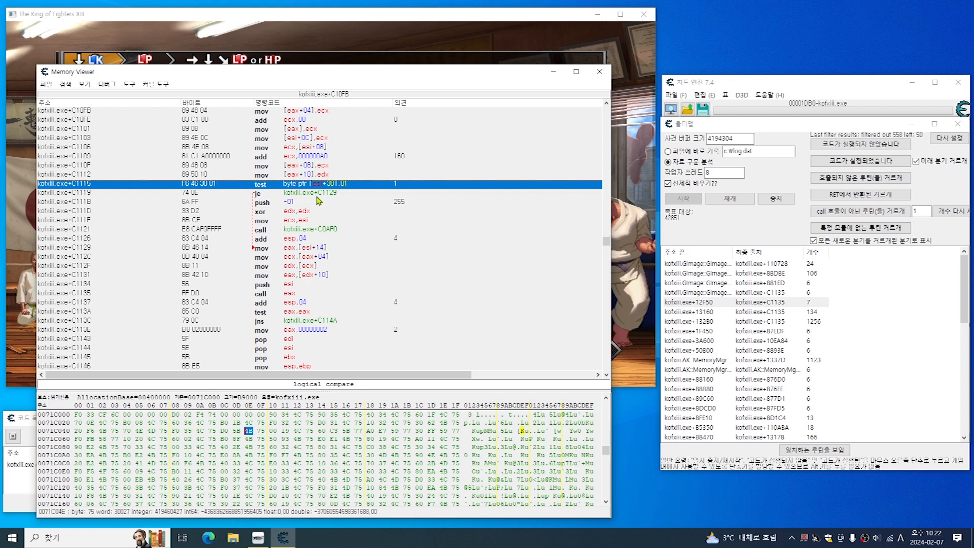
pyautogui.doubleClick(355, 187)
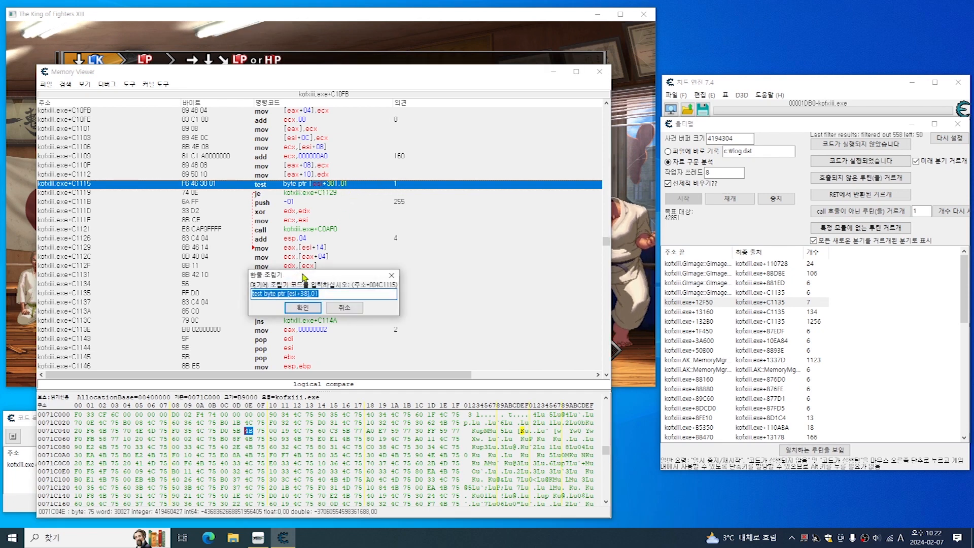
pyautogui.doubleClick(315, 293)
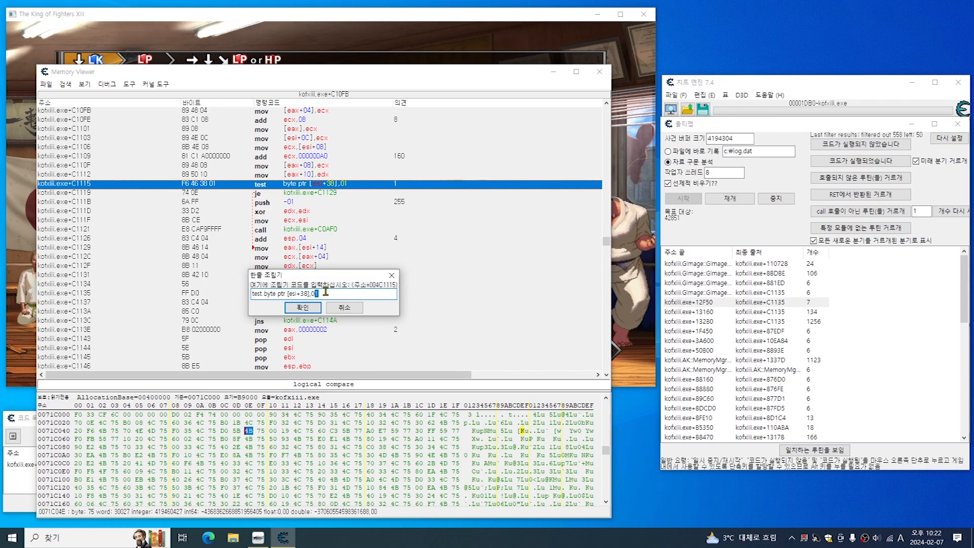
pyautogui.click(303, 308)
# Move next to the opponent and punch repeatedly to test the edit at kofxiii.exe+C1115.
pyautogui.click(533, 49)
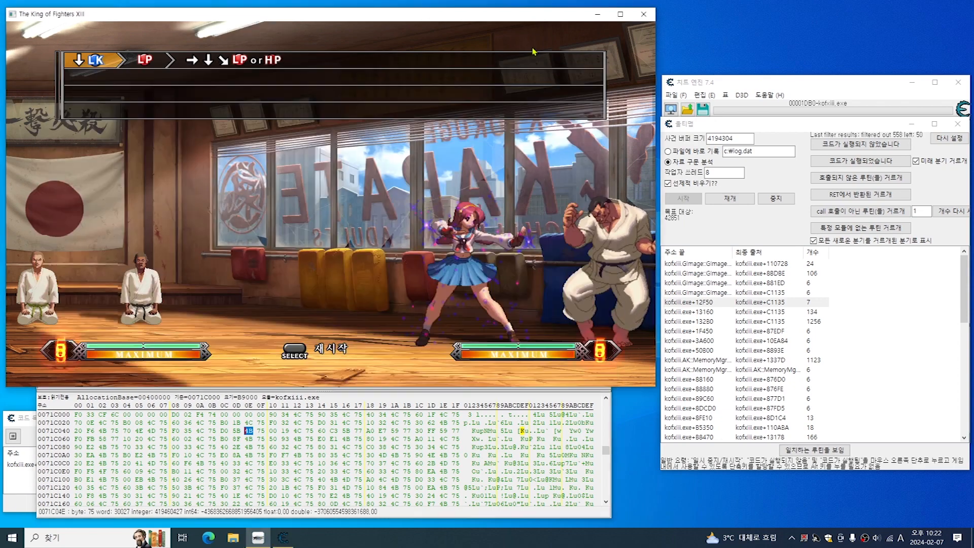
pyautogui.press('Right')
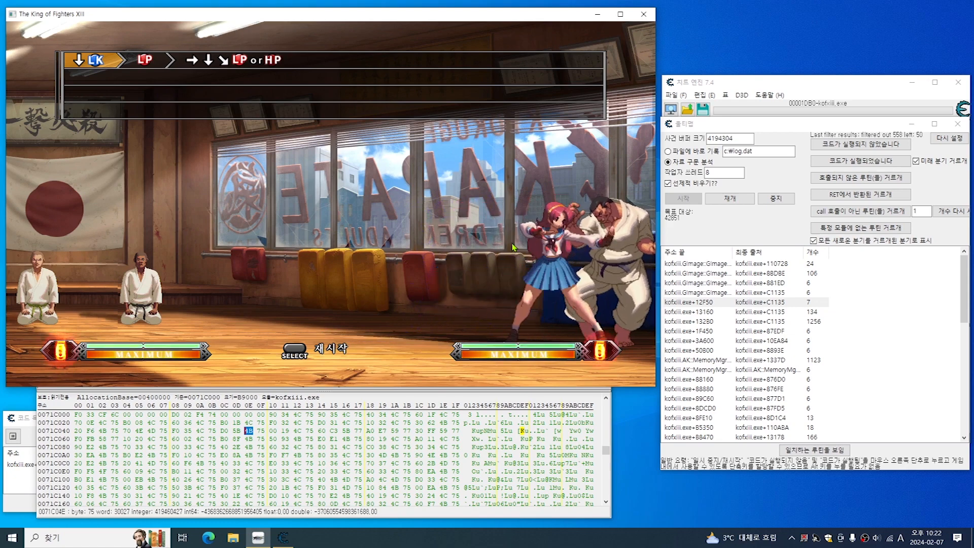
pyautogui.press('a')
pyautogui.press('a')
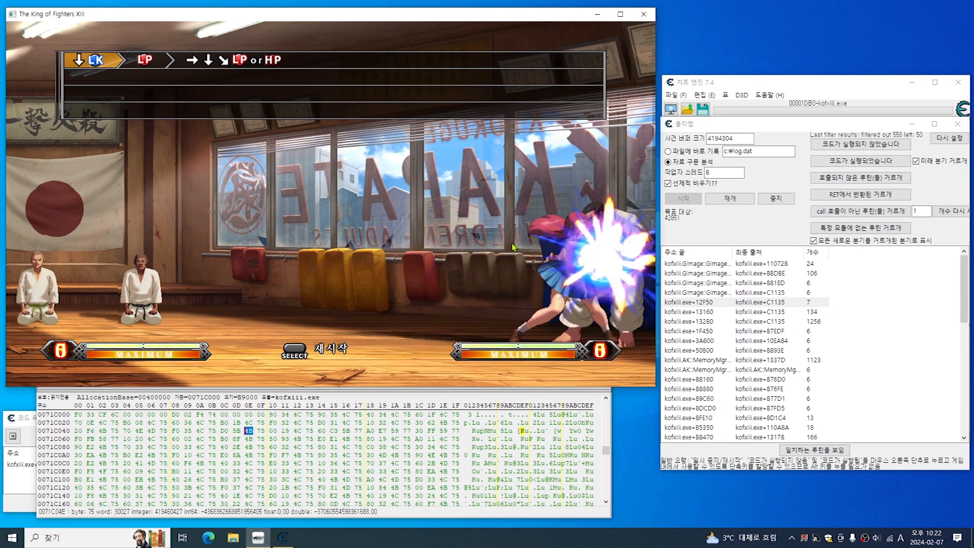
pyautogui.press('a')
pyautogui.press('a')
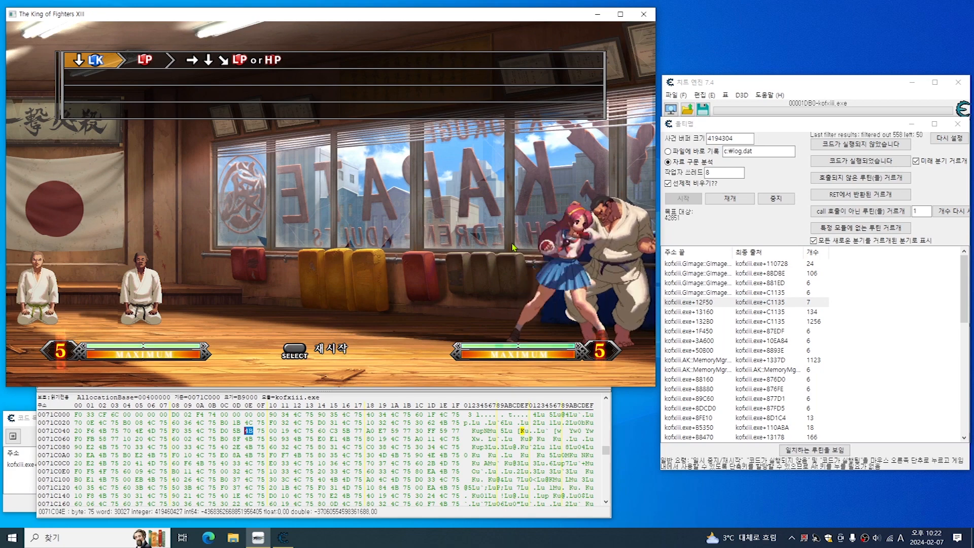
# Set the comparison value of test byte ptr [esi+38] at kofxiii.exe+C1115 to 01 in the single-line assembler.
pyautogui.click(273, 439)
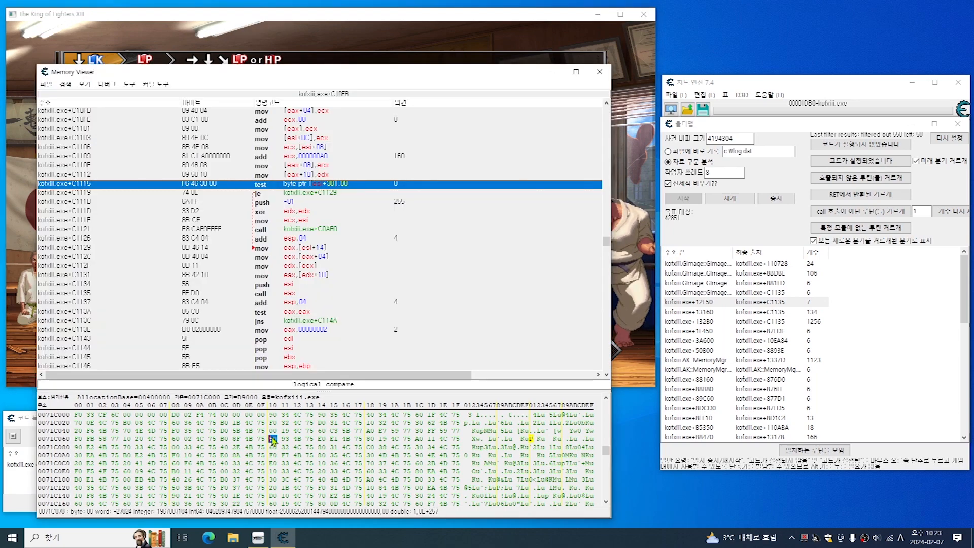
pyautogui.doubleClick(357, 189)
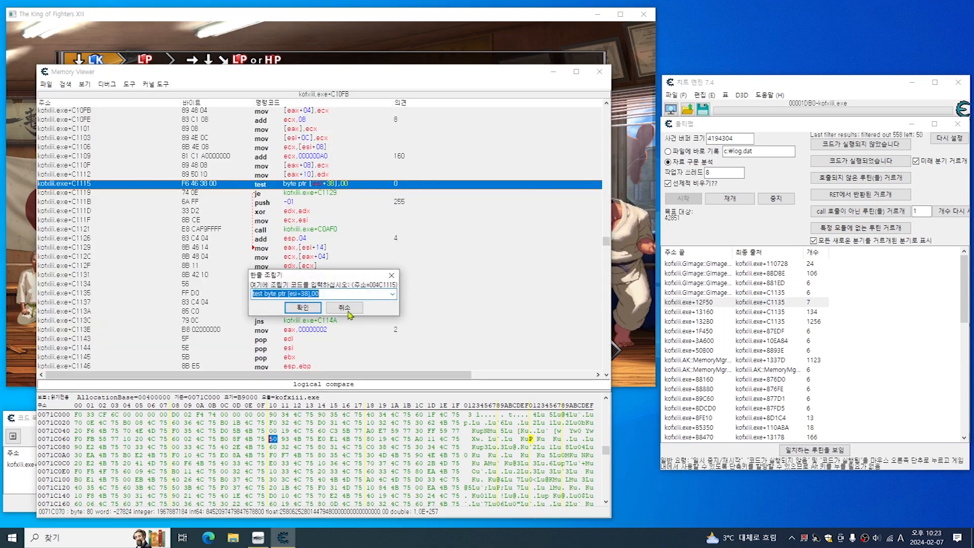
pyautogui.click(318, 295)
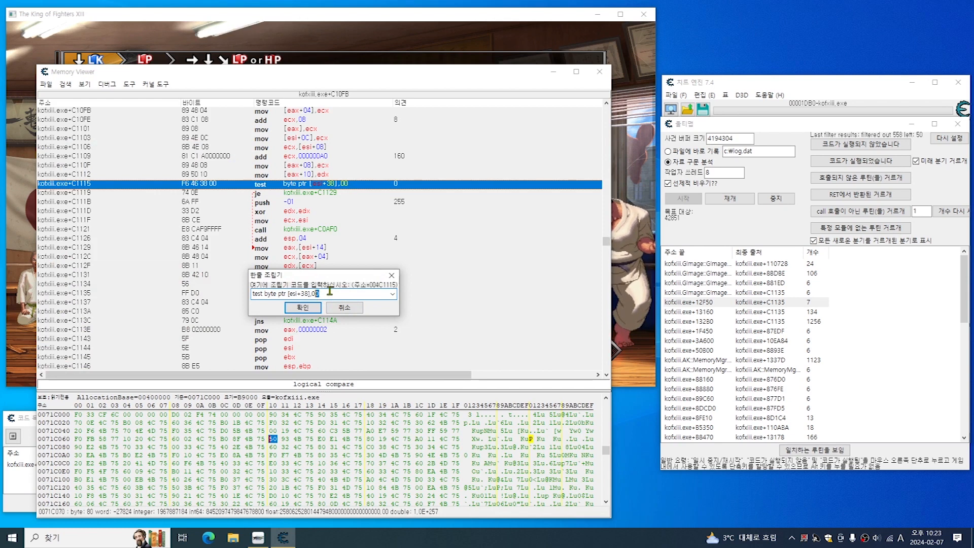
pyautogui.click(309, 310)
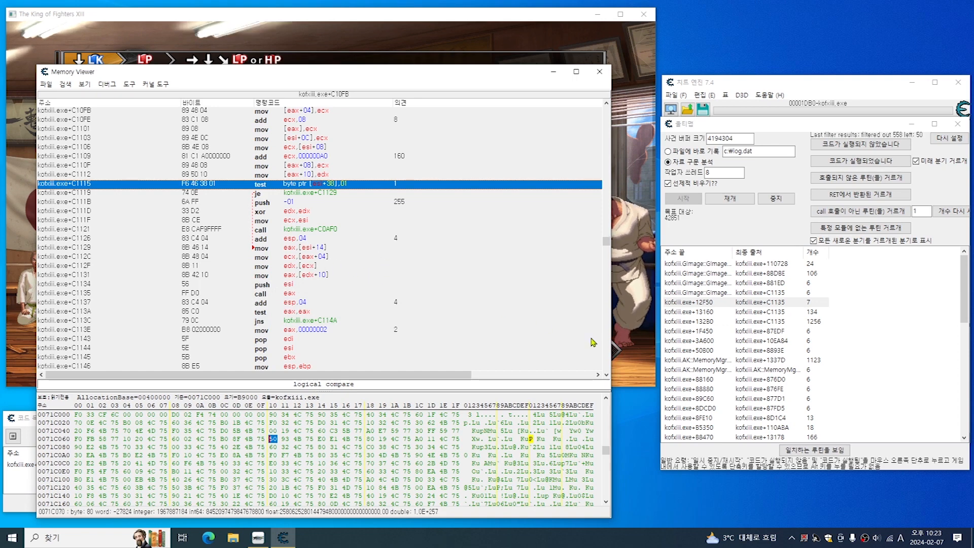
# Open the last source of routine kofxiii.exe+13160 in the Memory Viewer and examine the instructions following the call at kofxiii.exe+C1135.
pyautogui.click(798, 313)
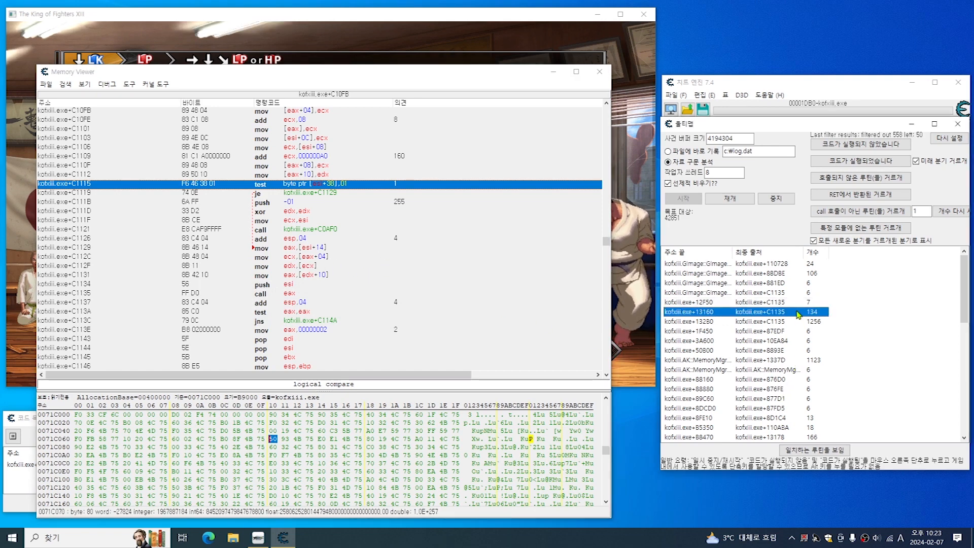
pyautogui.doubleClick(795, 314)
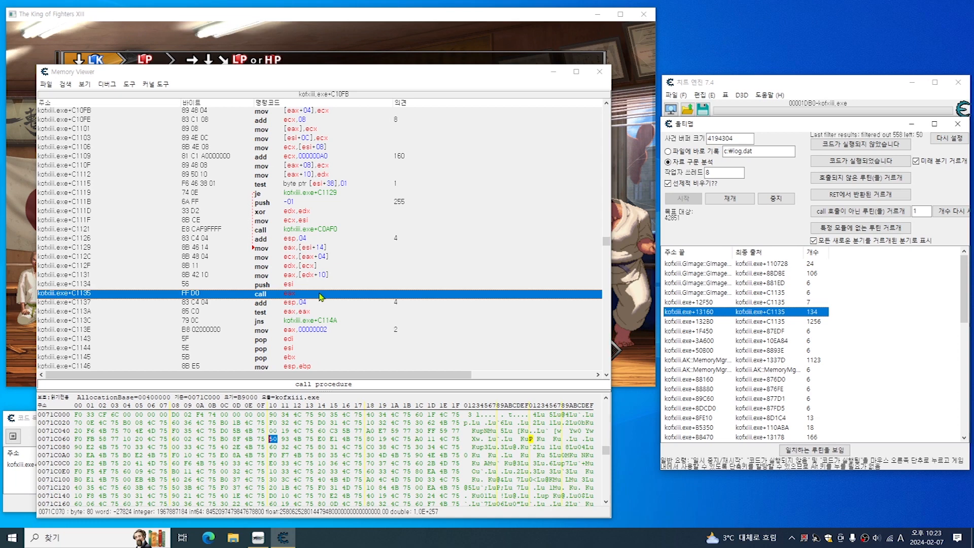
pyautogui.scroll(-2, 343, 310)
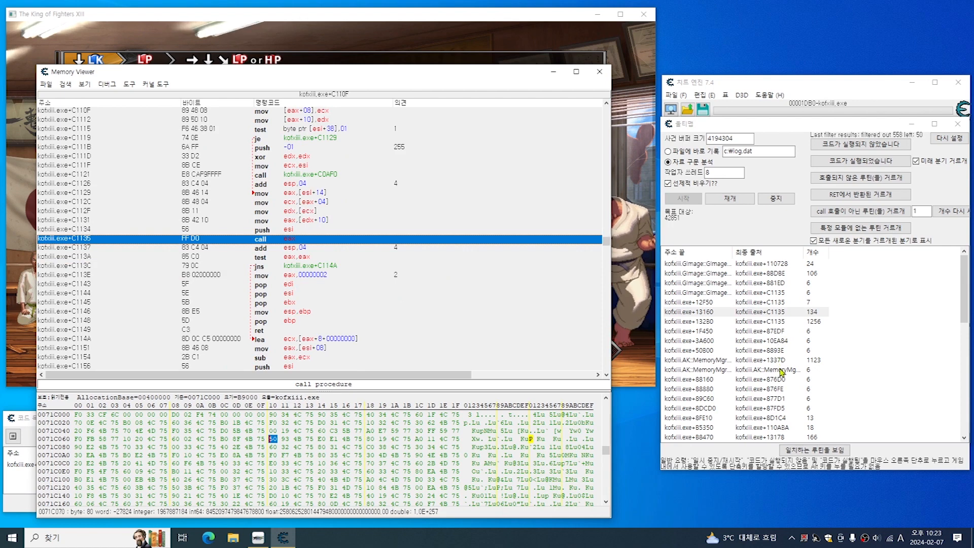
# Widen the last-source column, select the routine called from AK::MemoryMgr::SetMonitoring+B59E, and resume the Ultimap recording.
pyautogui.moveTo(806, 252); pyautogui.dragTo(876, 261)
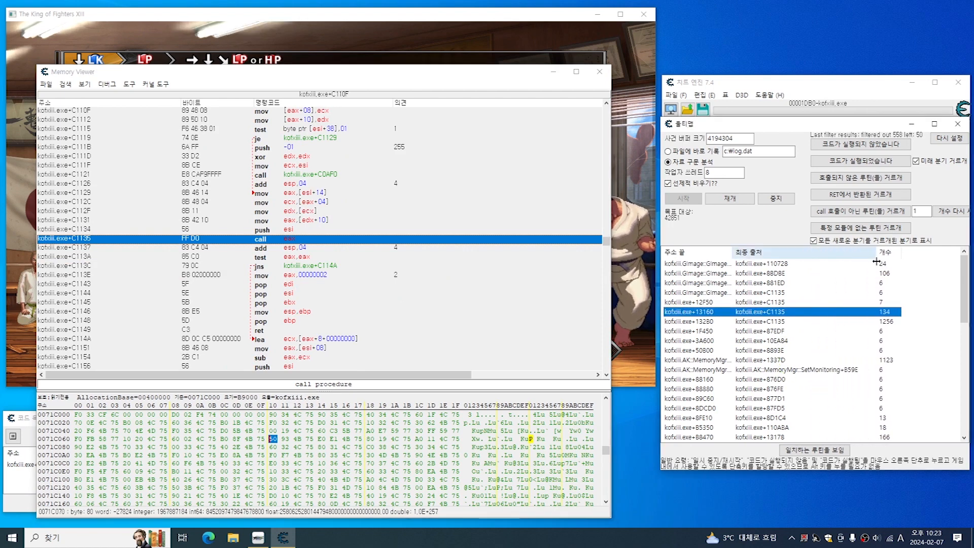
pyautogui.click(807, 370)
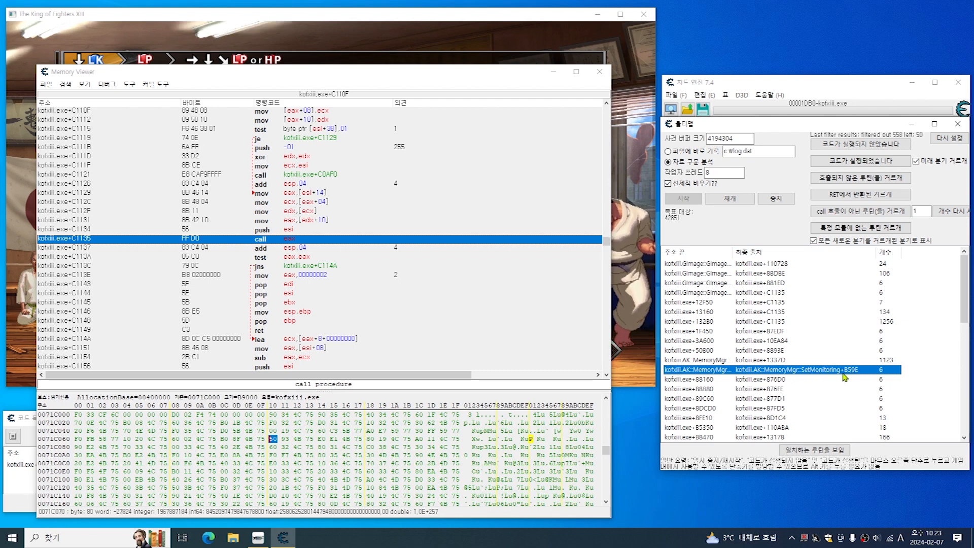
pyautogui.click(746, 200)
pyautogui.click(745, 201)
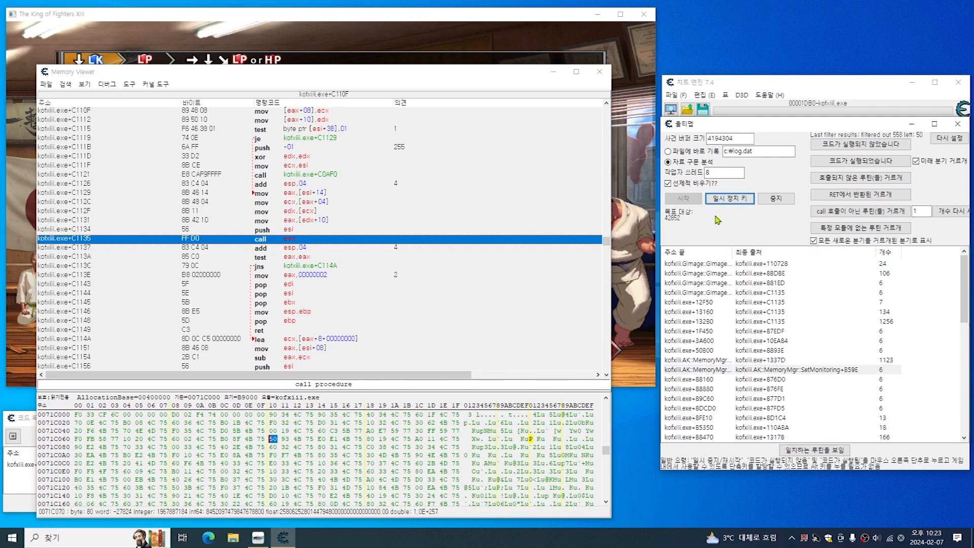
# Check the call count of the SetMonitoring+B59E entry while fighting the opponent in the game, and pause the Ultimap recording.
pyautogui.click(562, 63)
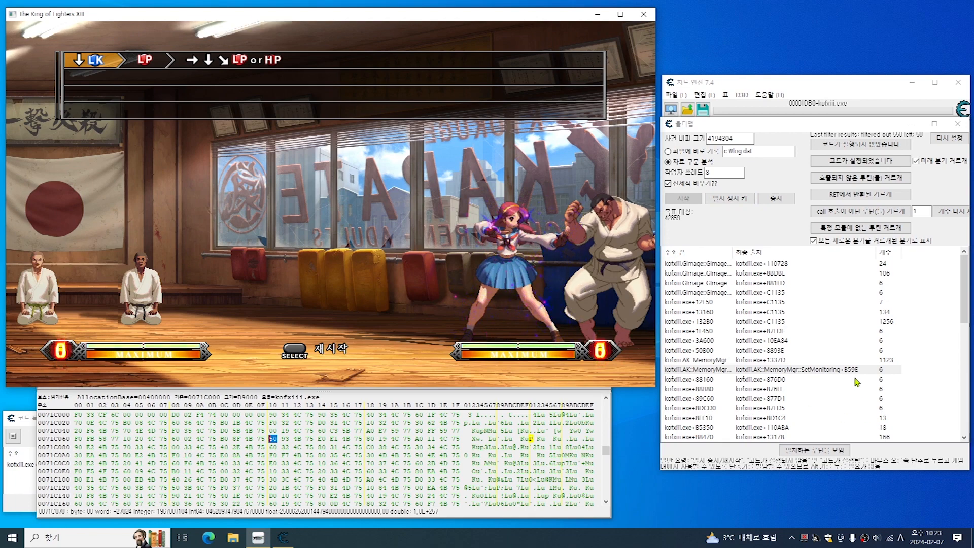
pyautogui.doubleClick(854, 370)
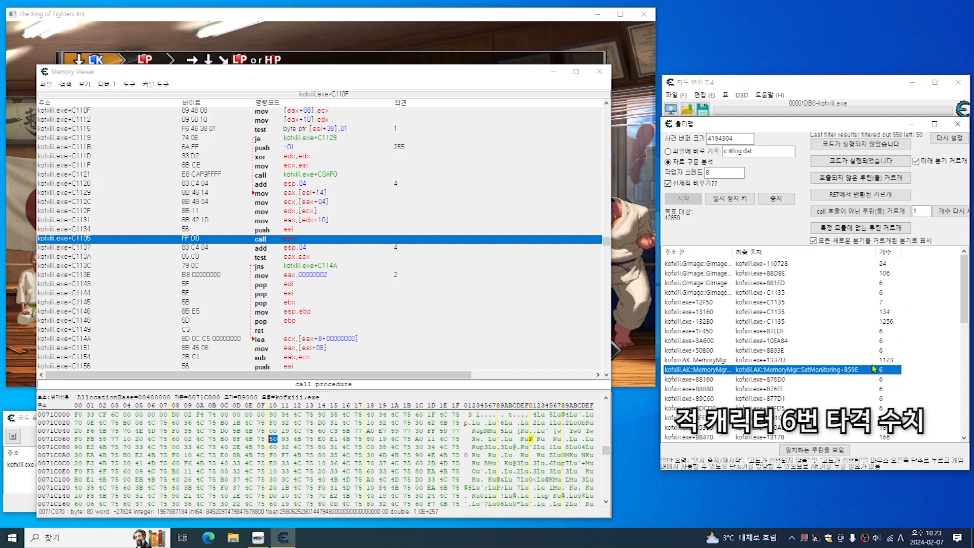
pyautogui.click(529, 45)
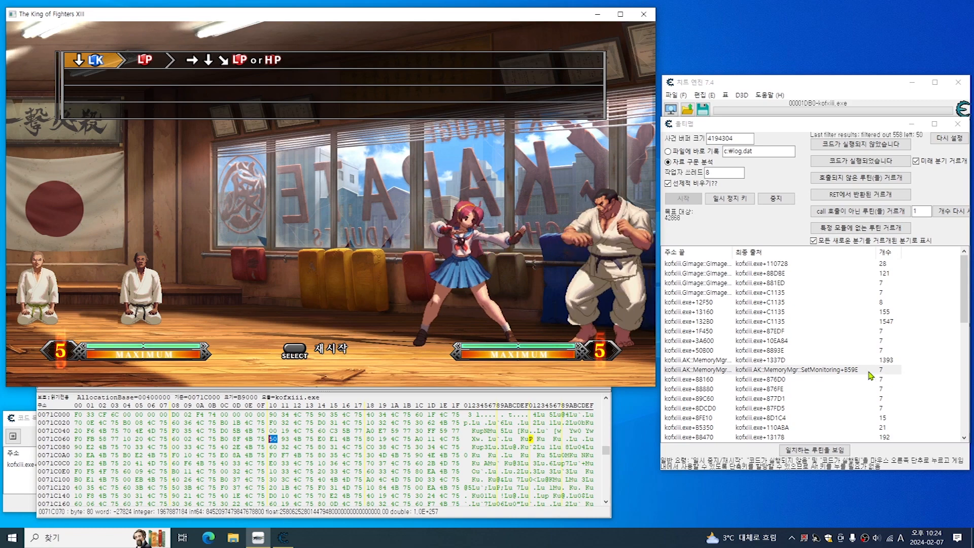
pyautogui.click(729, 199)
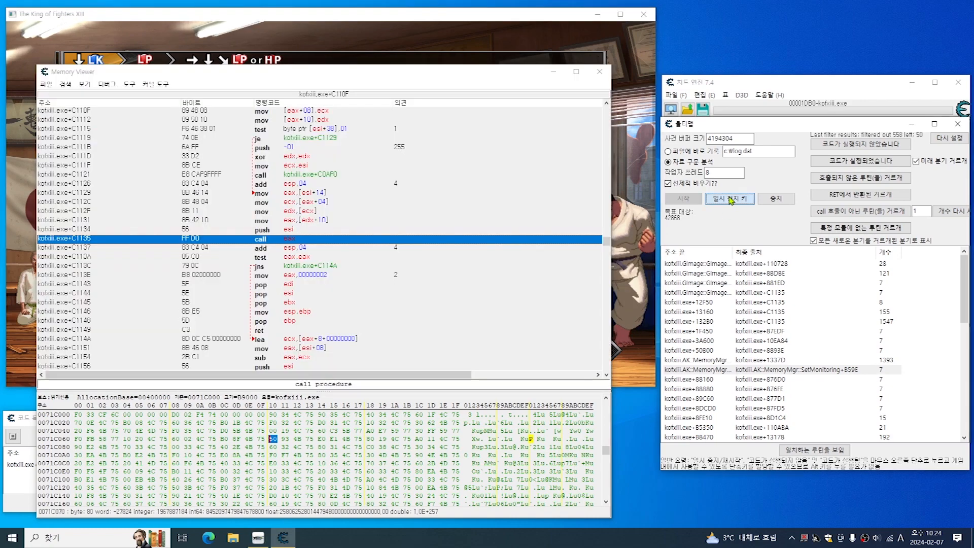
# Open the last source SetMonitoring+B59E in the Memory Viewer and examine its call and the commented mov instruction at SetMonitoring+B5A9.
pyautogui.click(837, 370)
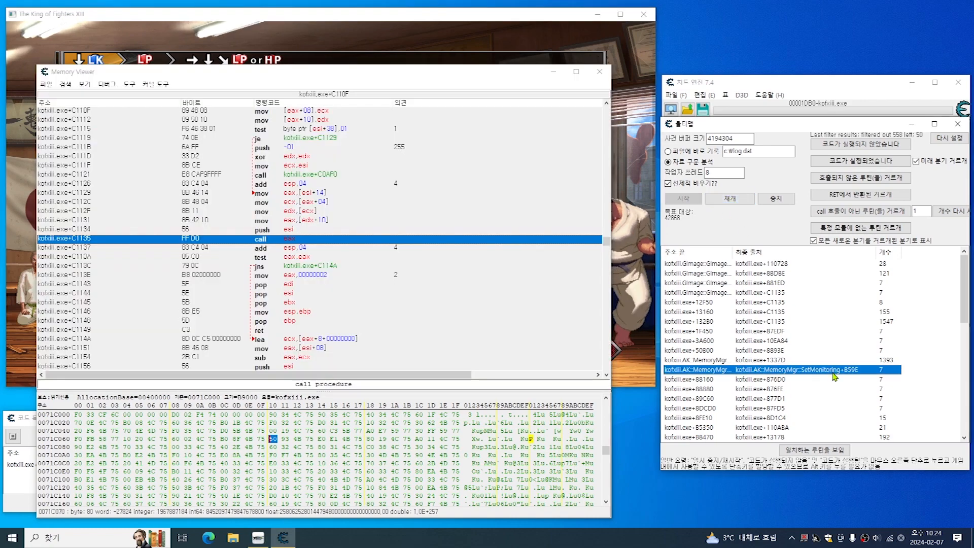
pyautogui.doubleClick(836, 374)
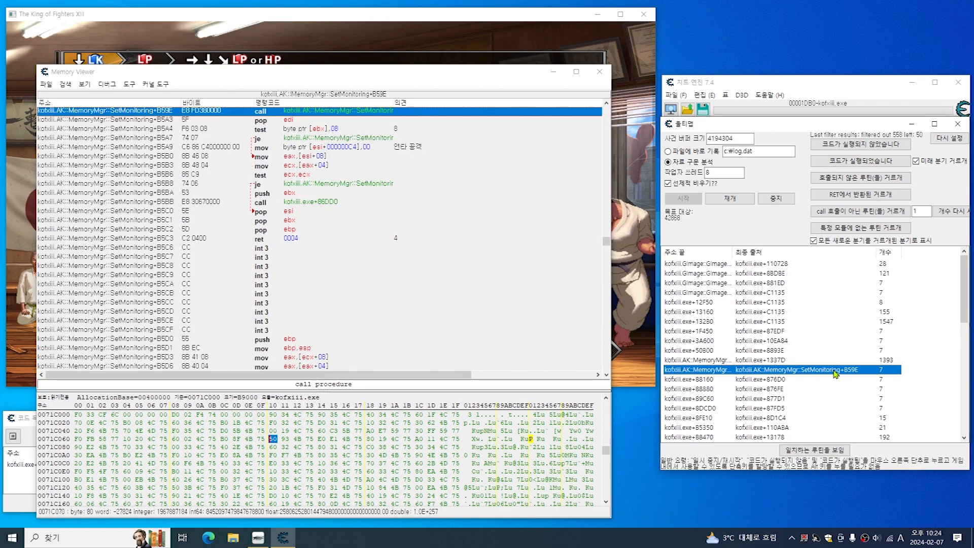
pyautogui.scroll(4, 405, 225)
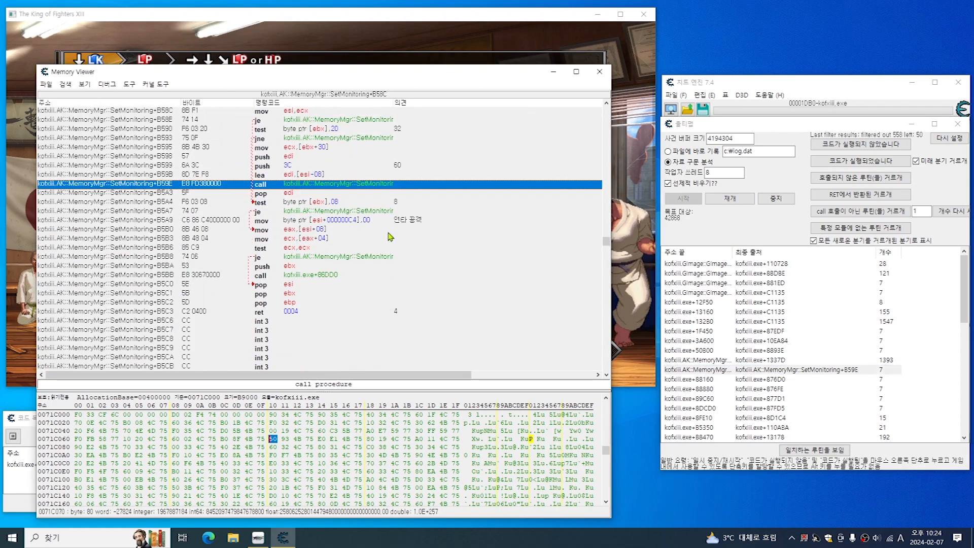
pyautogui.click(401, 221)
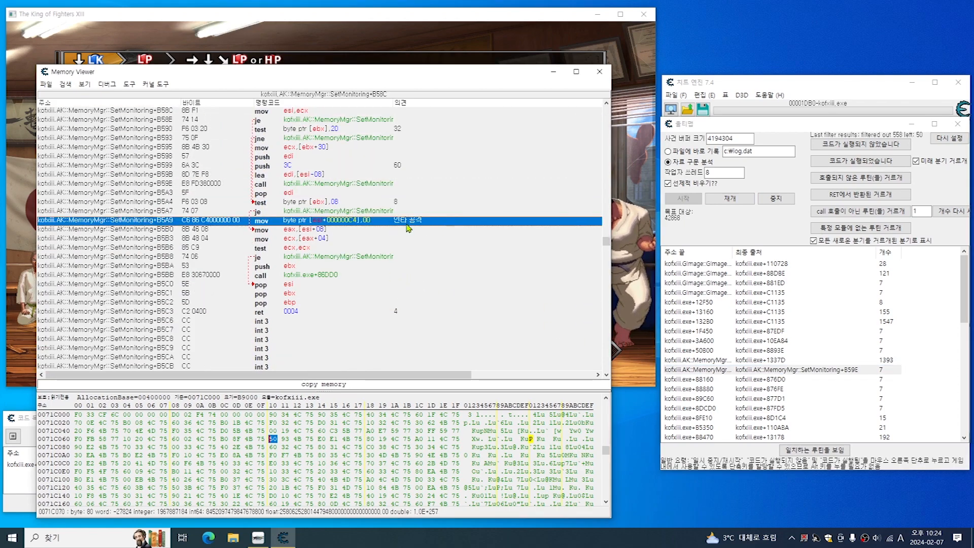
pyautogui.click(325, 185)
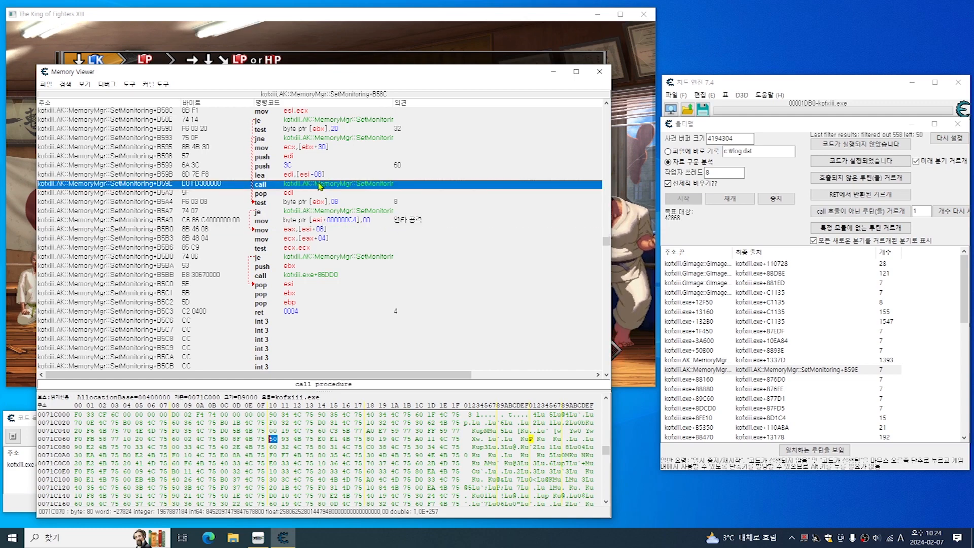
pyautogui.click(312, 221)
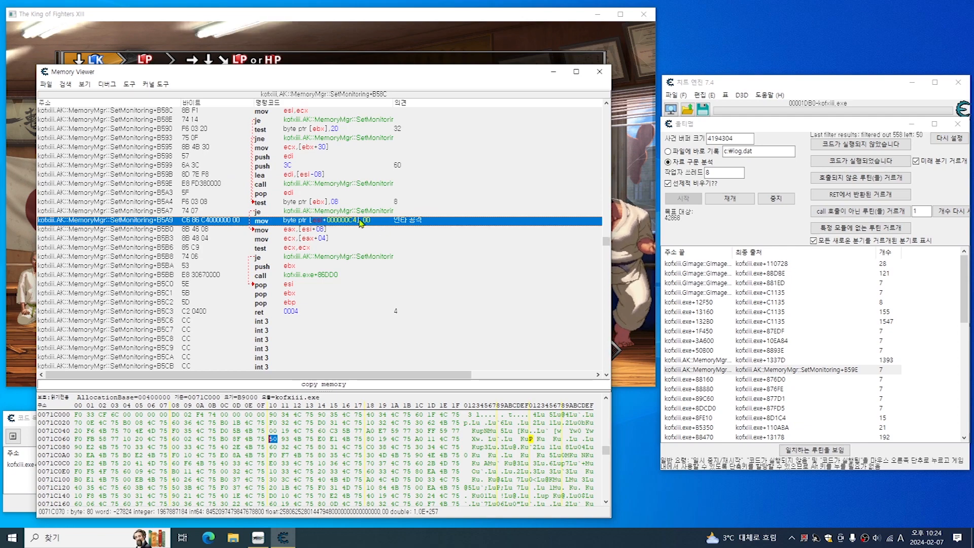
# Find which addresses the mov instruction at SetMonitoring+B5A9 accesses, and hit the opponent in the game to log them.
pyautogui.rightClick(390, 223)
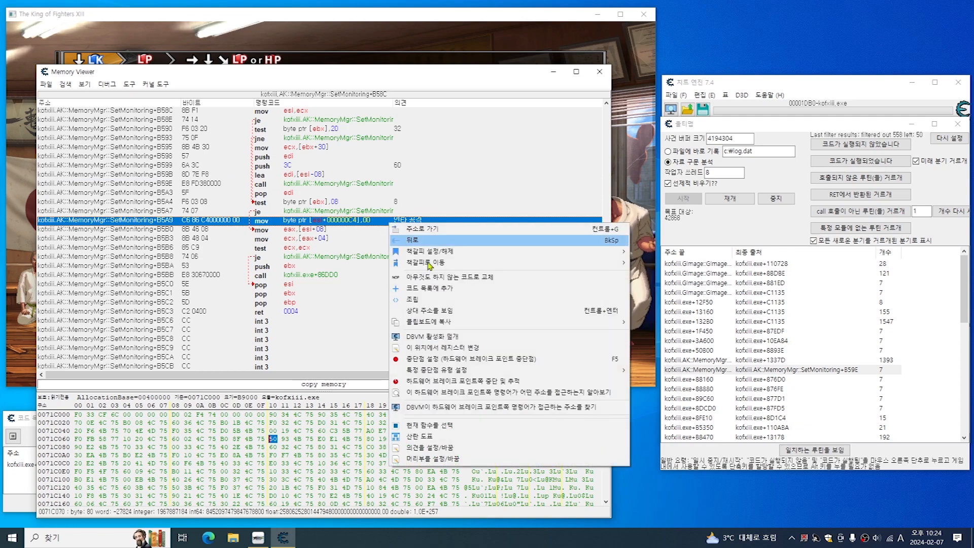
pyautogui.click(458, 394)
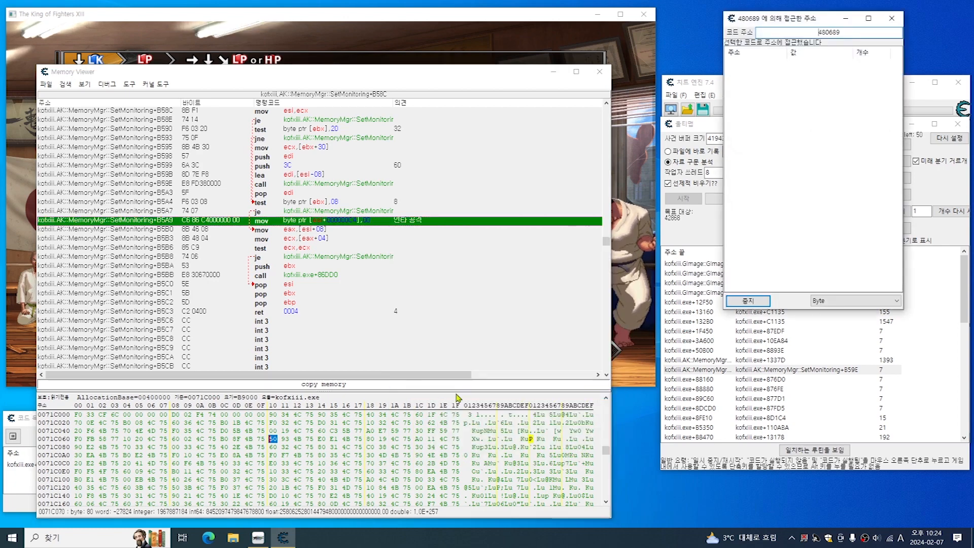
pyautogui.click(534, 156)
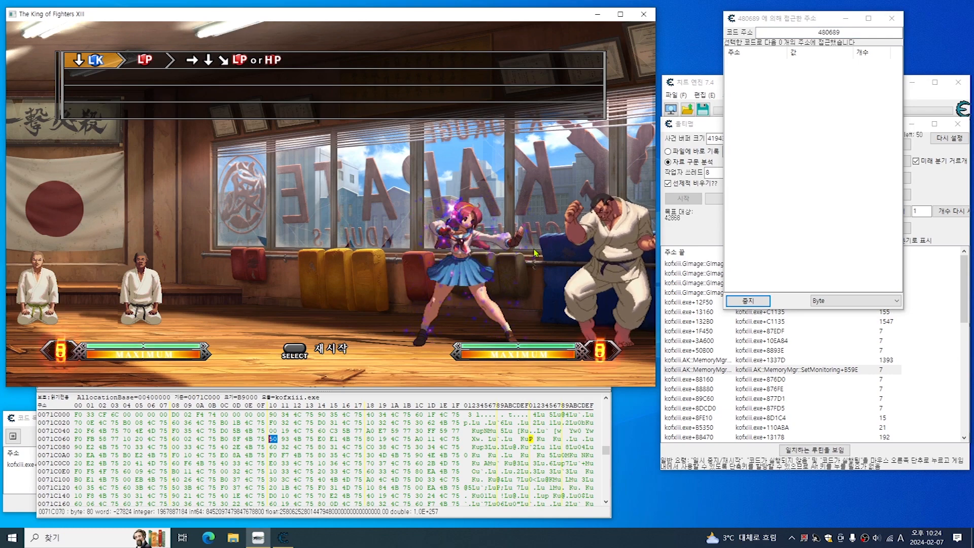
pyautogui.press('Right')
pyautogui.press('a')
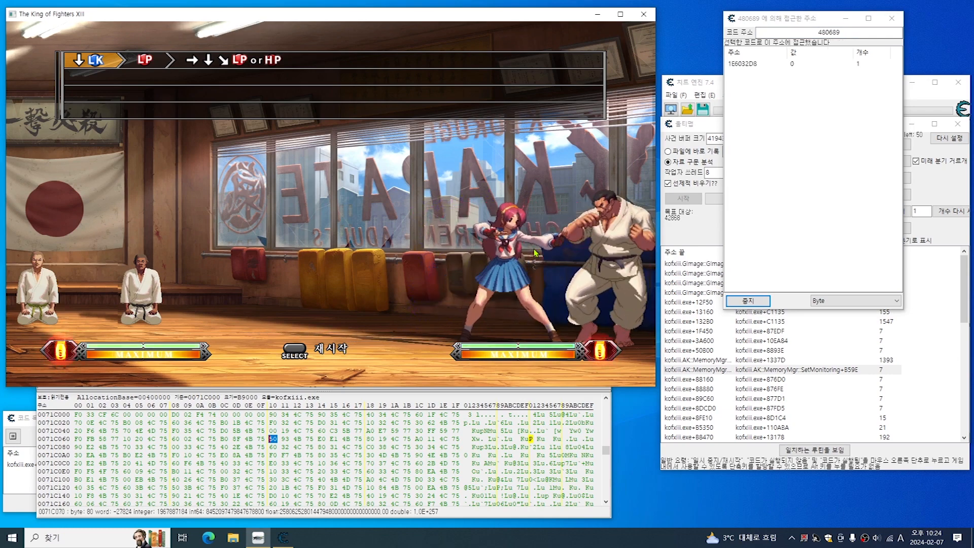
pyautogui.press('a')
pyautogui.press('Right')
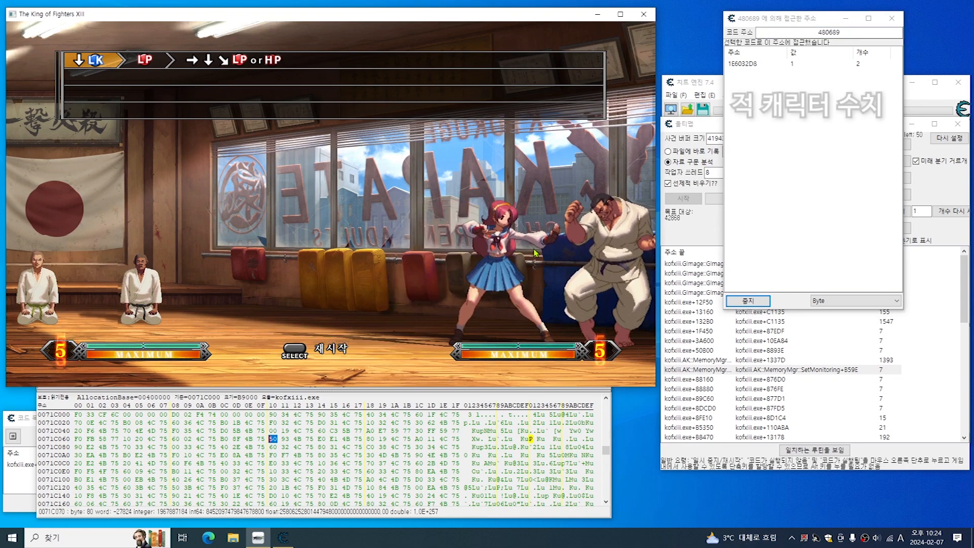
pyautogui.press('a')
pyautogui.press('Right')
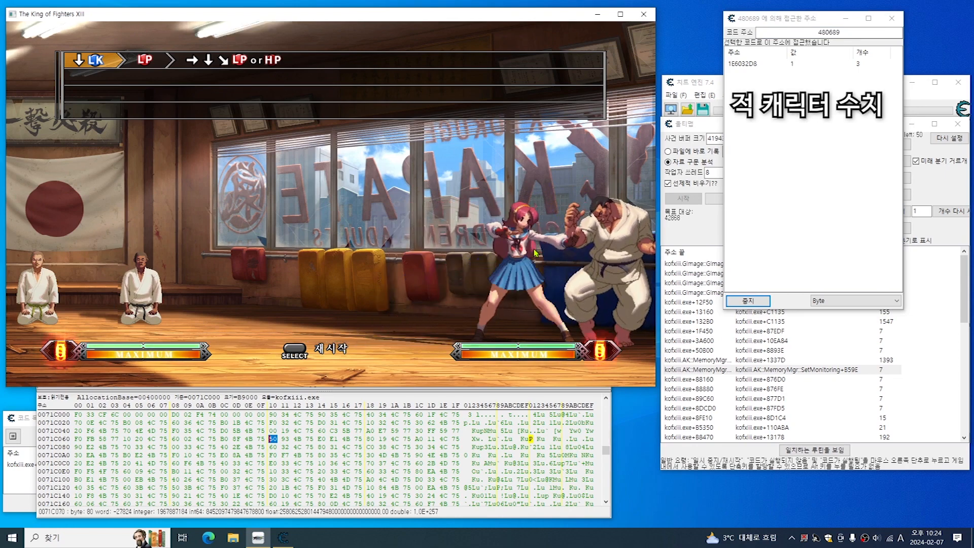
# Move the character away from and back toward the opponent while watching the accessed address's value and count.
pyautogui.press('Left')
pyautogui.press('Right')
pyautogui.press('Left')
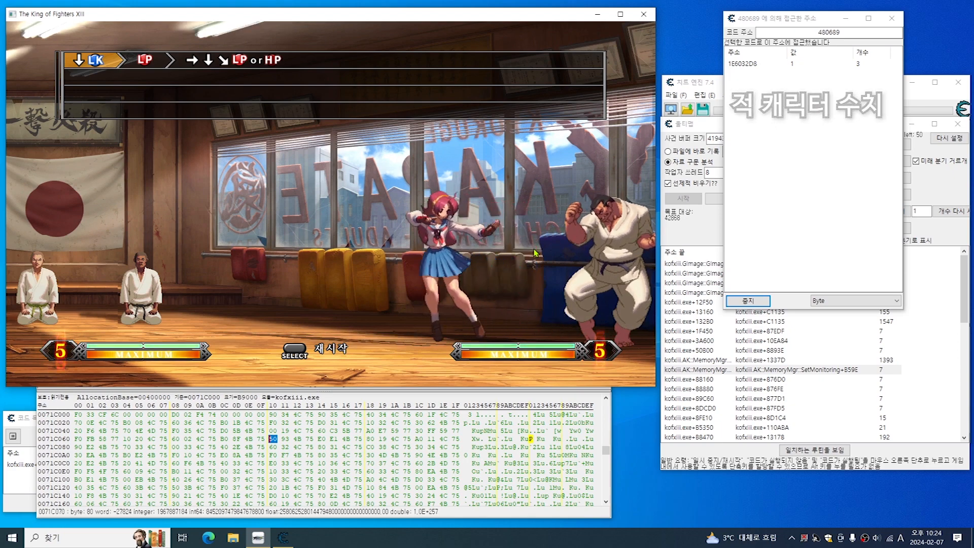
pyautogui.press('Right')
pyautogui.press('Left')
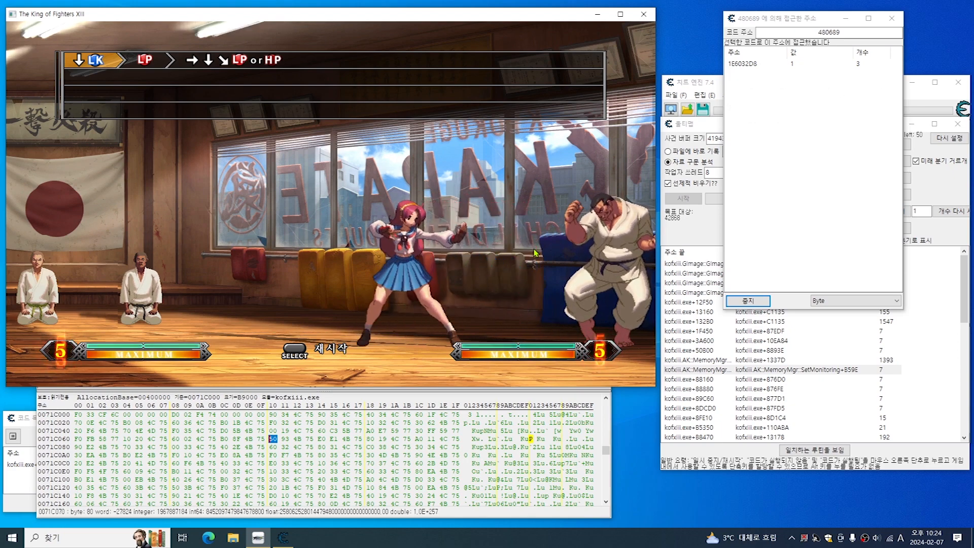
pyautogui.press('Left')
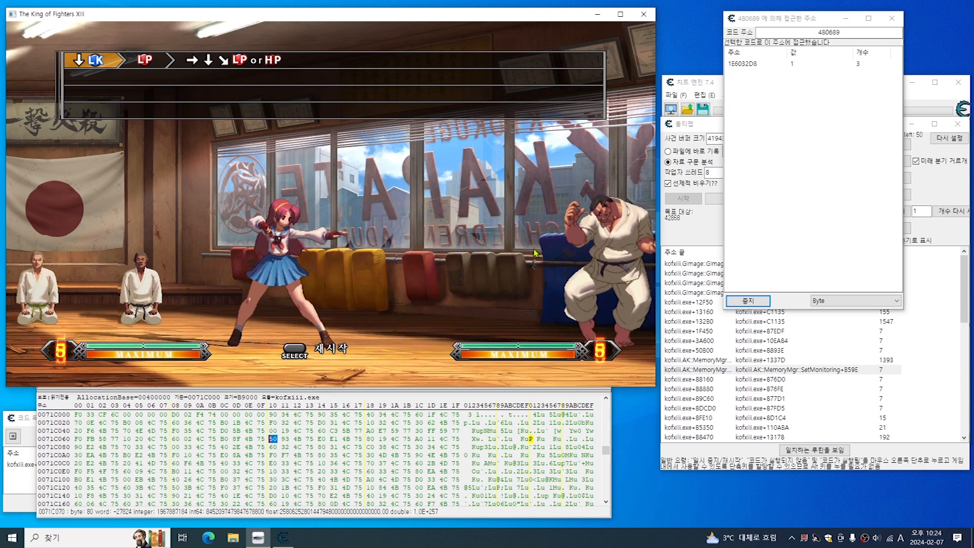
pyautogui.press('Right')
pyautogui.press('Right')
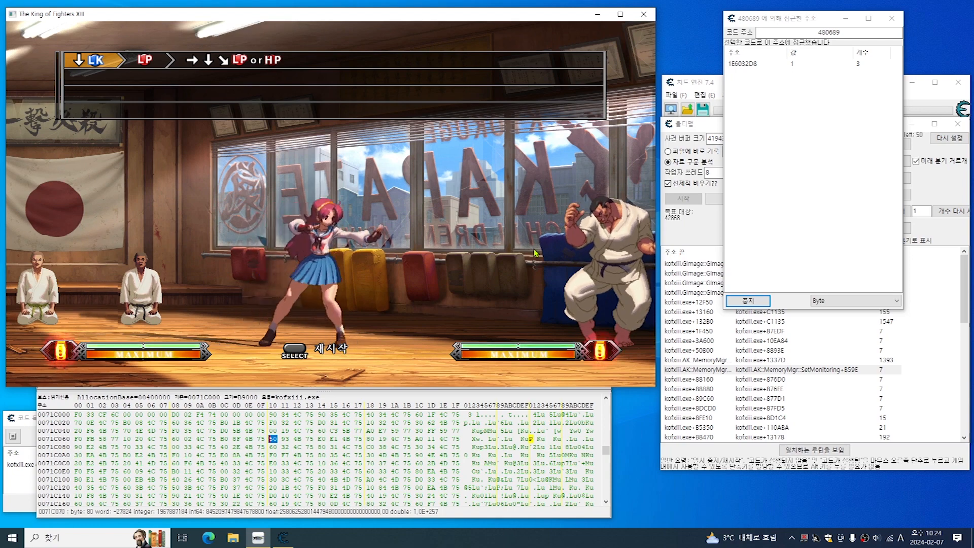
pyautogui.press('Right')
pyautogui.press('Left')
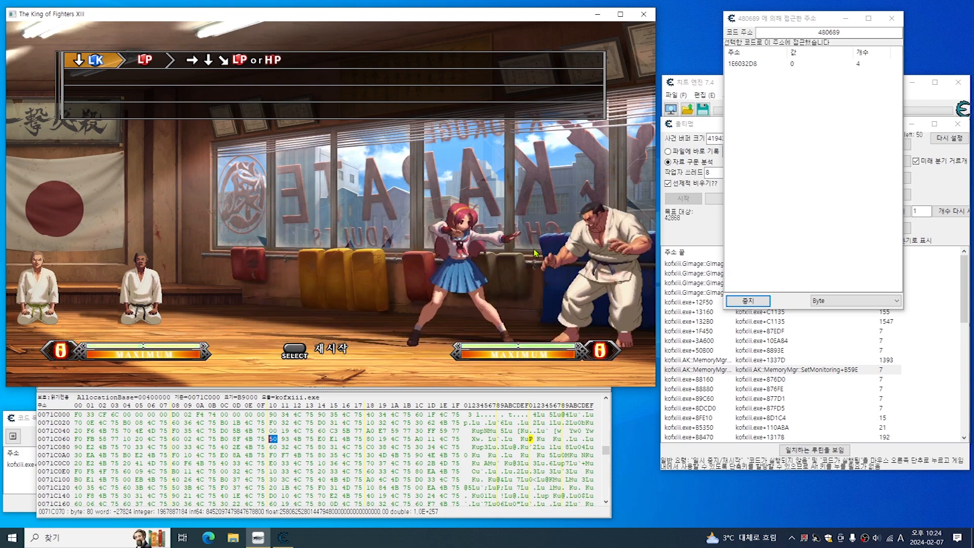
# Close in on the opponent and attack repeatedly while watching the accessed address's value and count.
pyautogui.press('Right')
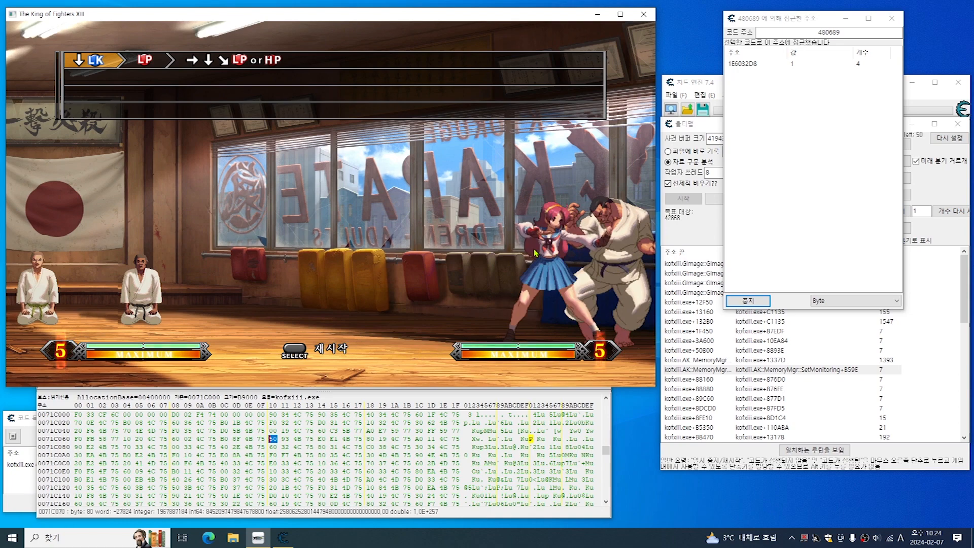
pyautogui.press('Right')
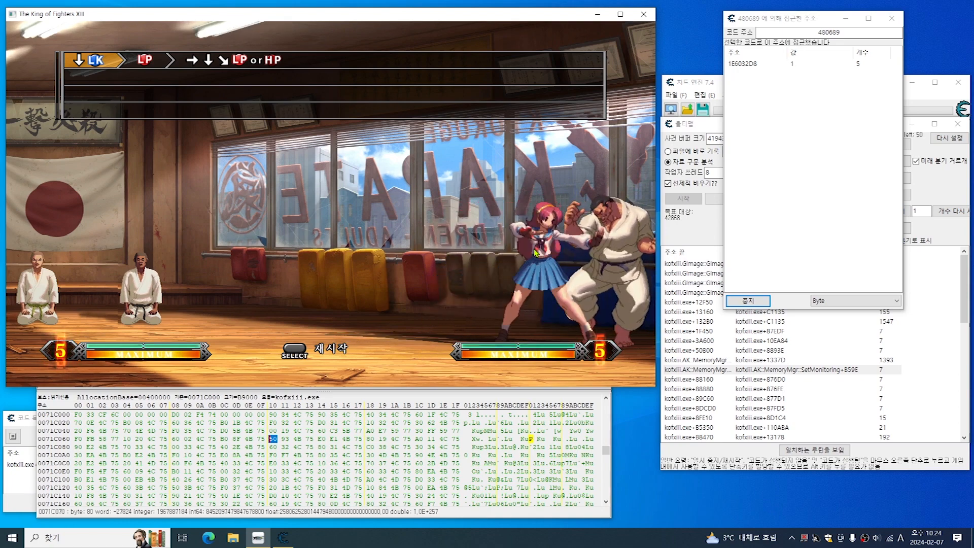
pyautogui.press('a')
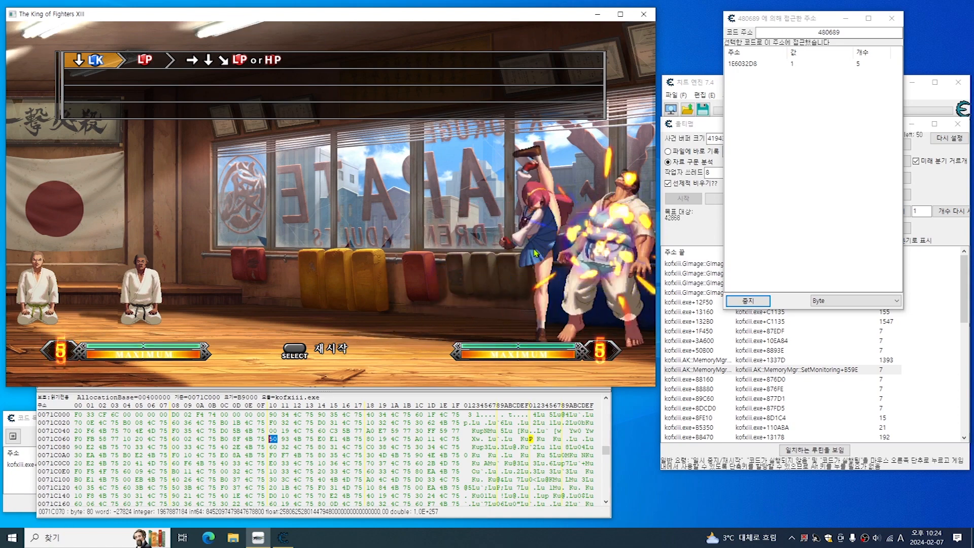
pyautogui.press('Right')
pyautogui.press('a')
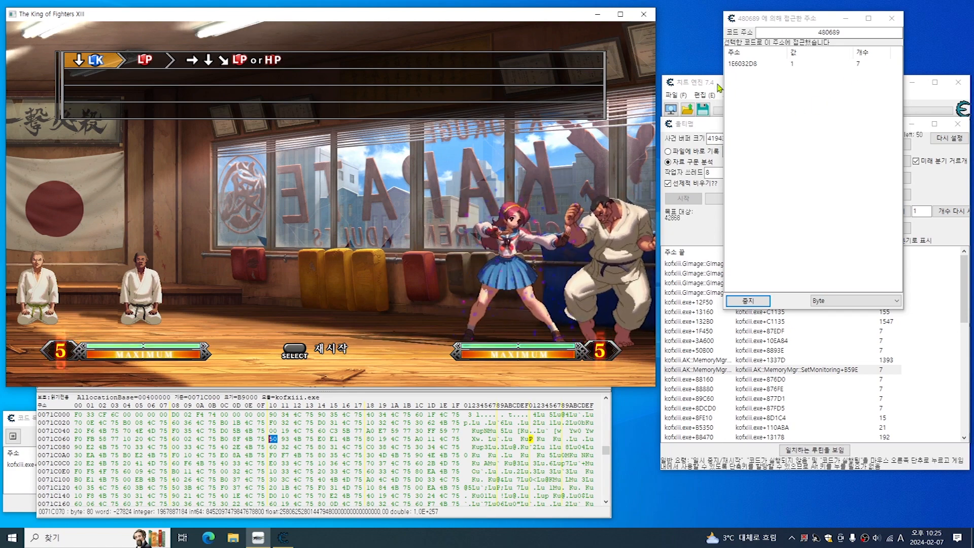
# Add the accessed address 1E6032D8 to the address list and set its value to 0.
pyautogui.doubleClick(774, 64)
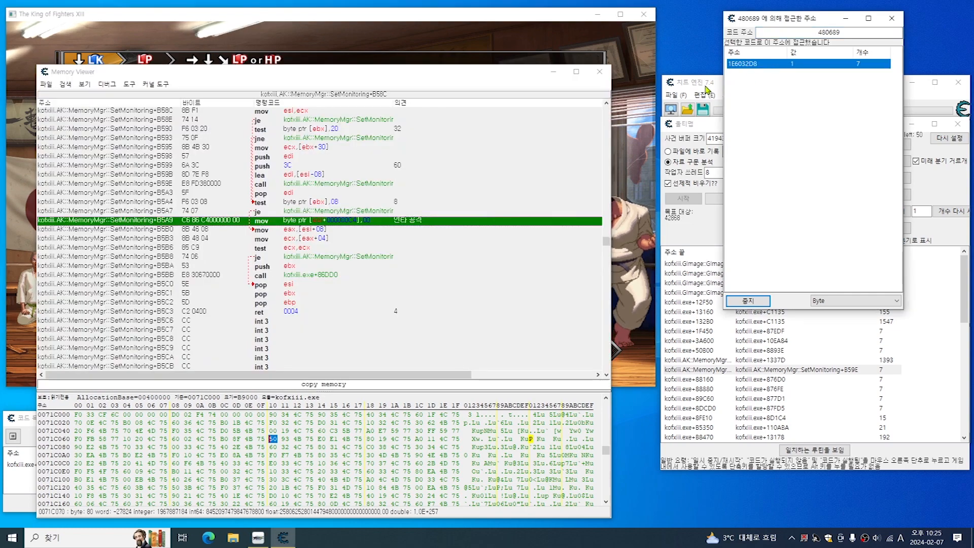
pyautogui.click(707, 89)
pyautogui.click(799, 67)
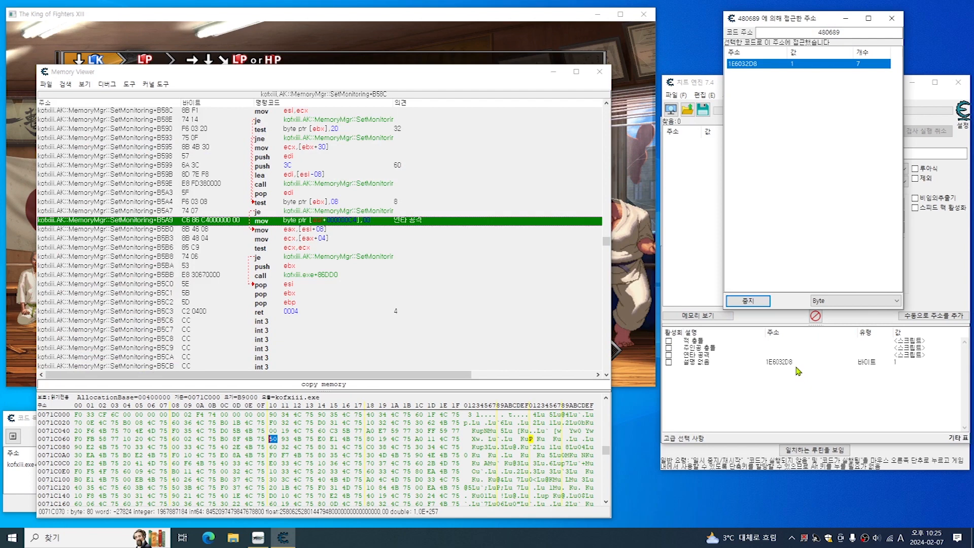
pyautogui.click(787, 363)
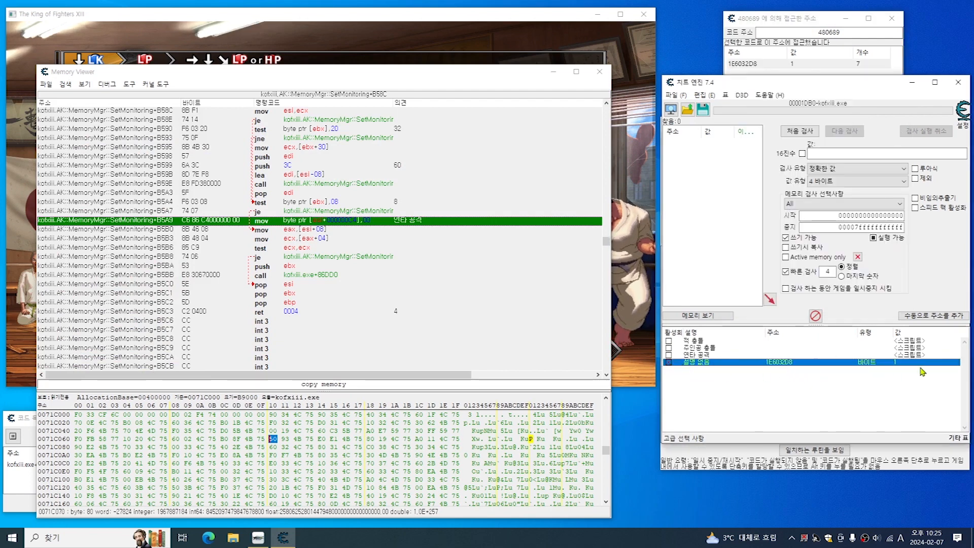
pyautogui.doubleClick(897, 365)
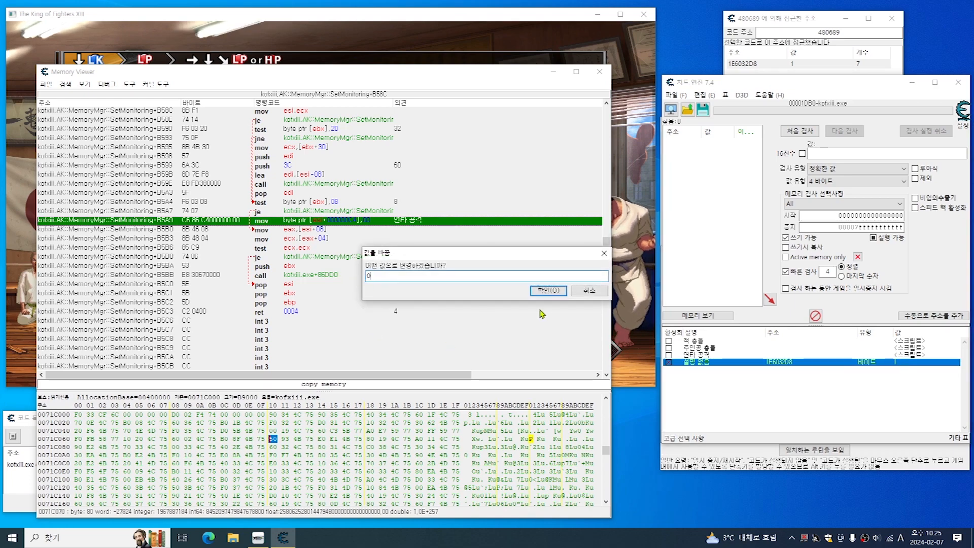
pyautogui.click(548, 290)
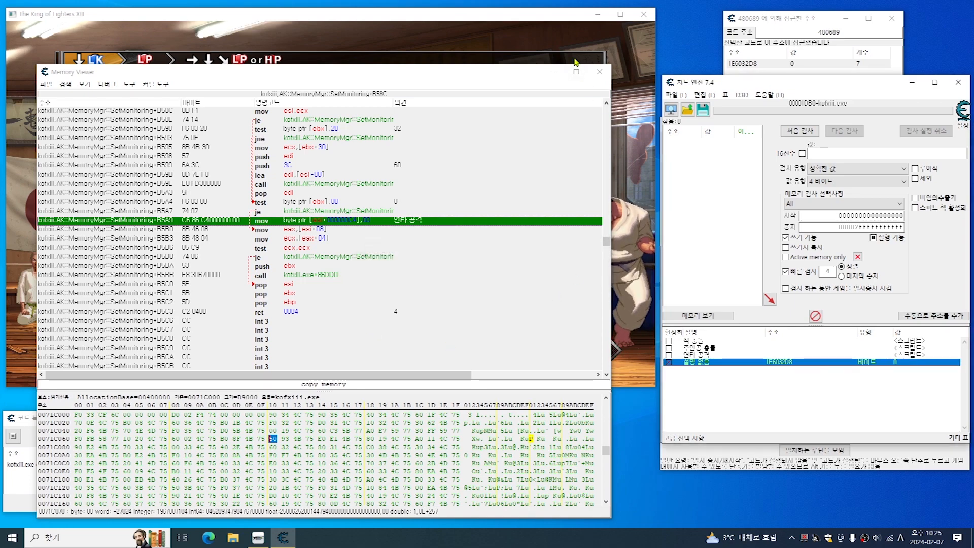
# Attack the opponent repeatedly in the game while watching the value and access count of 1E6032D8.
pyautogui.click(576, 62)
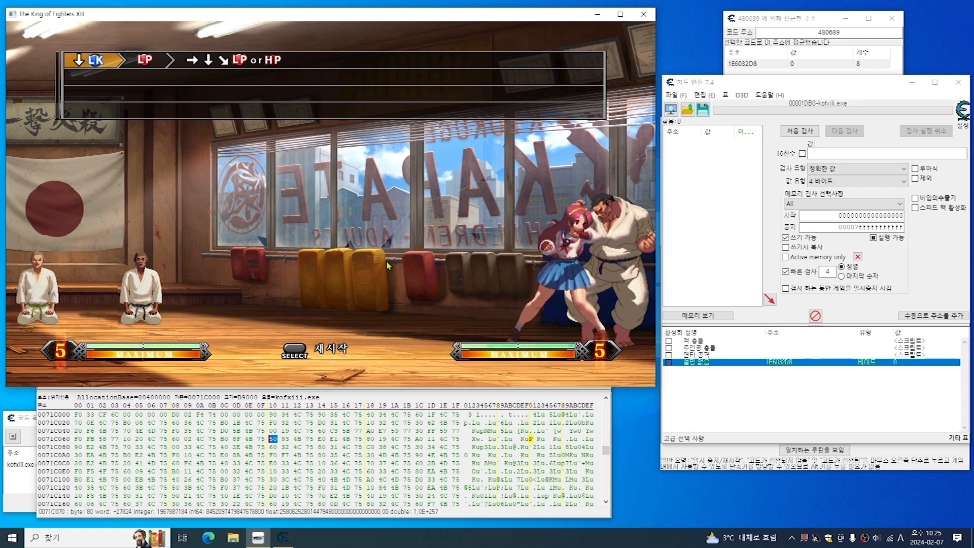
pyautogui.press('a')
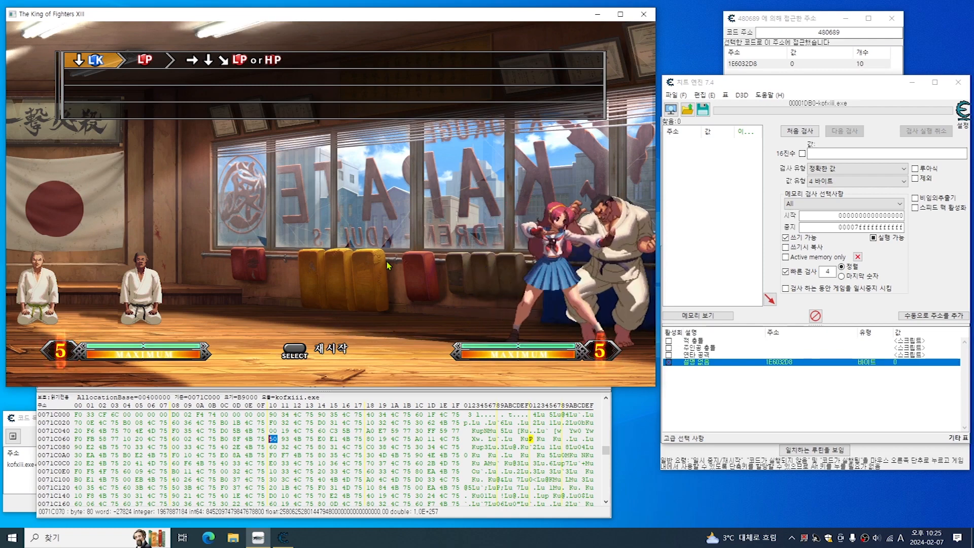
pyautogui.press('a')
pyautogui.press('a')
pyautogui.press('a')
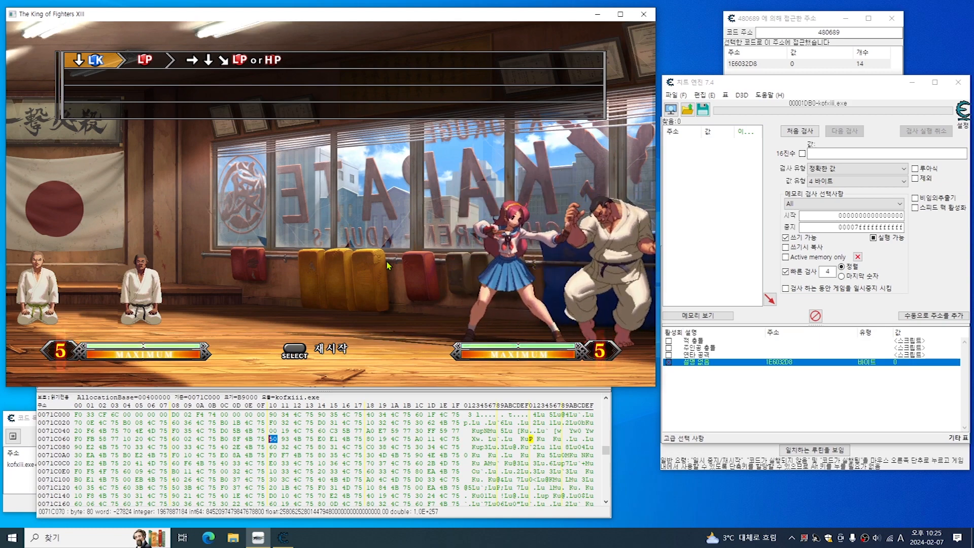
# Set the value of 1E6032D8 to 1 and move the character up to the opponent in the game.
pyautogui.doubleClick(896, 362)
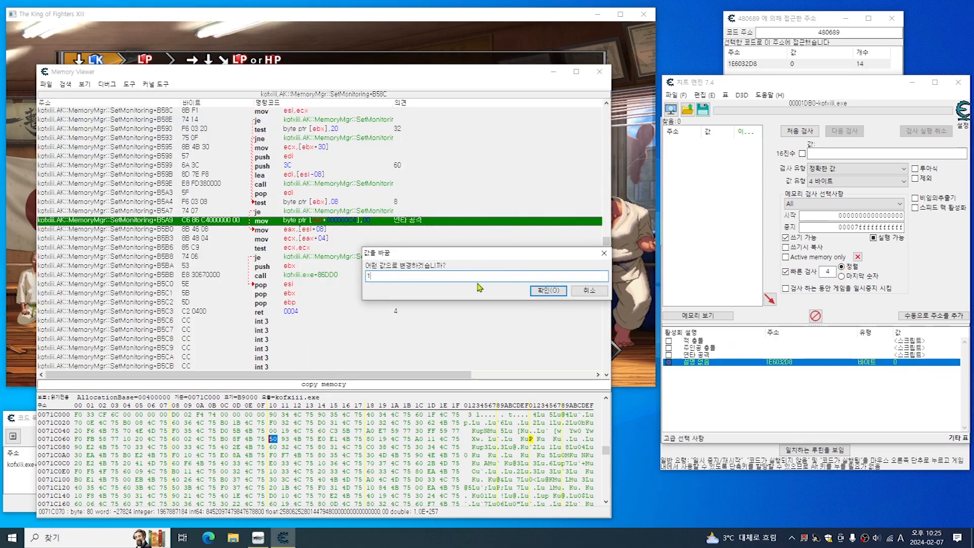
pyautogui.click(548, 290)
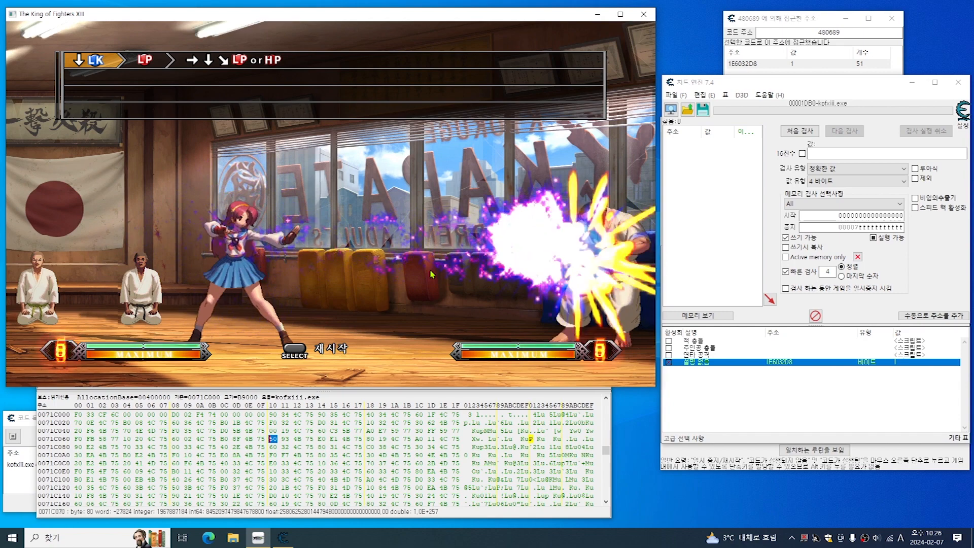
pyautogui.press('Right')
pyautogui.press('Right')
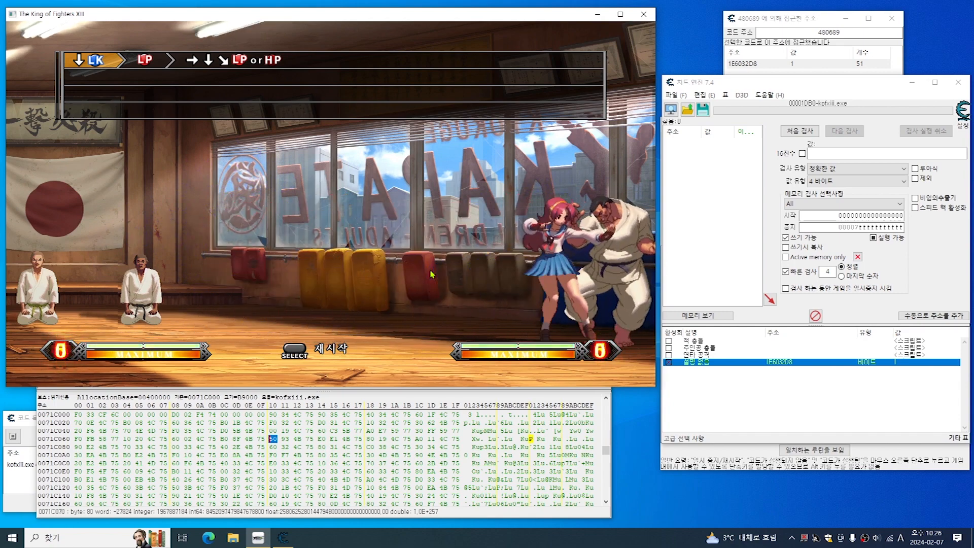
# Hit the opponent with a long series of attacks and watch how the value of 1E6032D8 reacts.
pyautogui.press('a')
pyautogui.press('a')
pyautogui.press('a')
pyautogui.press('a')
pyautogui.press('a')
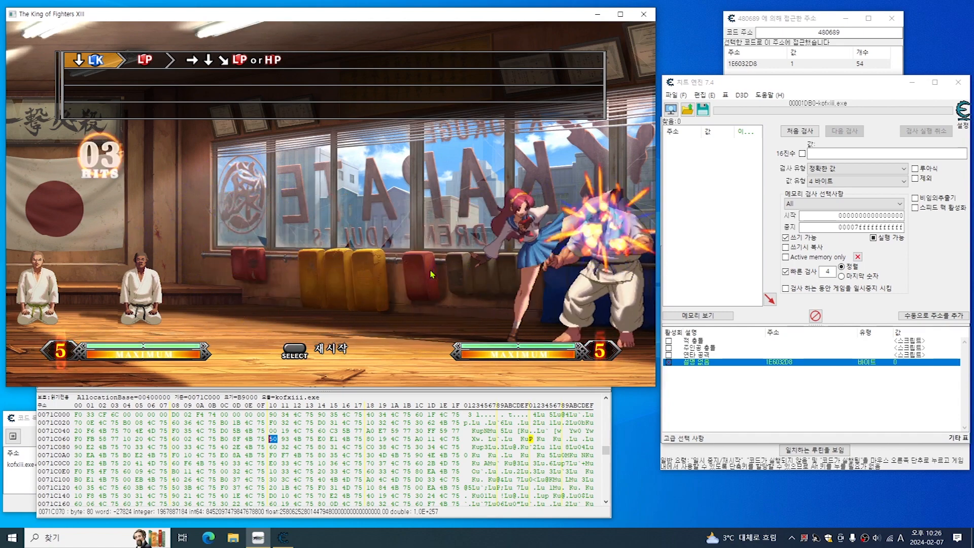
pyautogui.press('a')
pyautogui.press('a')
pyautogui.press('a')
pyautogui.press('a')
pyautogui.press('a')
pyautogui.press('a')
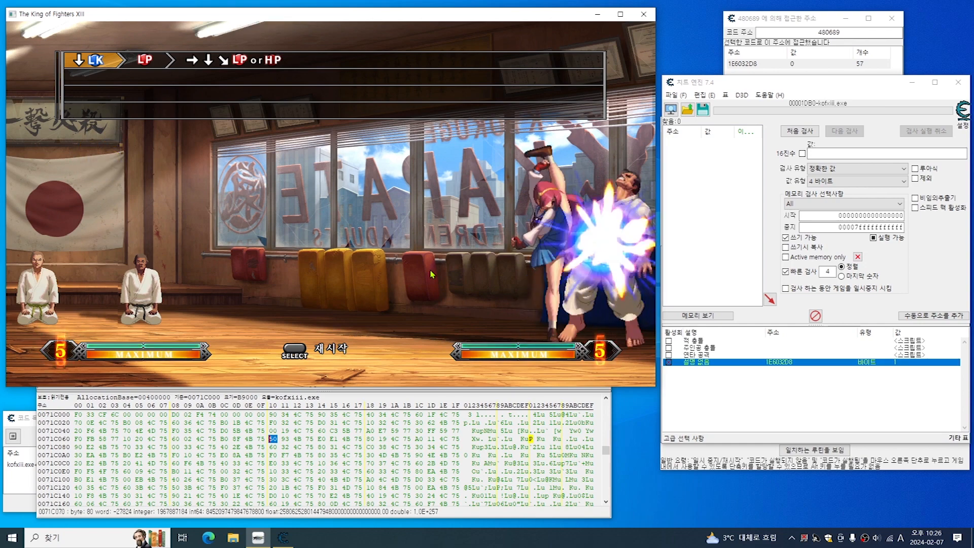
pyautogui.press('a')
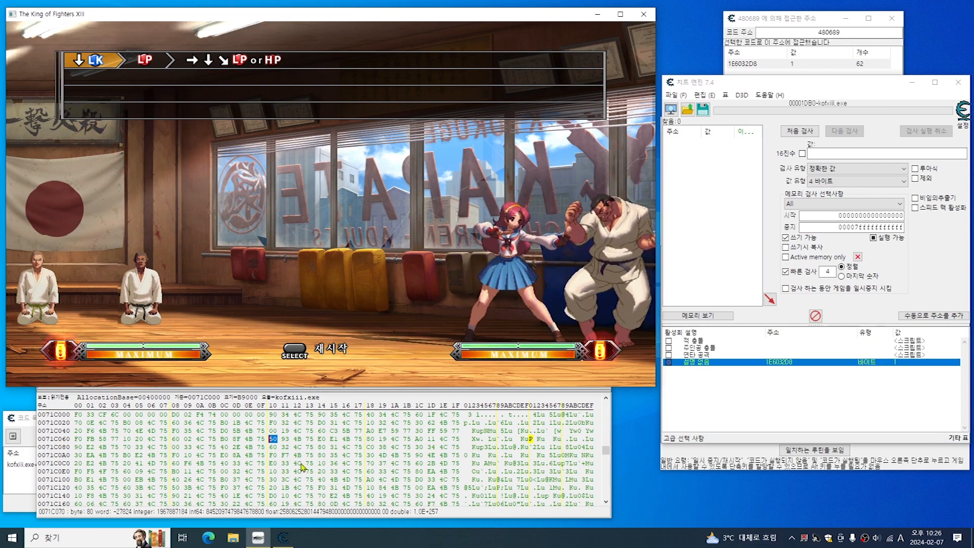
# Look through the Ultimap routine list and pick out the entry with last source SetMonitoring+B59E.
pyautogui.click(278, 445)
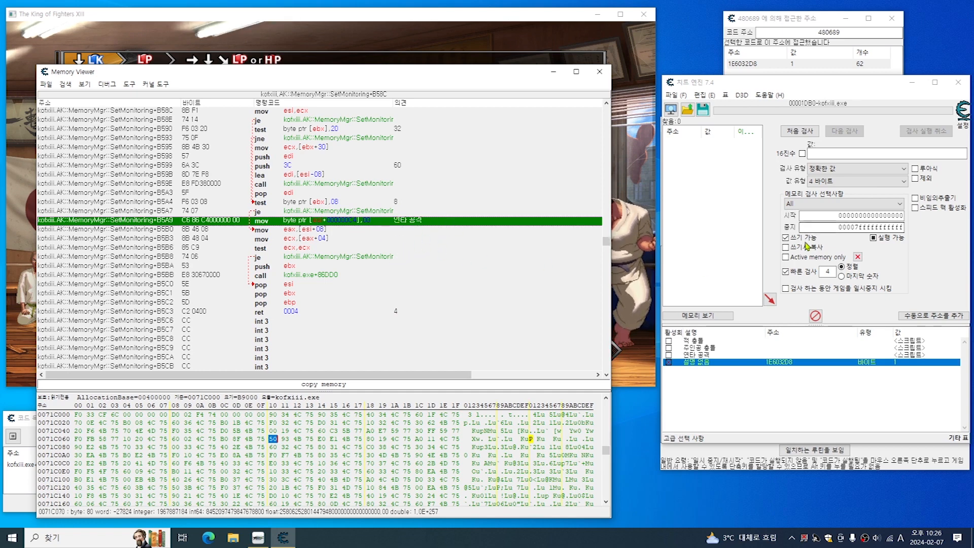
pyautogui.click(785, 467)
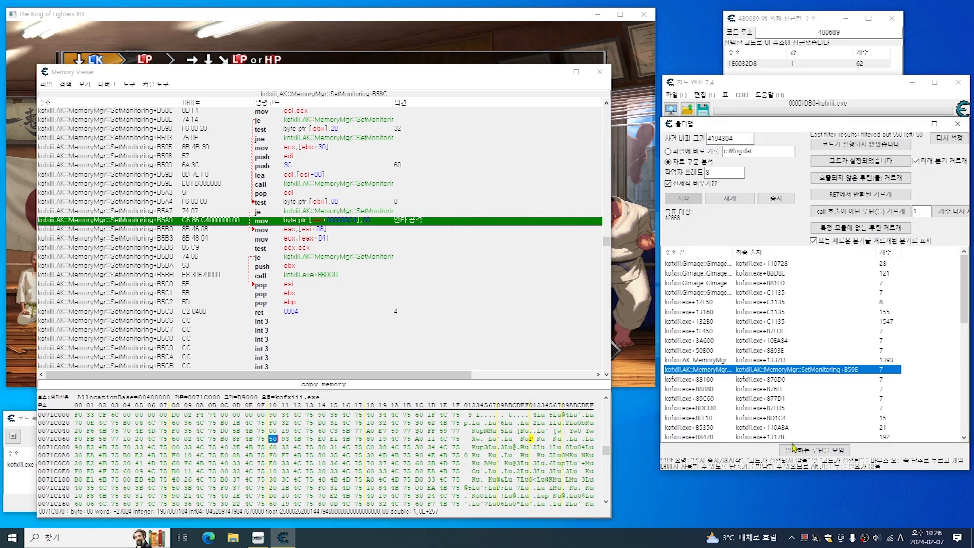
pyautogui.click(799, 388)
pyautogui.scroll(-3, 798, 398)
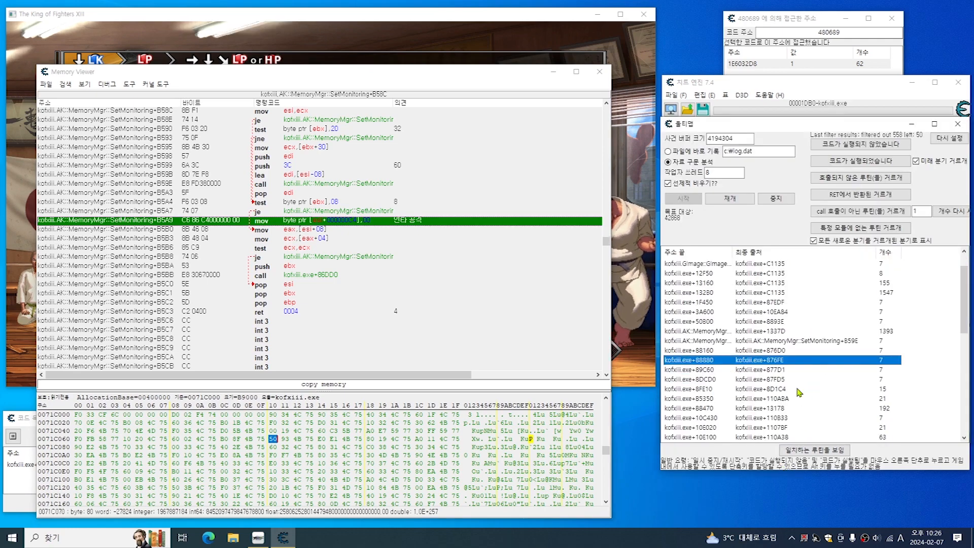
pyautogui.scroll(-4, 790, 391)
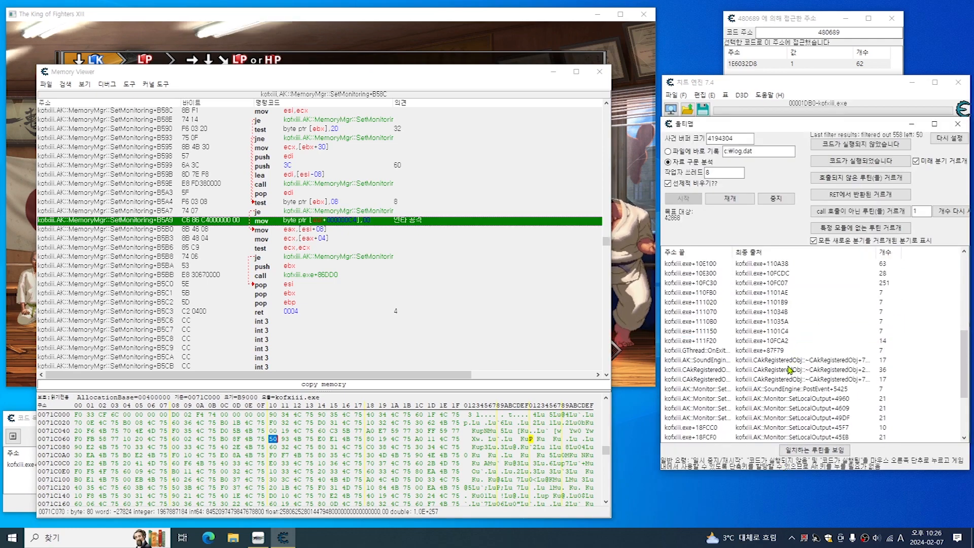
pyautogui.scroll(7, 820, 399)
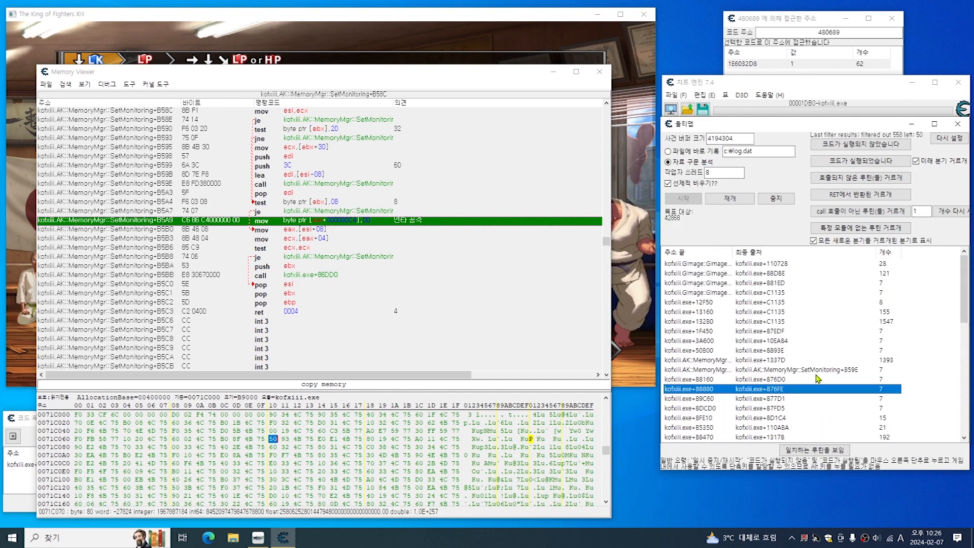
pyautogui.scroll(-1, 819, 378)
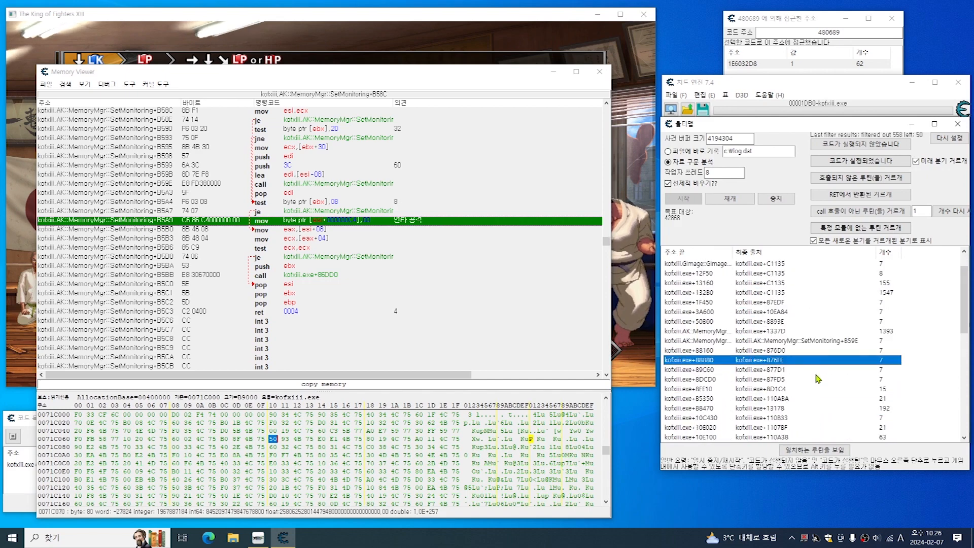
pyautogui.click(832, 341)
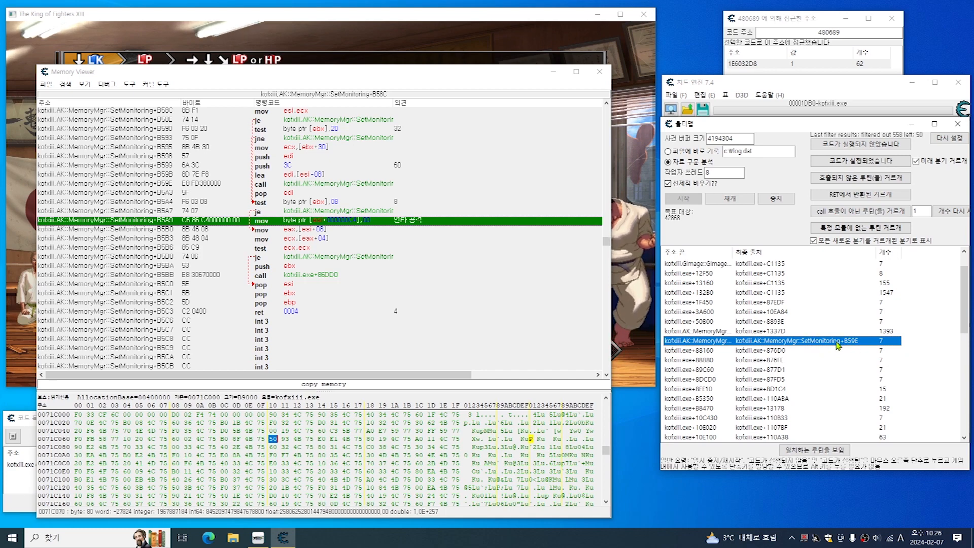
# Open the 적 충돌 script from the address list and copy its injection-point address kofxiii.exe+87002.
pyautogui.click(860, 90)
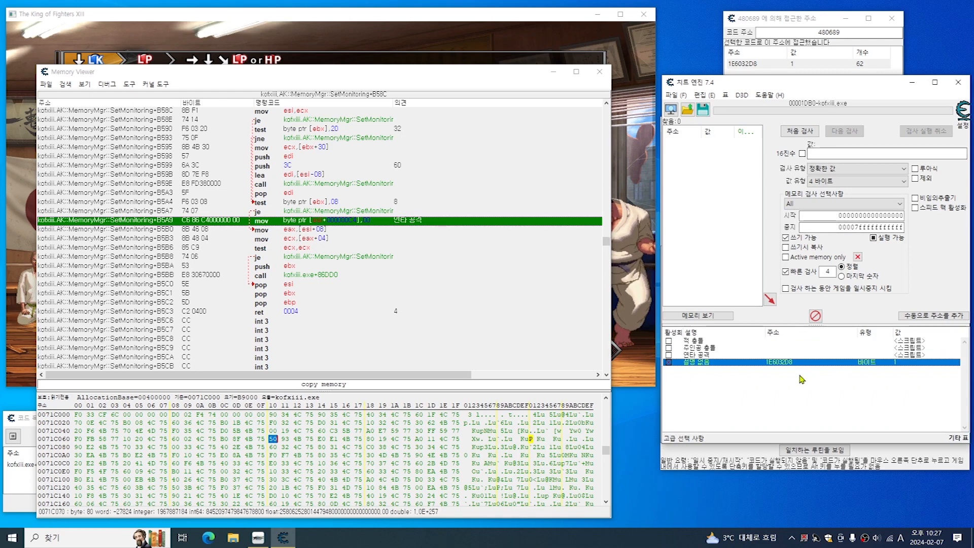
pyautogui.click(707, 349)
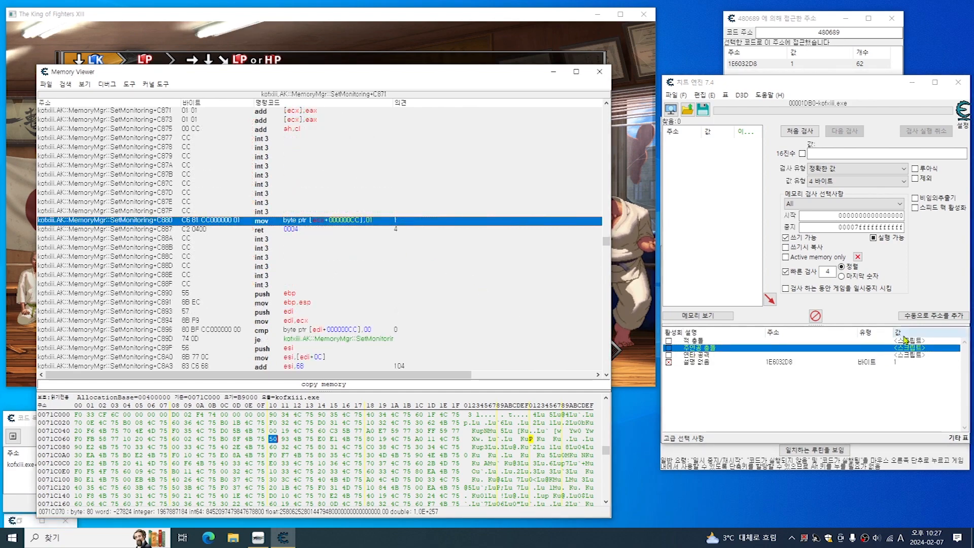
pyautogui.doubleClick(906, 339)
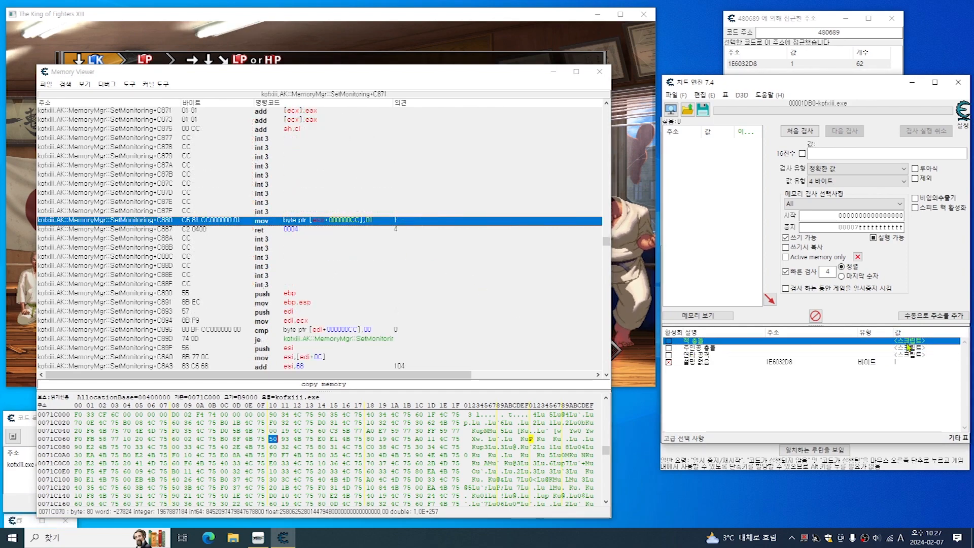
pyautogui.scroll(-9, 741, 224)
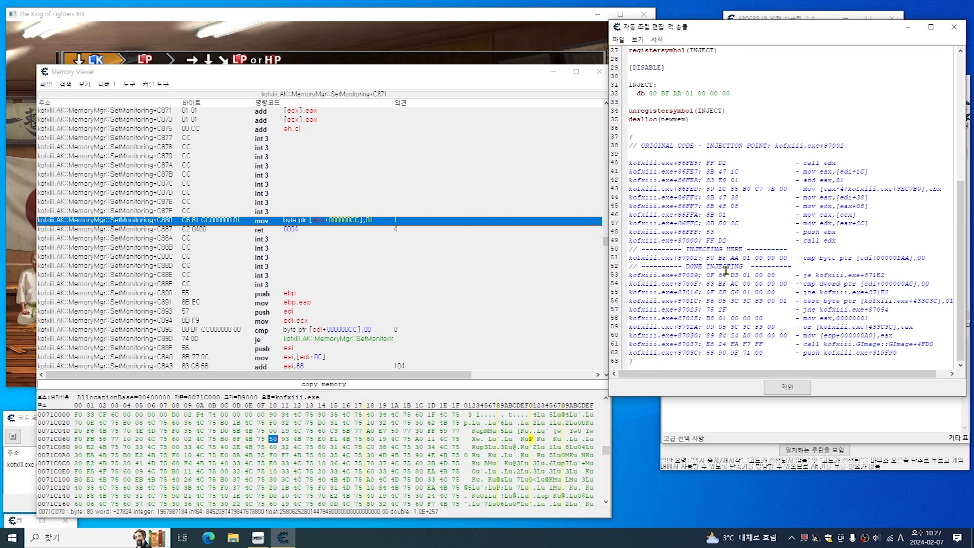
pyautogui.moveTo(788, 257); pyautogui.dragTo(640, 256)
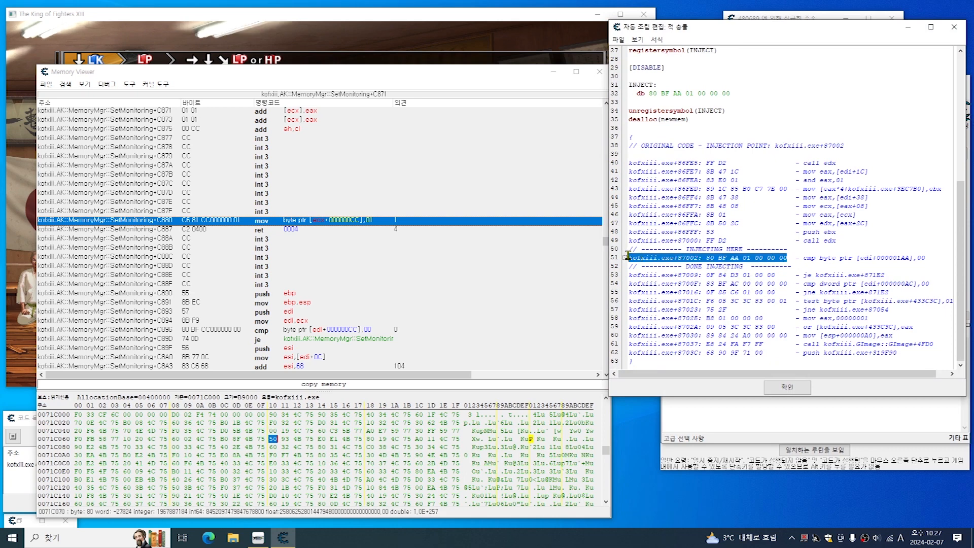
pyautogui.rightClick(662, 253)
pyautogui.click(700, 274)
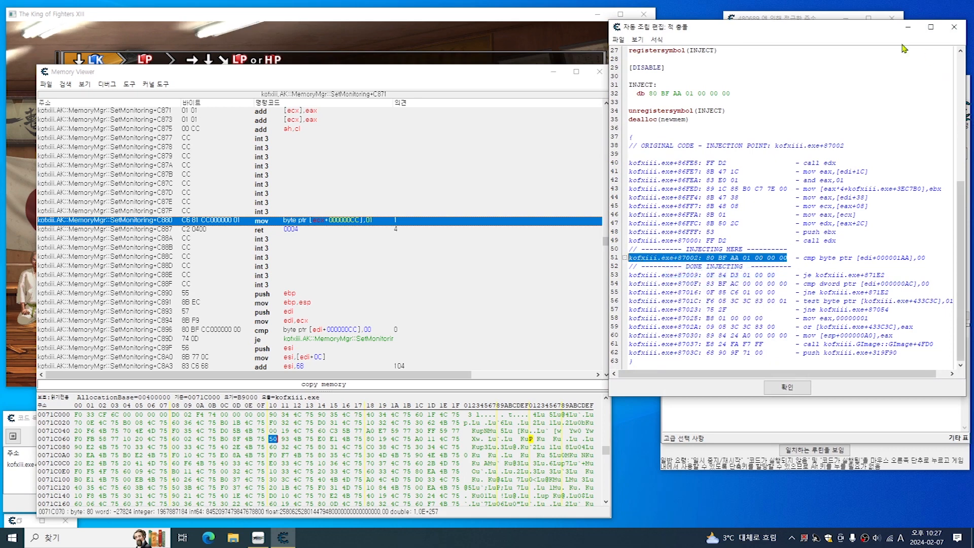
pyautogui.click(908, 28)
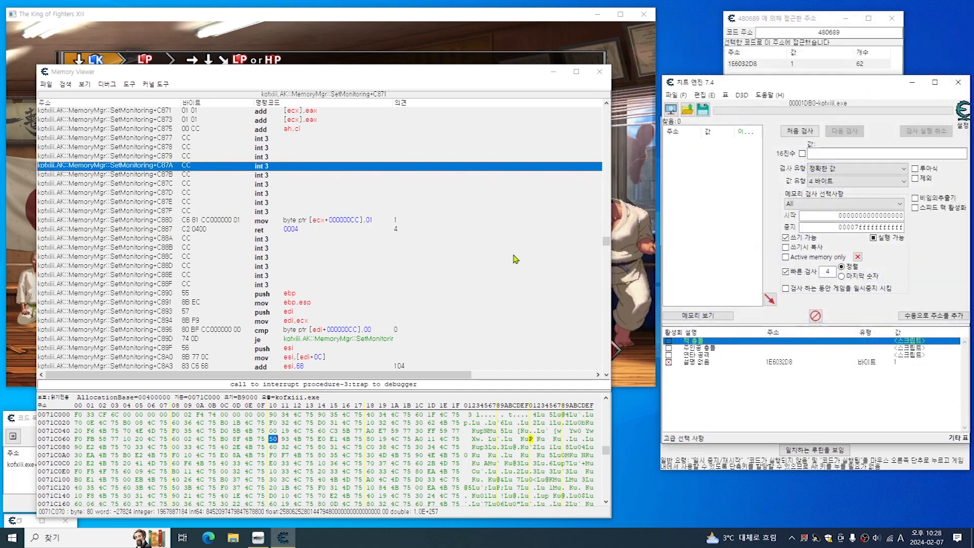
# Go to kofxiii.exe+87002 in the Memory Viewer's disassembly and examine the instructions around it.
pyautogui.rightClick(327, 157)
pyautogui.click(335, 163)
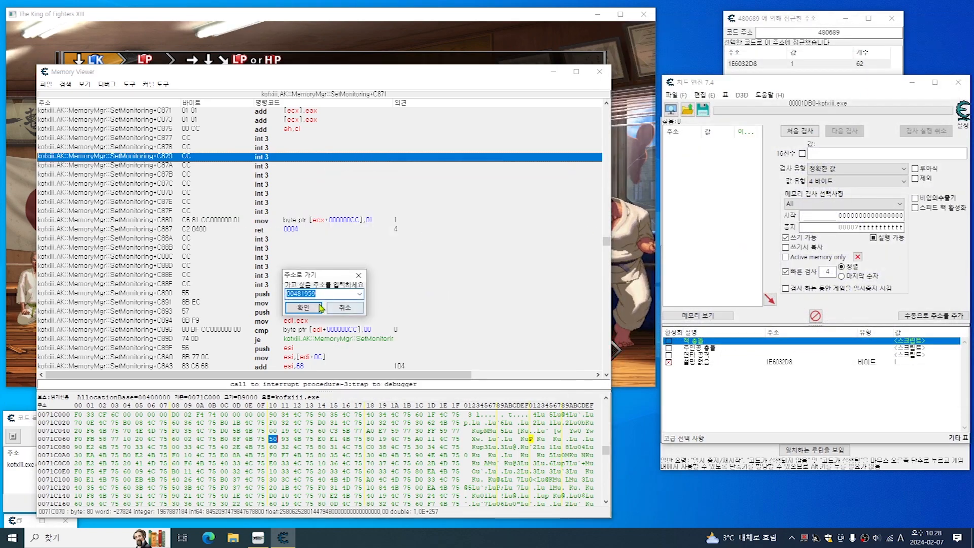
pyautogui.rightClick(304, 294)
pyautogui.click(330, 338)
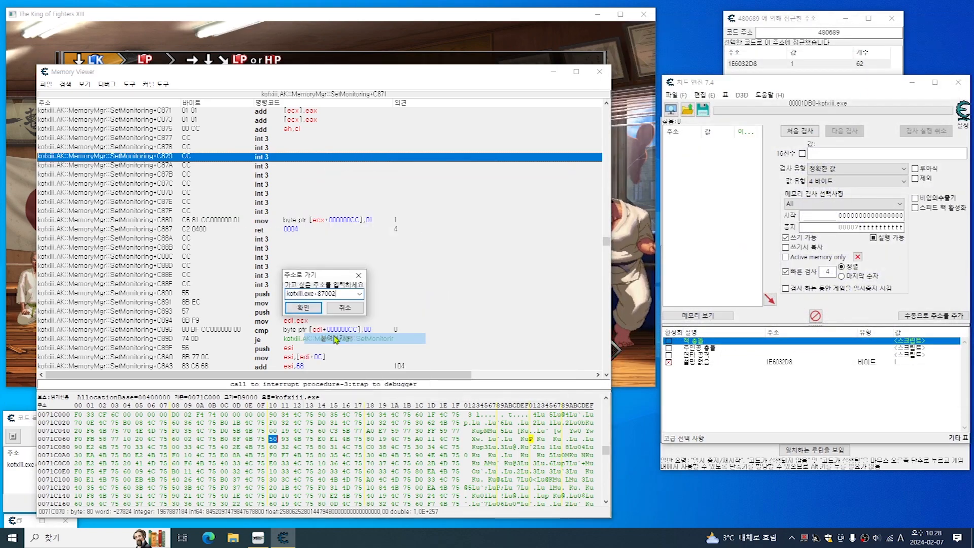
pyautogui.click(311, 308)
pyautogui.scroll(4, 355, 299)
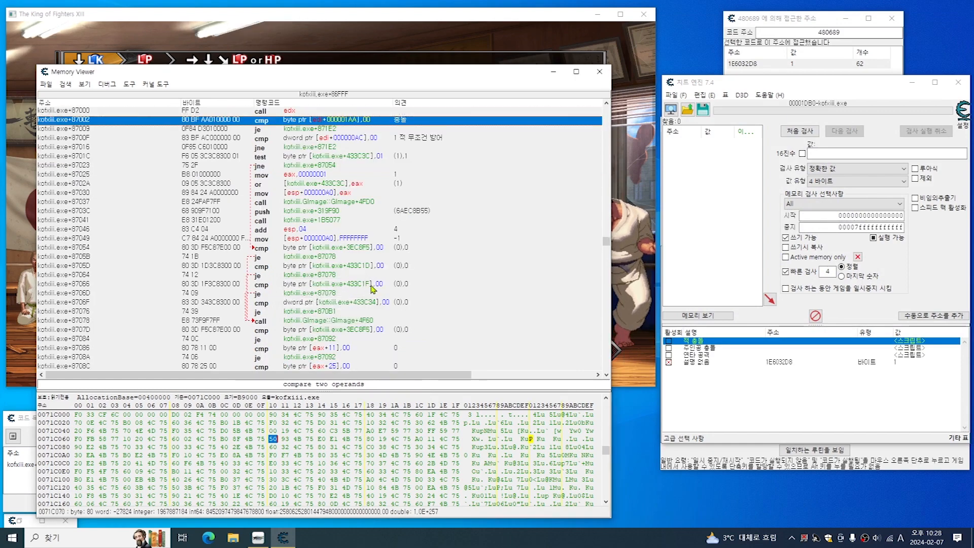
pyautogui.scroll(1, 370, 303)
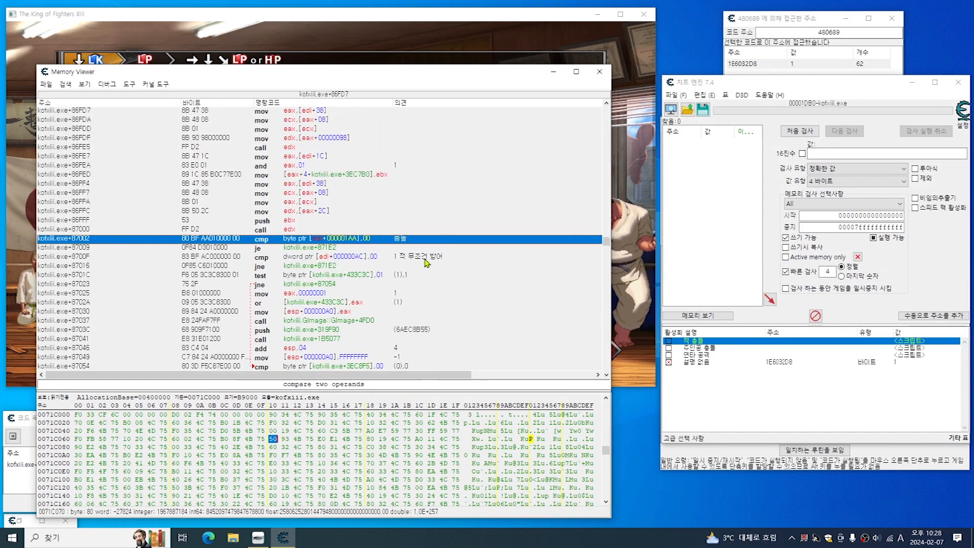
# Find which addresses the cmp instruction at kofxiii.exe+8700F accesses.
pyautogui.click(426, 257)
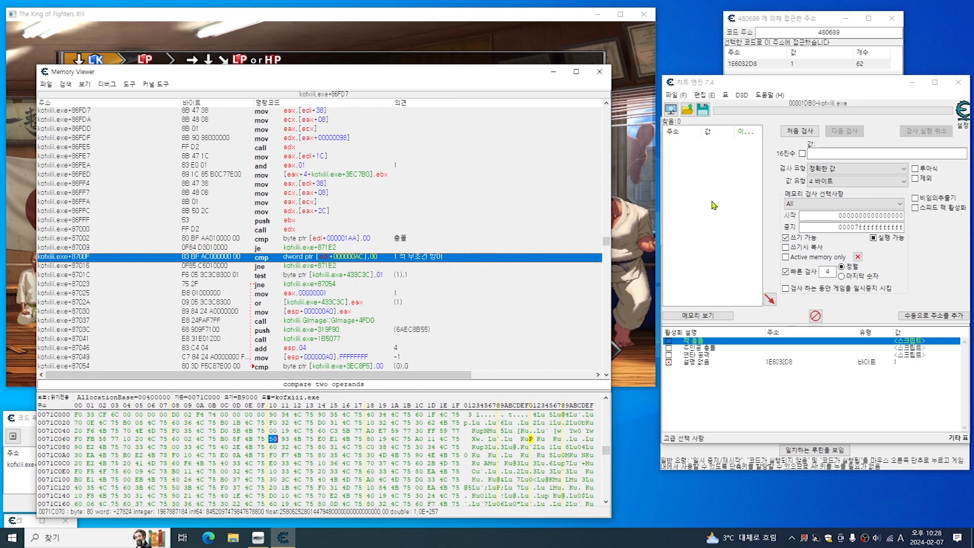
pyautogui.rightClick(396, 263)
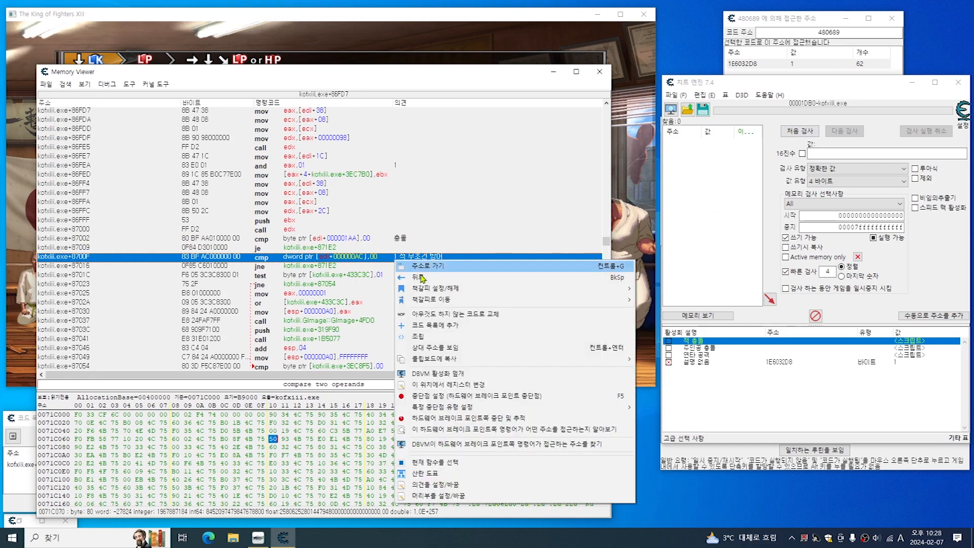
pyautogui.click(501, 430)
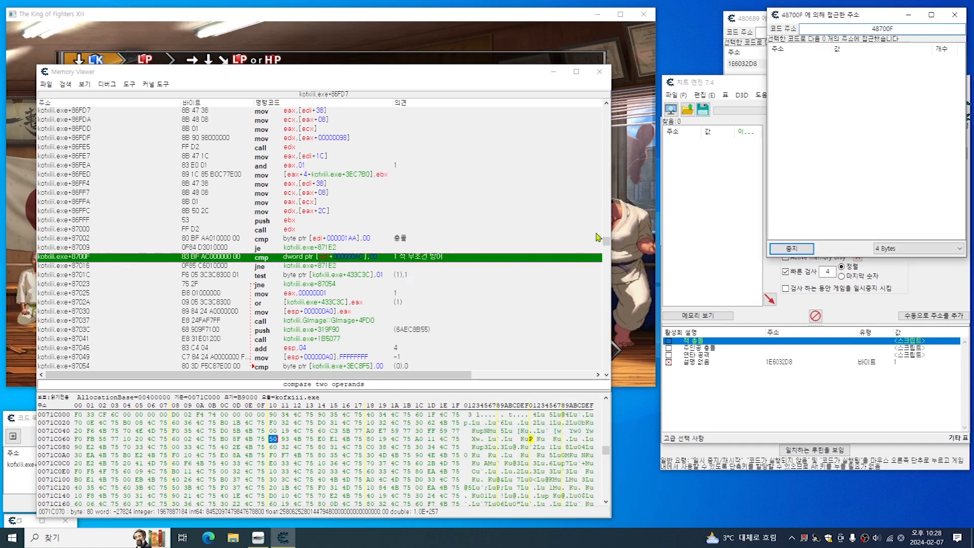
# Attack the opponent repeatedly in the game to log the addresses accessed by the instruction at 48700F.
pyautogui.click(530, 49)
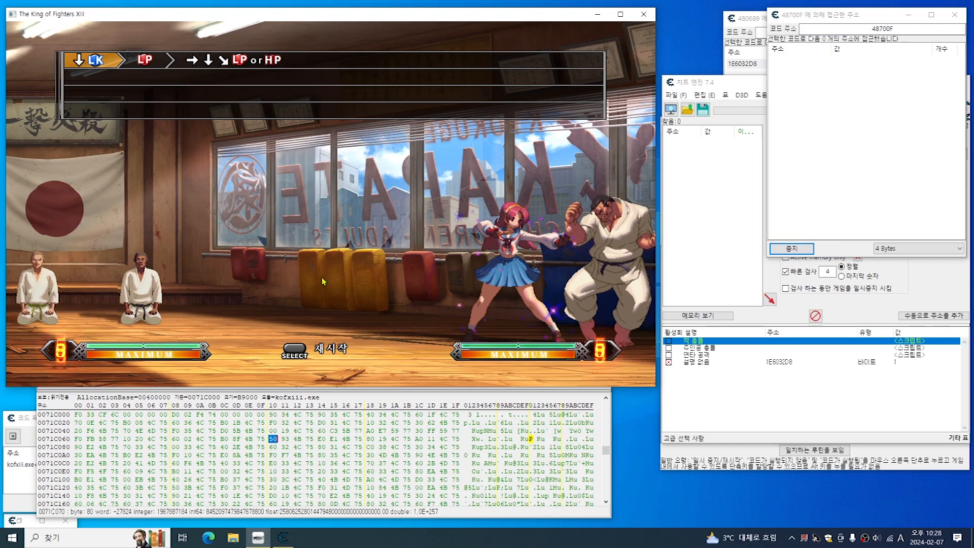
pyautogui.press('Right')
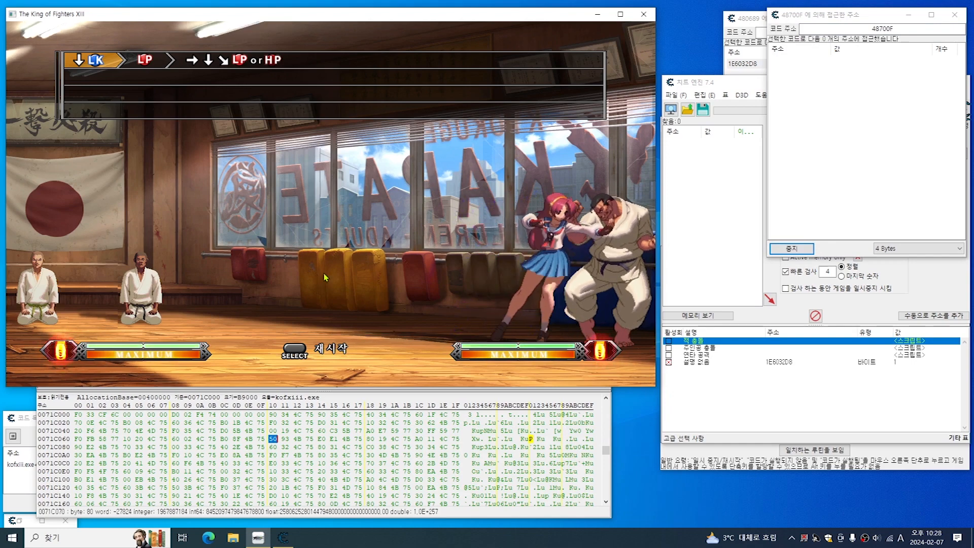
pyautogui.press('a')
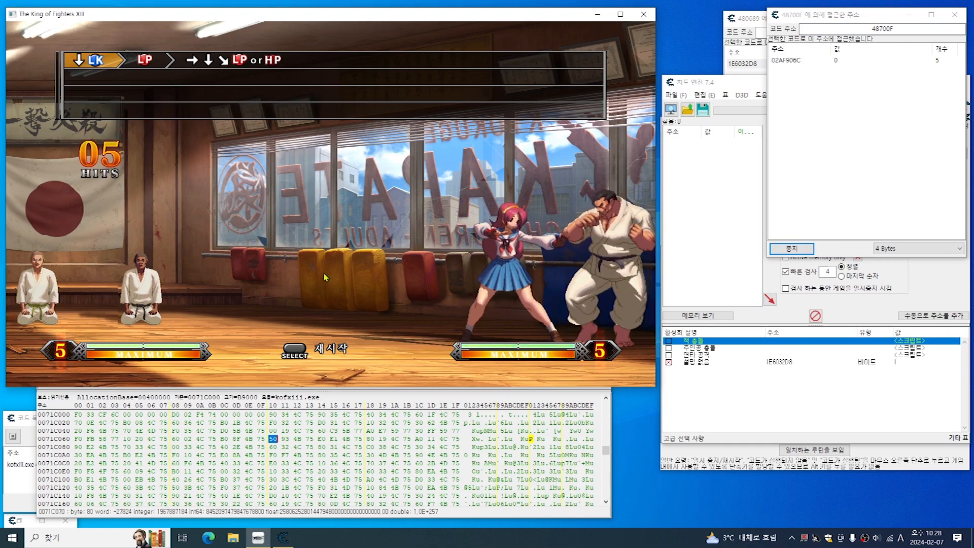
pyautogui.press('a')
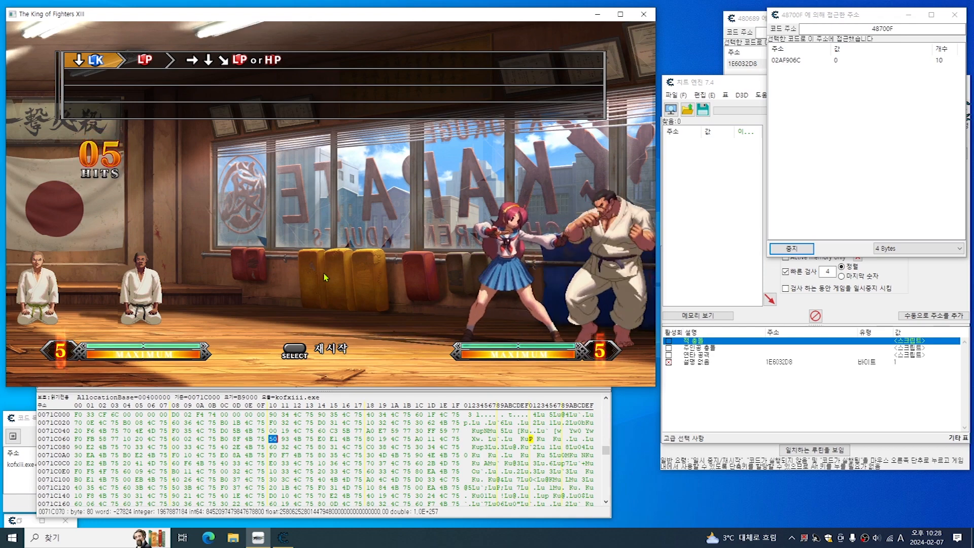
pyautogui.press('a')
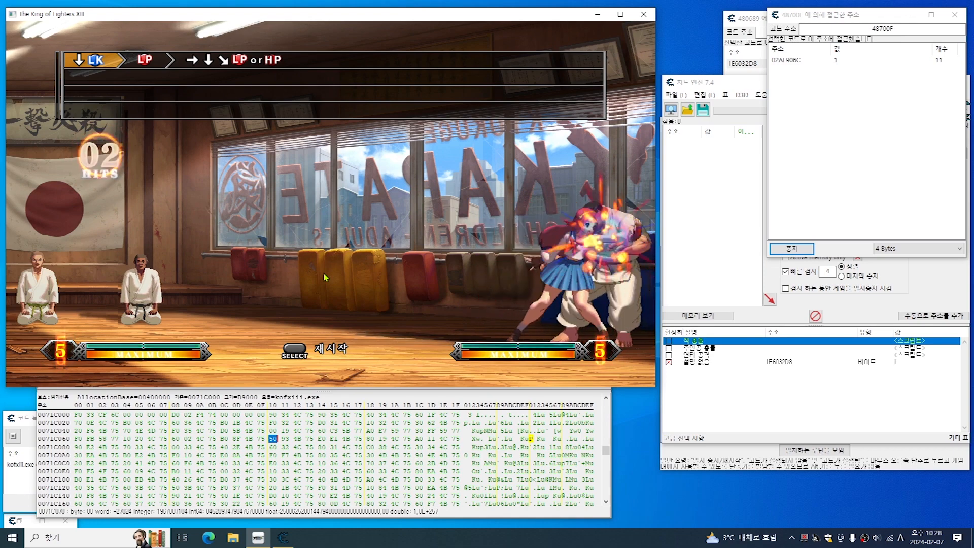
pyautogui.press('a')
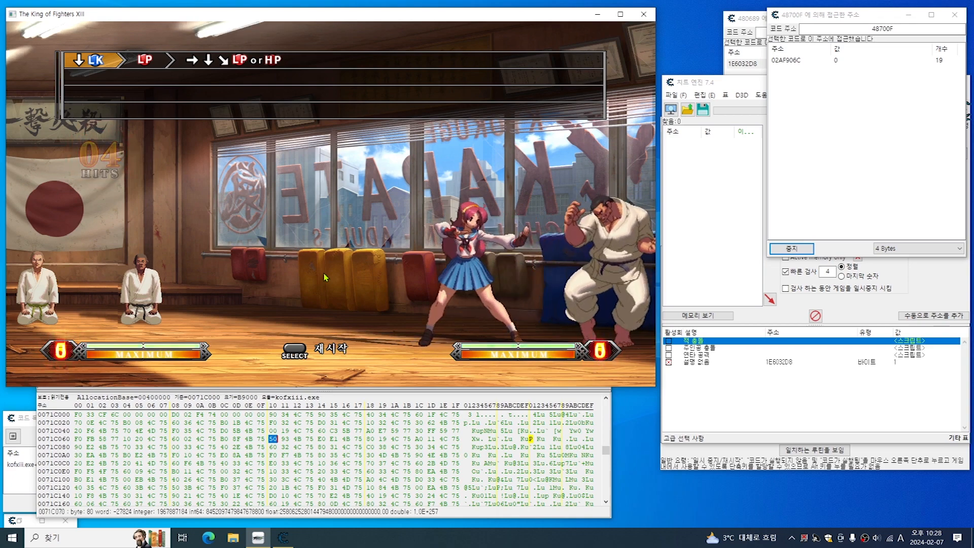
pyautogui.press('Right')
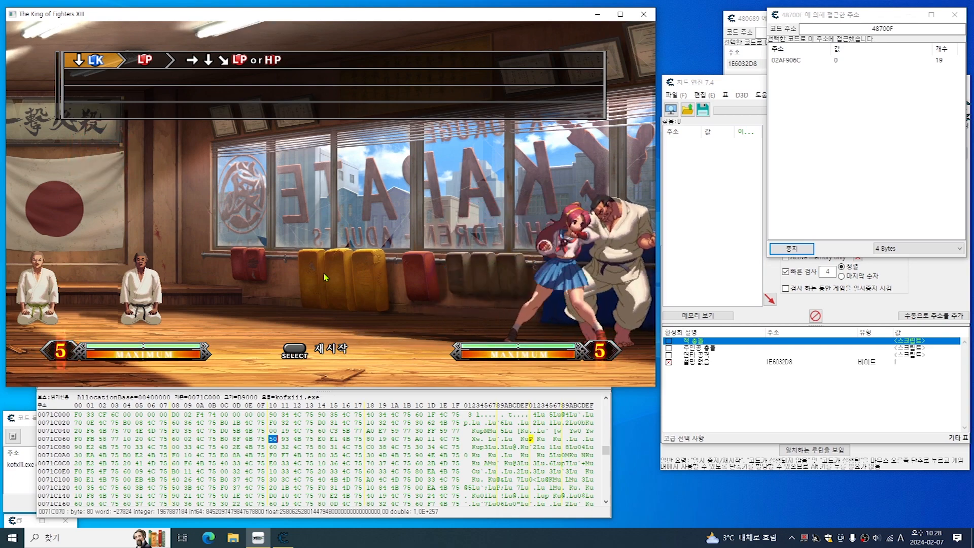
pyautogui.press('a')
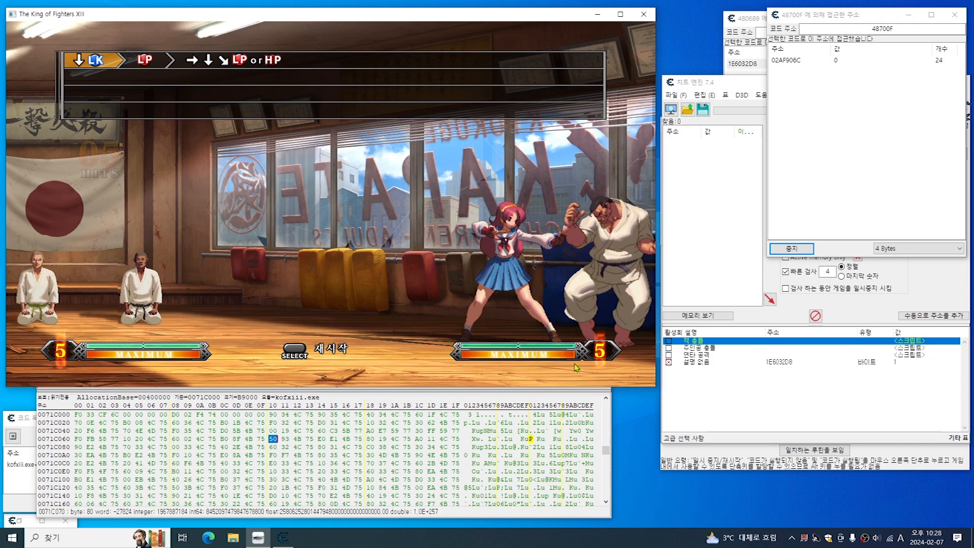
# Unfreeze the 1E6032D8 entry in the address list and test attacks on the opponent in the game.
pyautogui.click(787, 363)
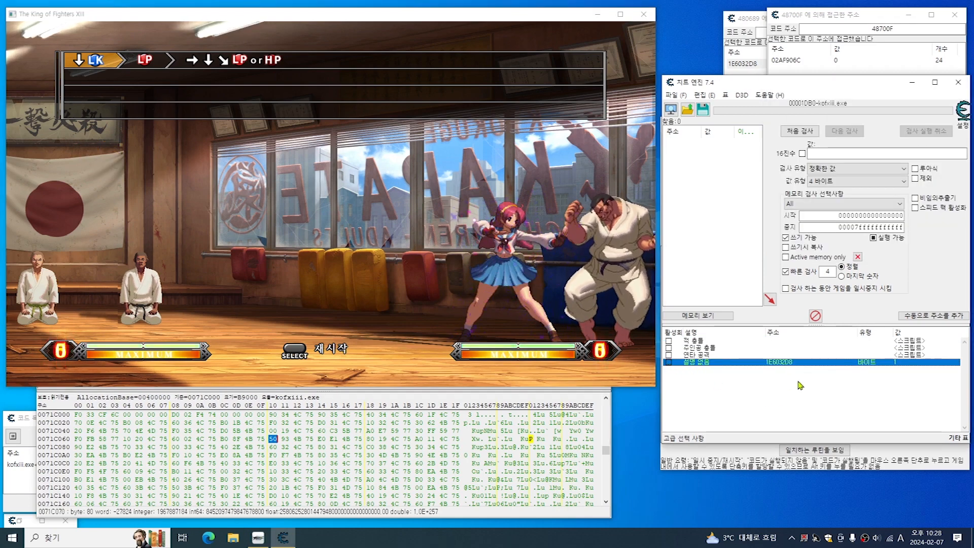
pyautogui.click(647, 272)
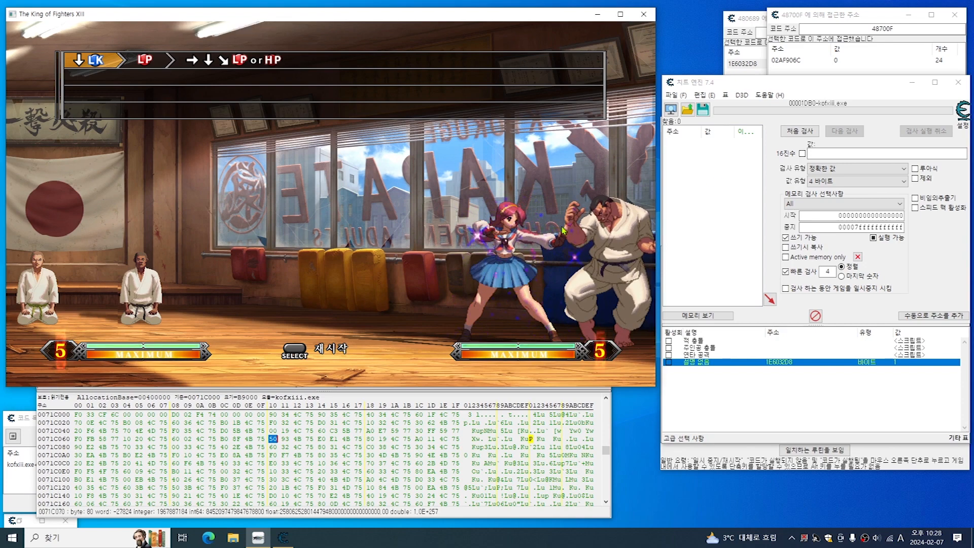
pyautogui.press('Right')
pyautogui.press('a')
pyautogui.press('a')
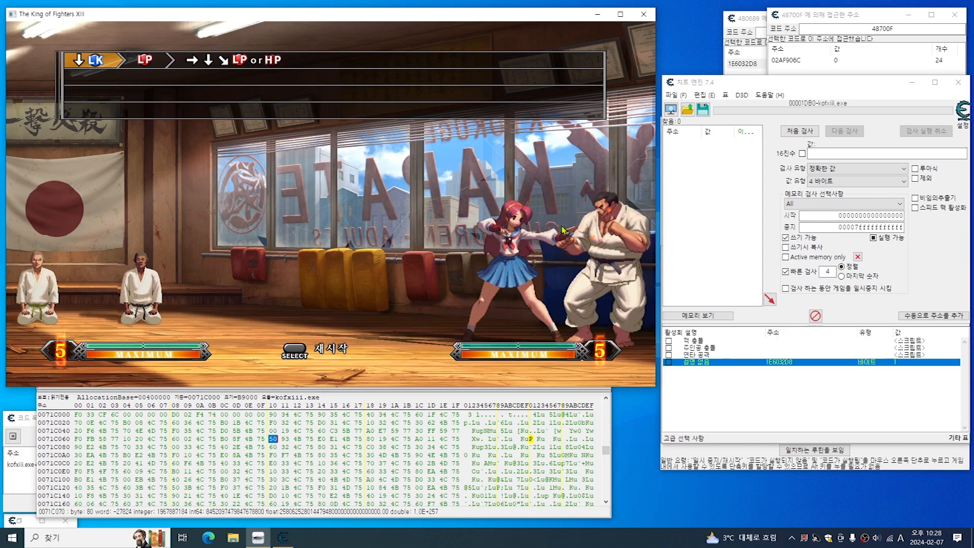
pyautogui.press('a')
pyautogui.press('a')
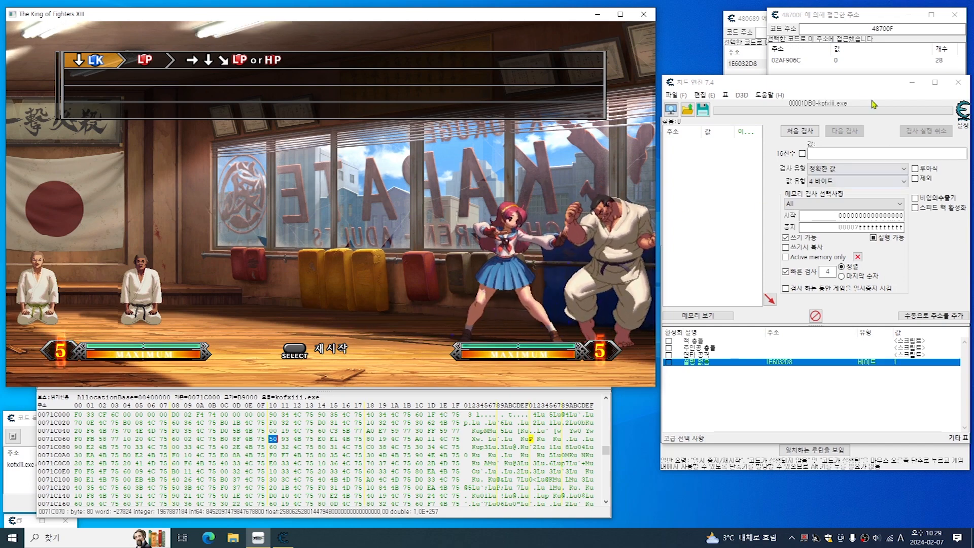
# Add the accessed address 02AF906C from the 48700F log to the address list.
pyautogui.click(855, 20)
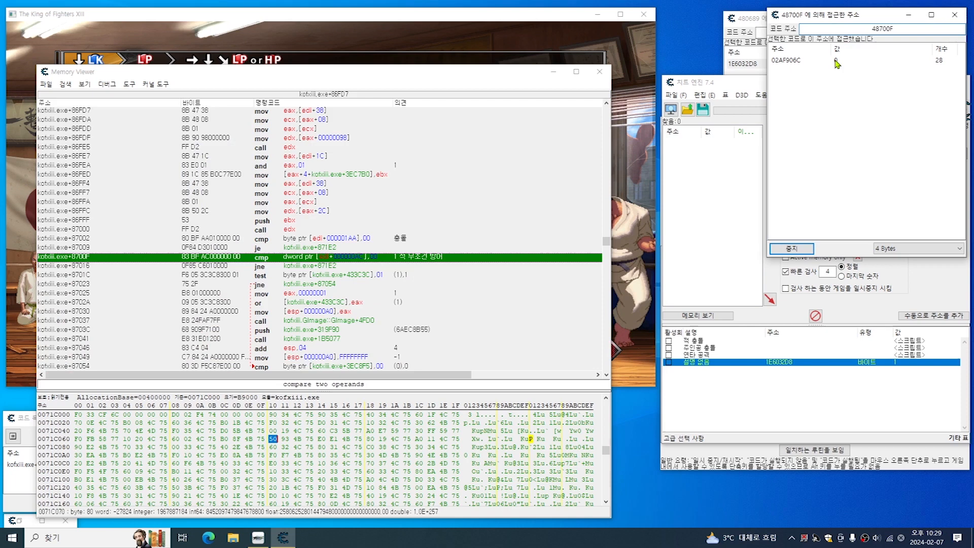
pyautogui.click(838, 61)
pyautogui.doubleClick(840, 62)
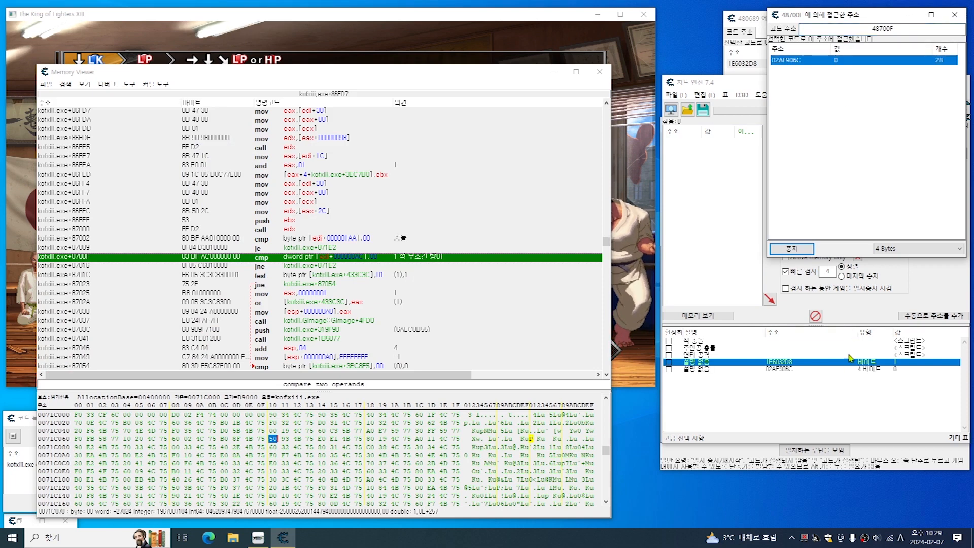
# Freeze the 02AF906C entry and set its value to 1.
pyautogui.click(670, 370)
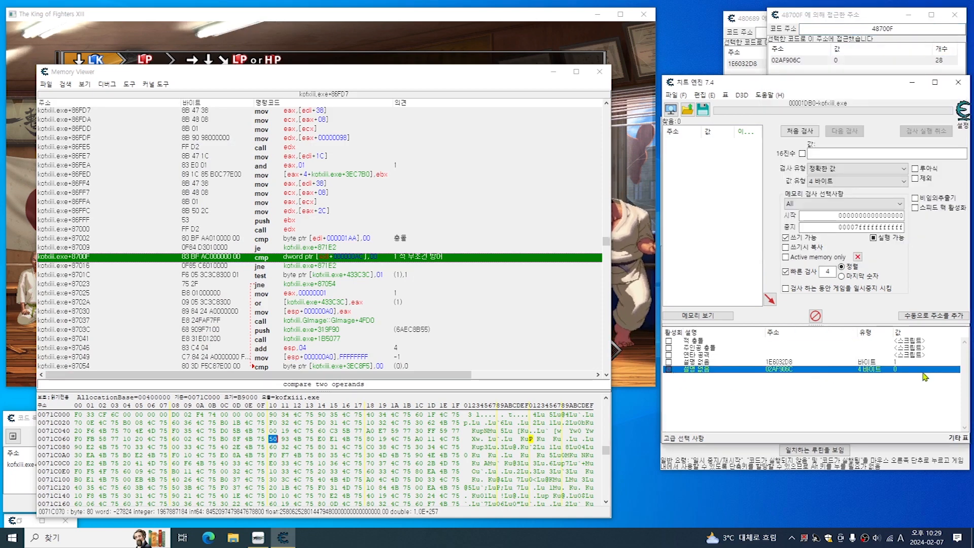
pyautogui.doubleClick(896, 370)
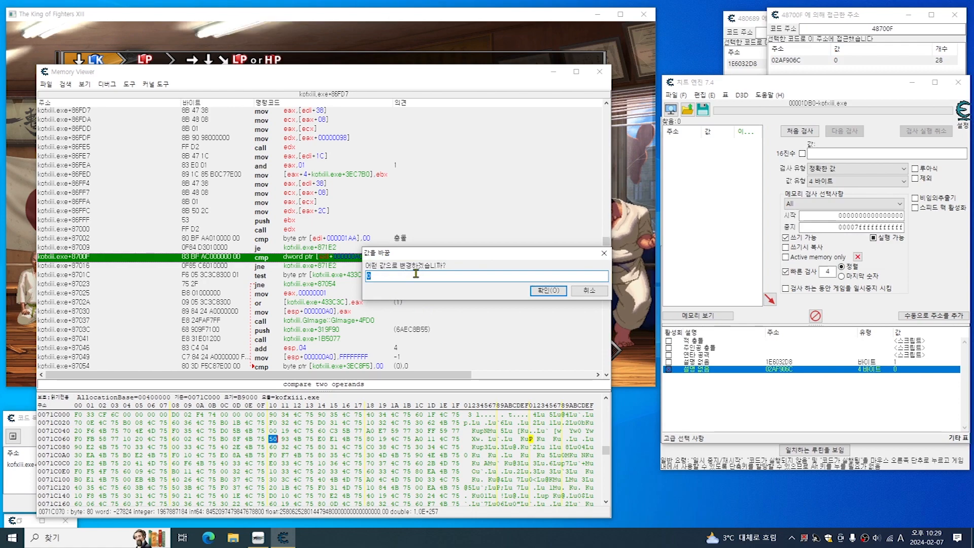
pyautogui.click(543, 290)
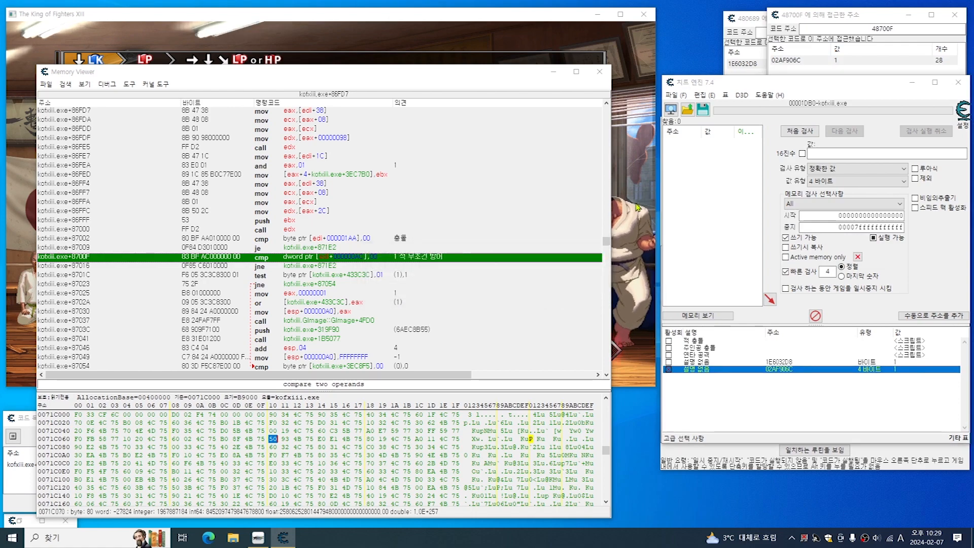
# Test the value 1 at 02AF906C by repeatedly approaching and attacking the opponent in the game.
pyautogui.click(417, 199)
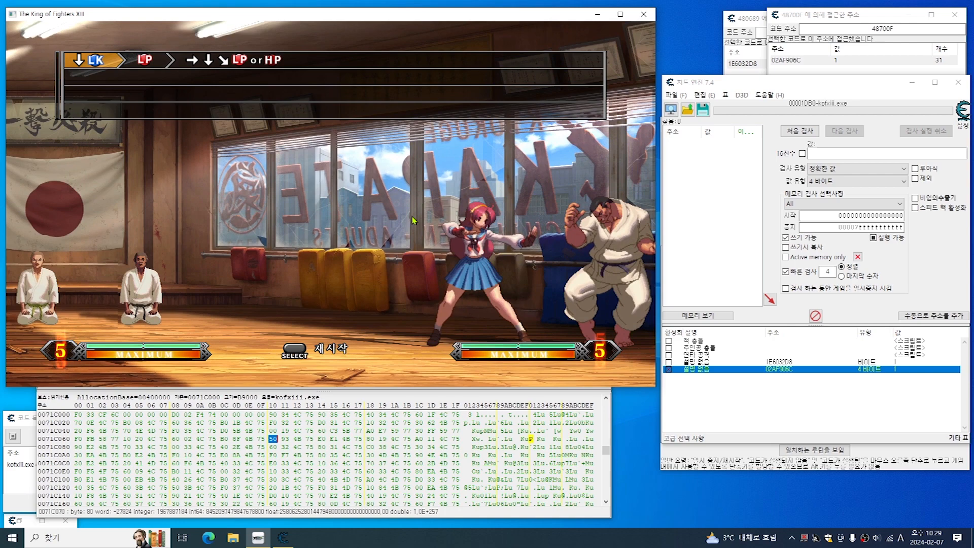
pyautogui.press('Up')
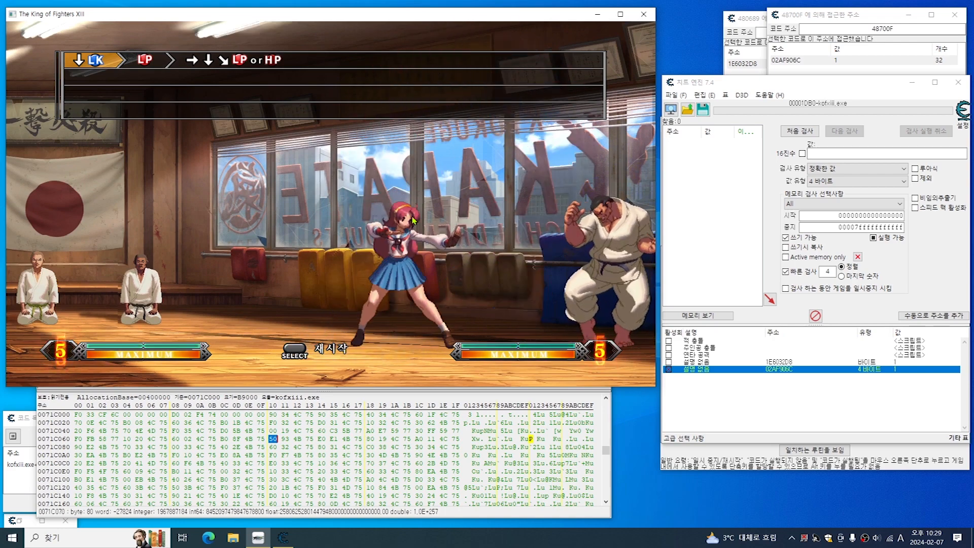
pyautogui.press('x')
pyautogui.press('Right')
pyautogui.press('x')
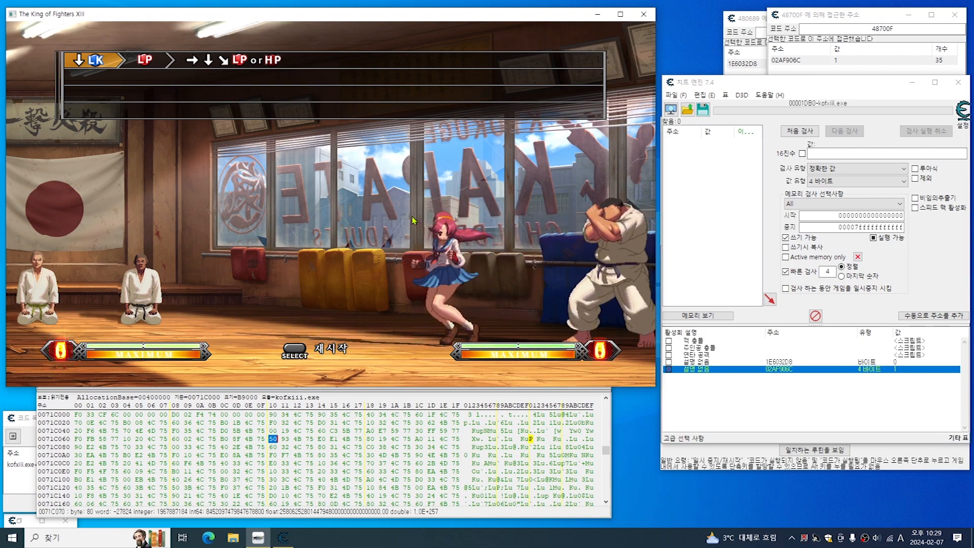
pyautogui.press('x')
pyautogui.press('Right')
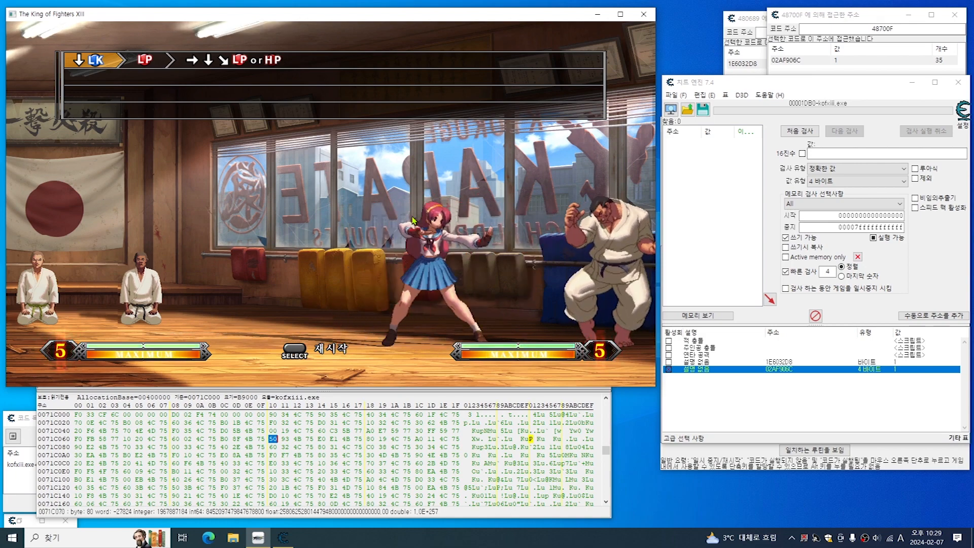
pyautogui.press('Right')
pyautogui.press('x')
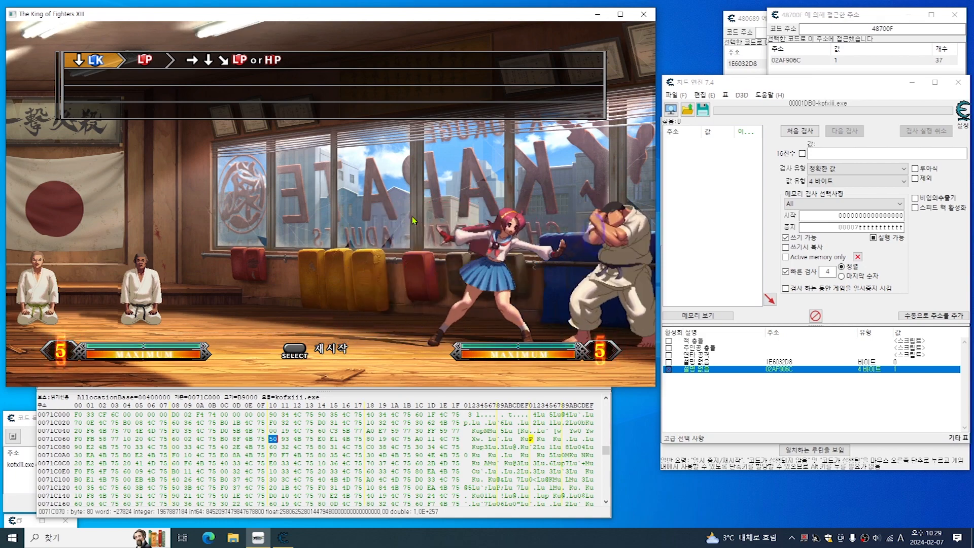
pyautogui.press('Right')
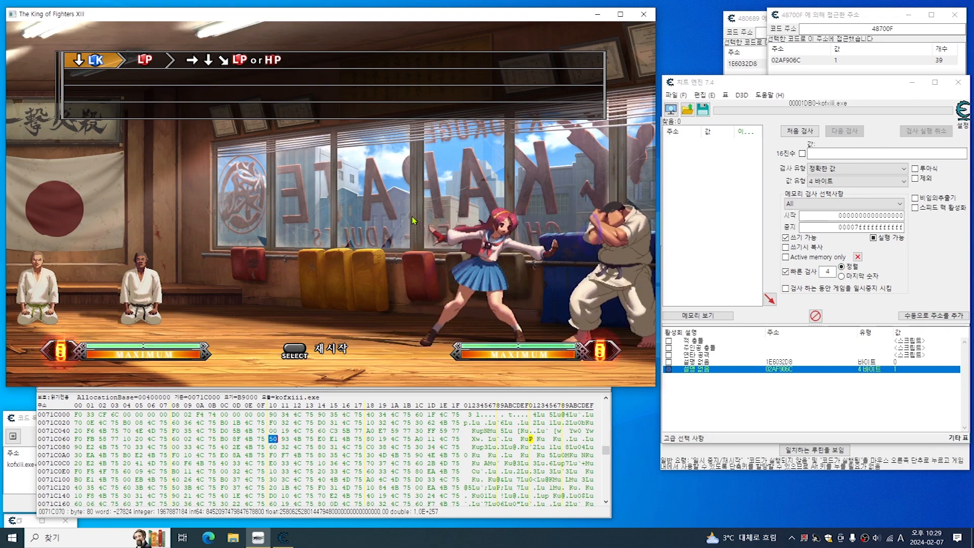
pyautogui.press('x')
pyautogui.press('Right')
pyautogui.press('x')
pyautogui.press('Right')
pyautogui.press('x')
pyautogui.press('Right')
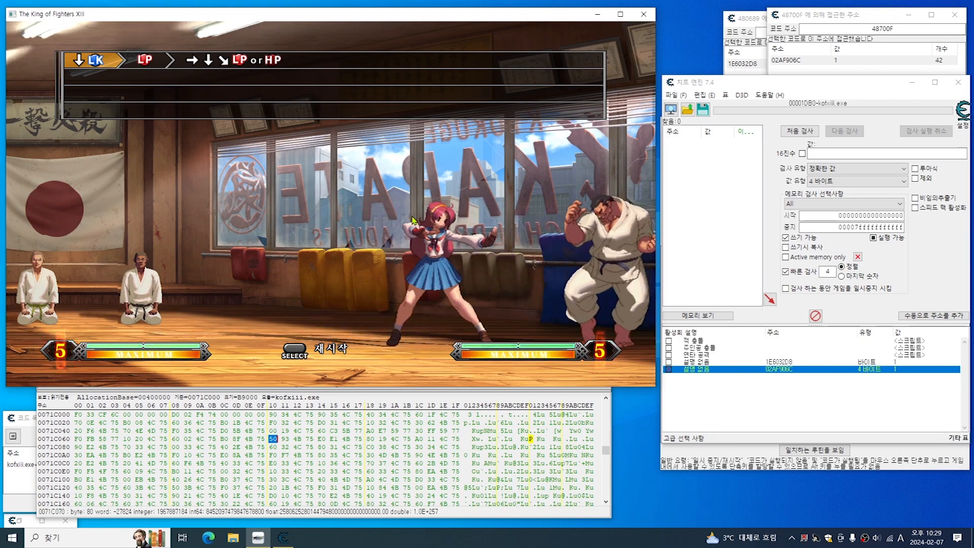
# Set the value of 02AF906C to 0 and test attacks on the opponent in the game.
pyautogui.doubleClick(896, 369)
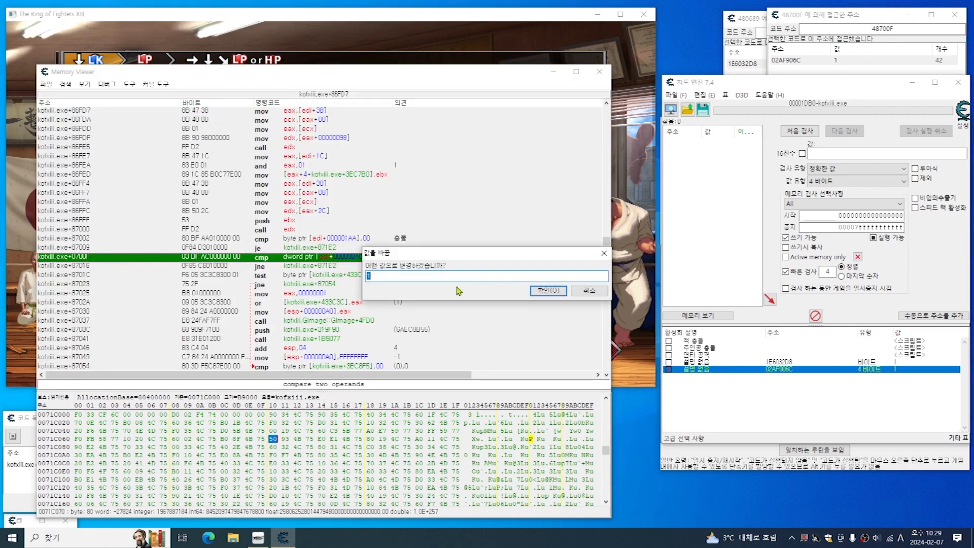
pyautogui.click(548, 291)
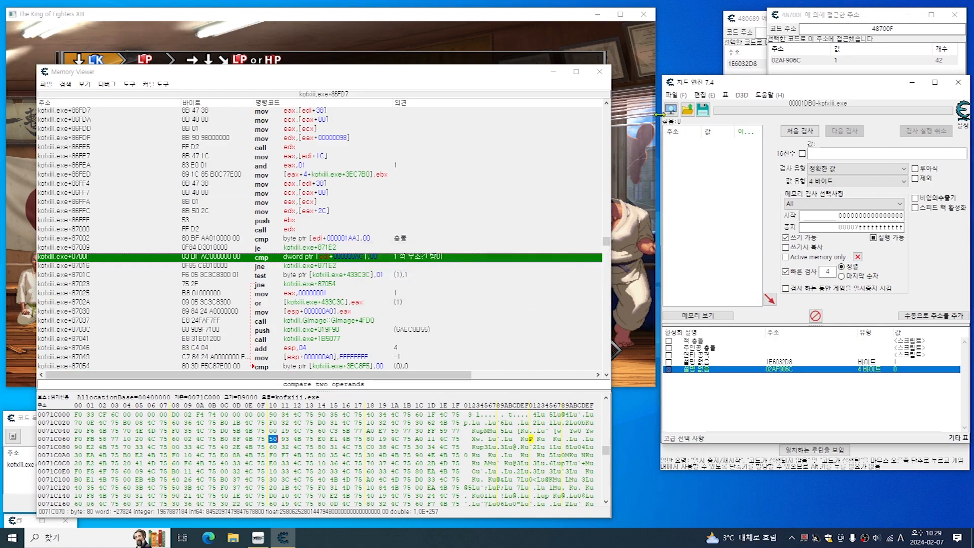
pyautogui.click(621, 148)
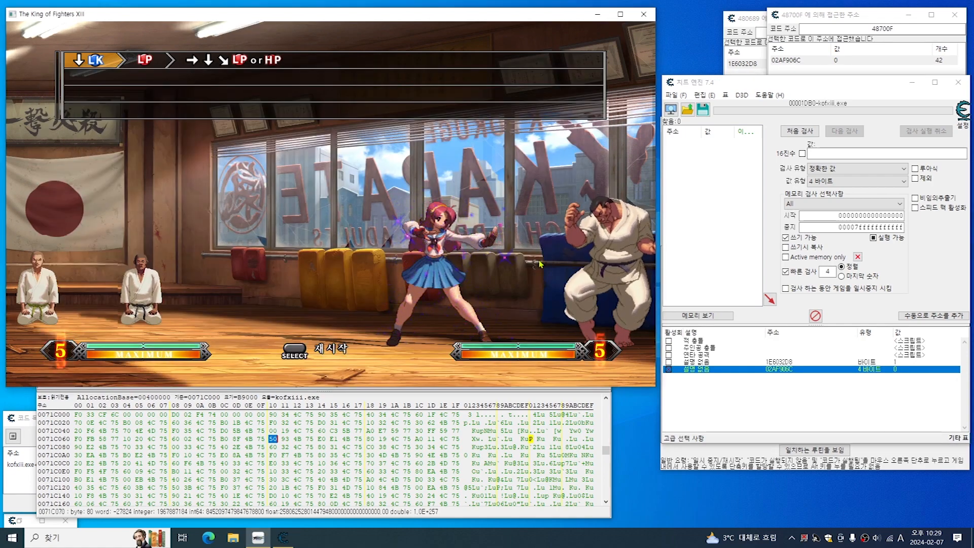
pyautogui.press('Right')
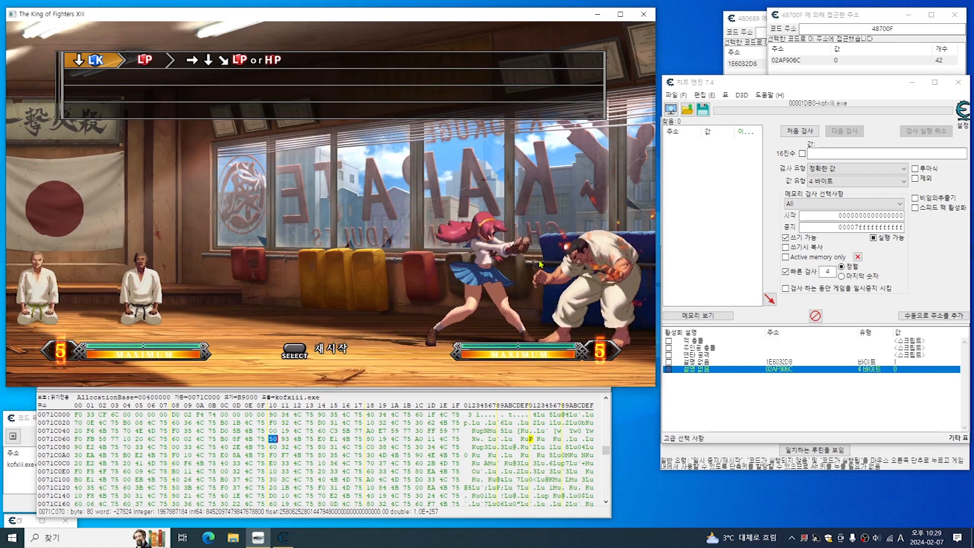
pyautogui.press('a')
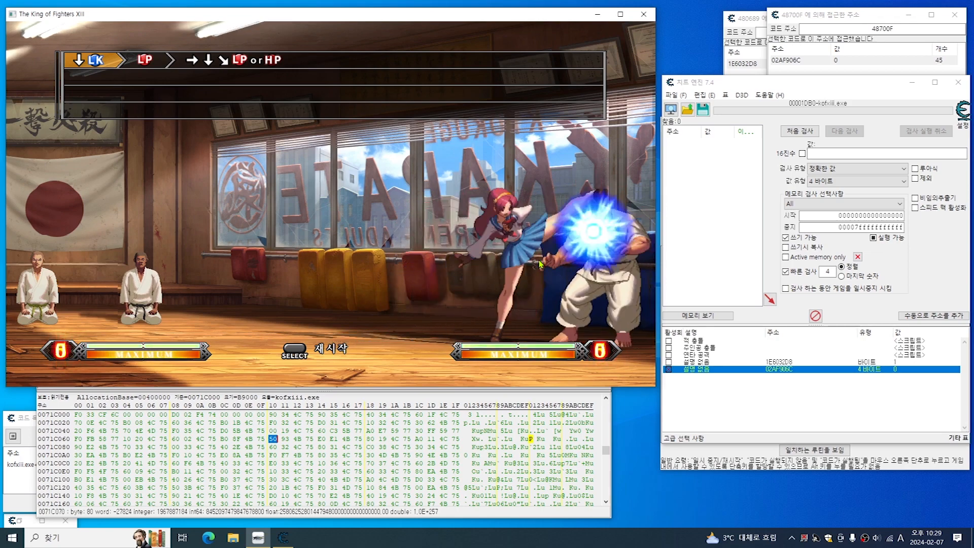
pyautogui.press('a')
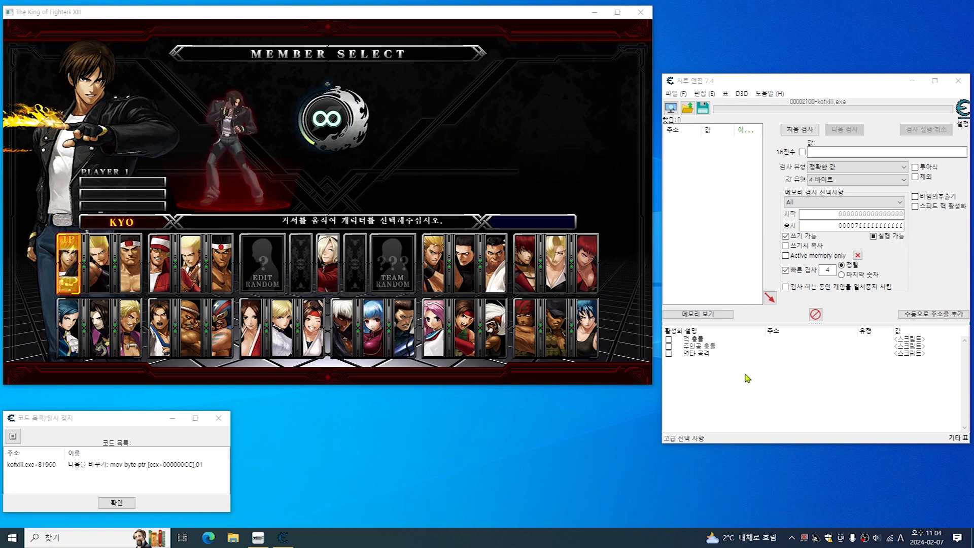
# Open the 연타 공격 script and copy its injection-point address kofxiii.AK::MemoryMgr::SetMonitoring+B5A9.
pyautogui.click(917, 353)
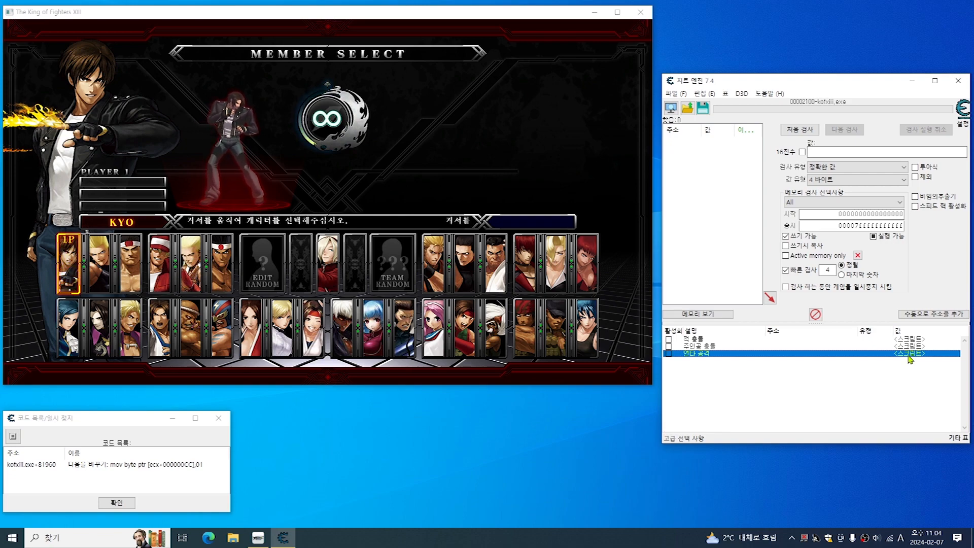
pyautogui.doubleClick(909, 354)
pyautogui.scroll(-7, 494, 277)
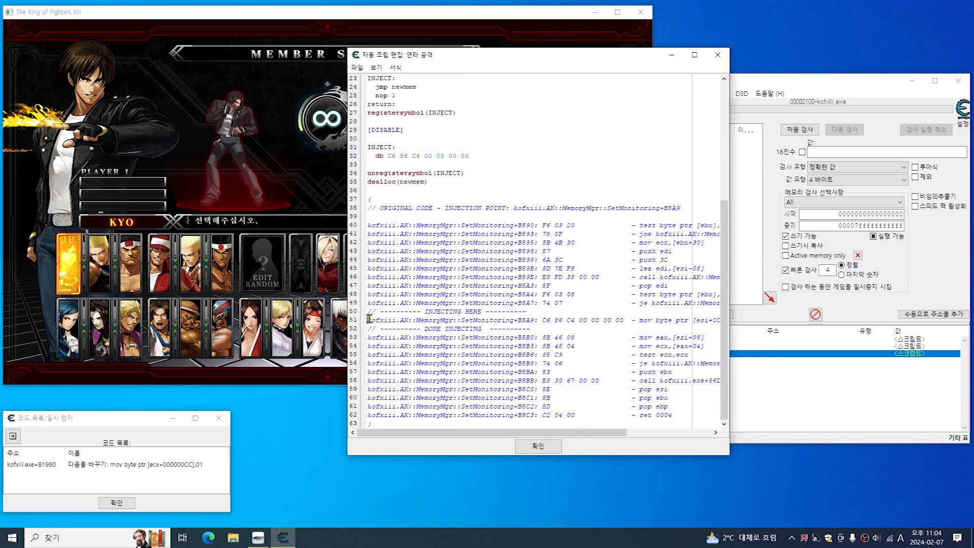
pyautogui.rightClick(526, 320)
pyautogui.click(548, 338)
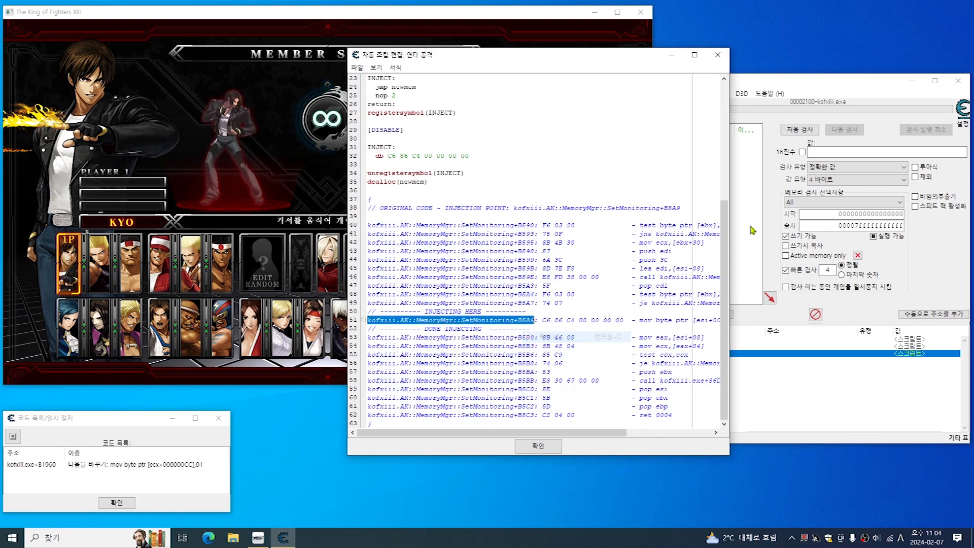
pyautogui.click(716, 56)
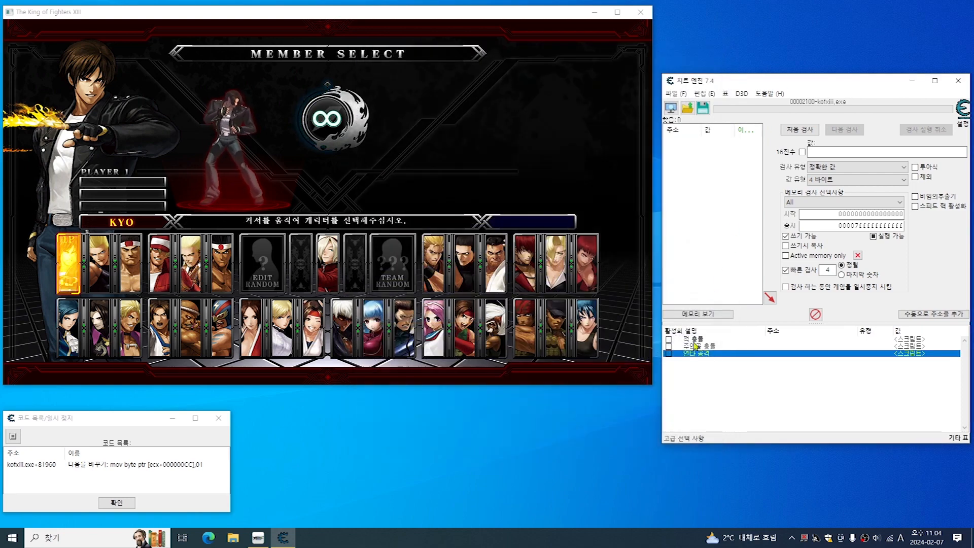
# Jump to the copied 연타 공격 injection address kofxiii.AK::MemoryMgr::SetMonitoring+B5A9 in the Memory Viewer disassembly.
pyautogui.click(712, 314)
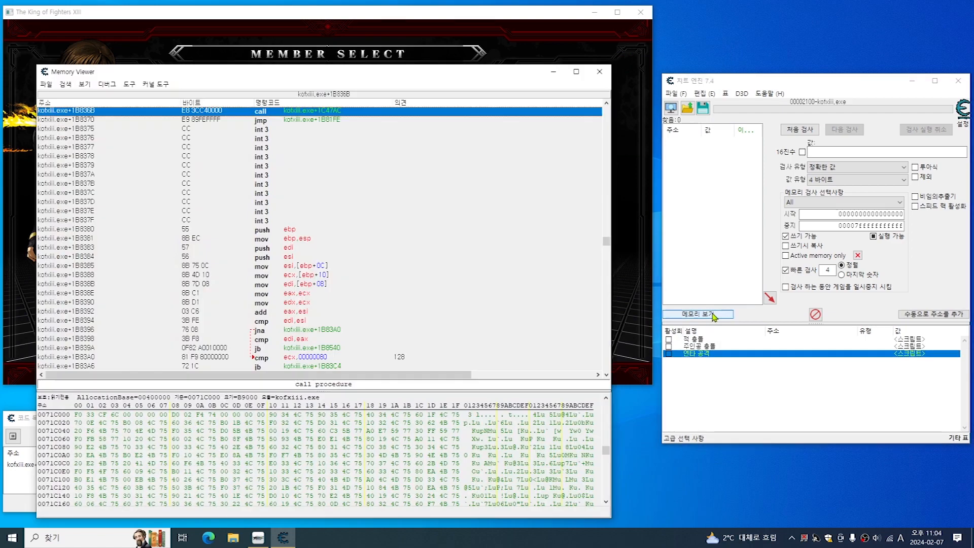
pyautogui.rightClick(339, 115)
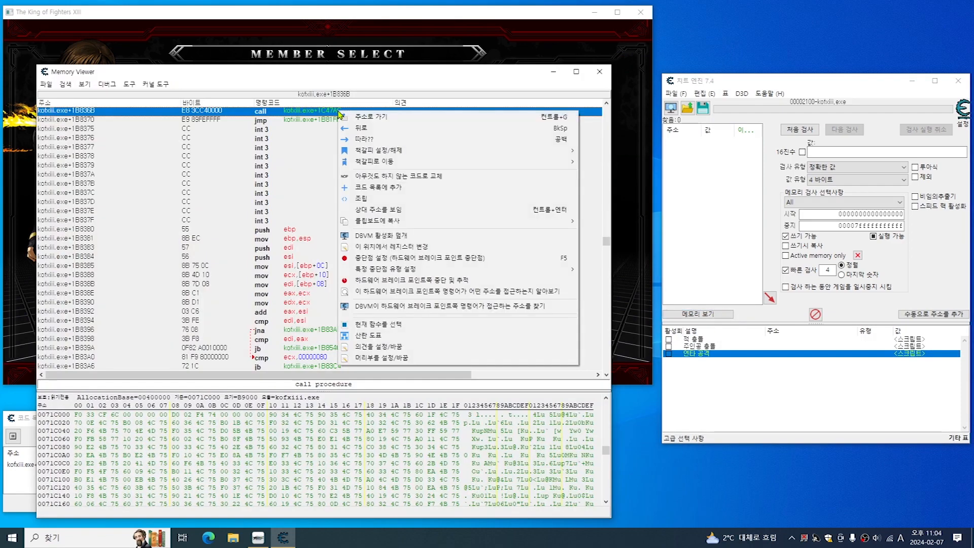
pyautogui.click(402, 118)
pyautogui.rightClick(278, 293)
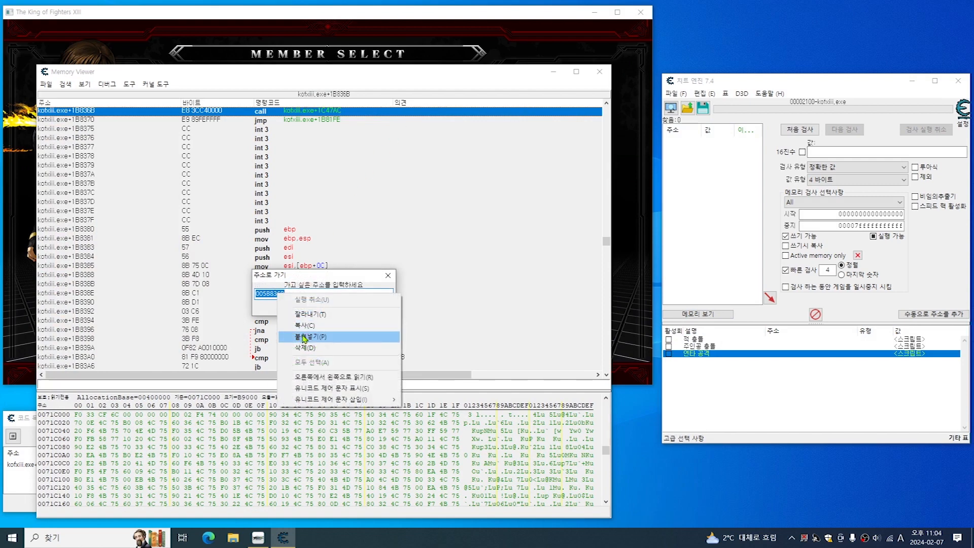
pyautogui.click(313, 336)
pyautogui.click(304, 307)
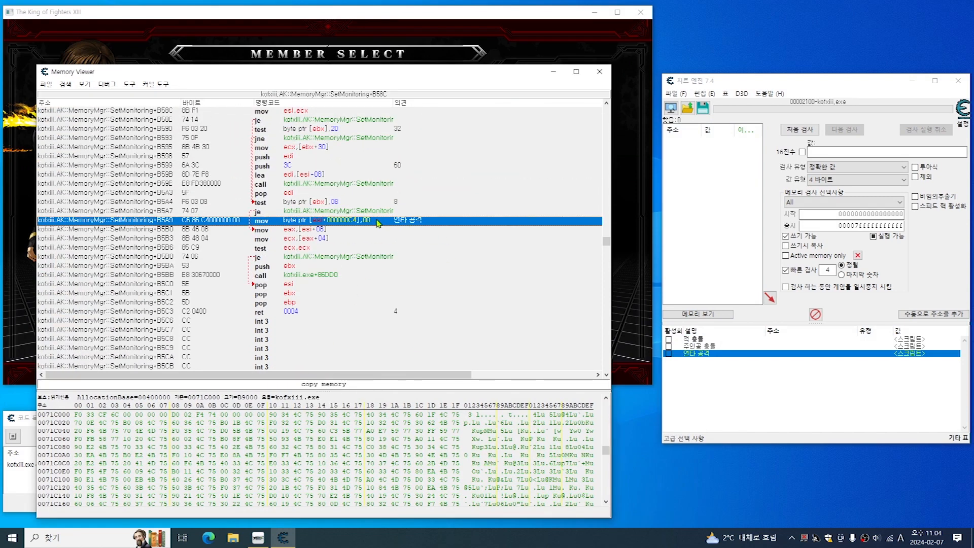
# Start logging the addresses accessed by the SetMonitoring+B5A9 instruction, attach the debugger, and minimise the Memory Viewer.
pyautogui.rightClick(386, 223)
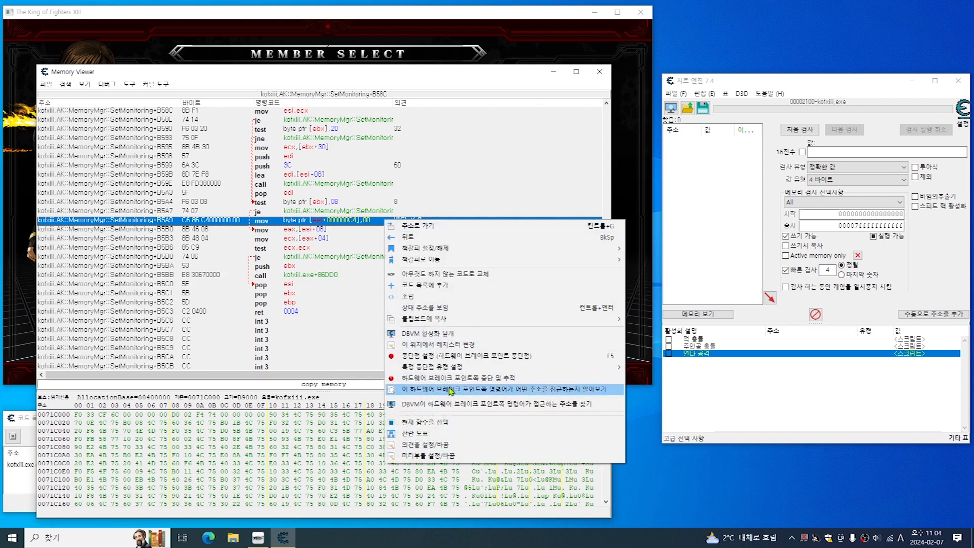
pyautogui.click(500, 389)
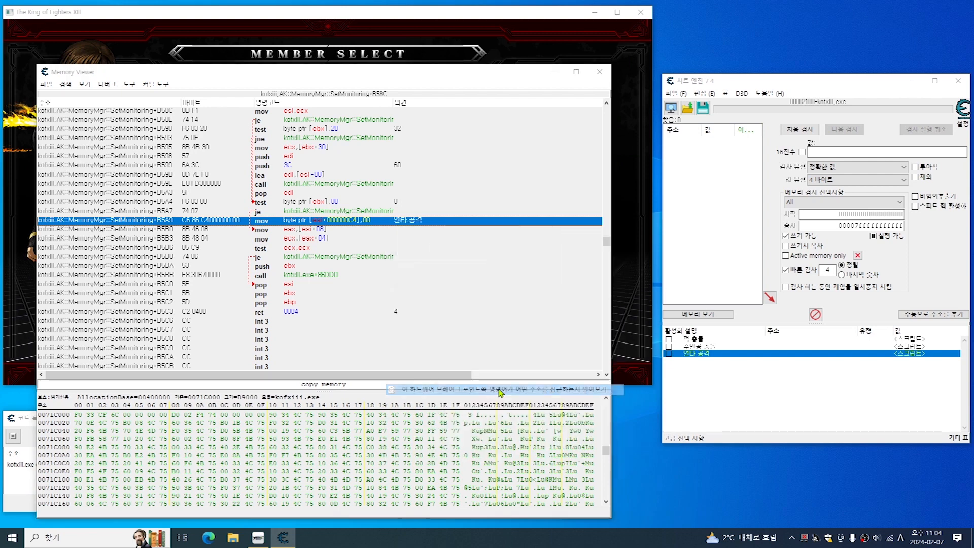
pyautogui.click(506, 272)
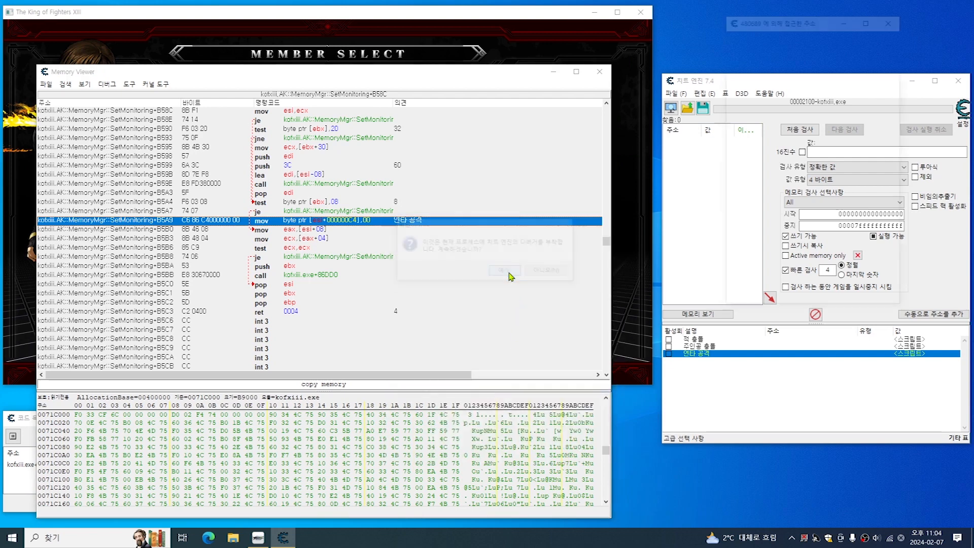
pyautogui.click(556, 71)
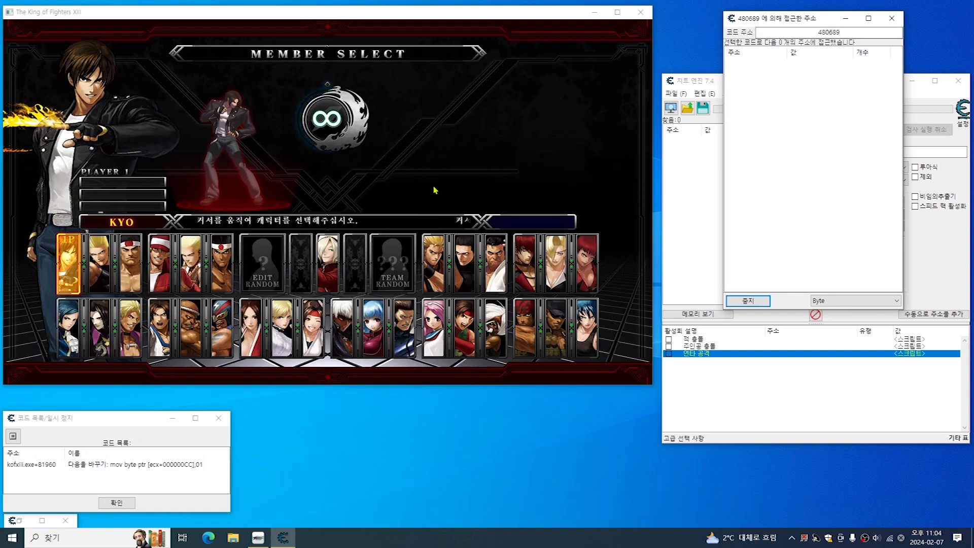
# Select Leona for Player 1 with colour 01 and the Lv3 NORMAL setting on the game's member select screen.
pyautogui.click(410, 180)
pyautogui.press('Down')
pyautogui.press('Right')
pyautogui.press('Right')
pyautogui.press('Right')
pyautogui.press('Right')
pyautogui.press('Right')
pyautogui.press('Right')
pyautogui.press('Right')
pyautogui.press('Right')
pyautogui.press('Right')
pyautogui.press('Right')
pyautogui.press('Right')
pyautogui.press('Right')
pyautogui.press('Right')
pyautogui.press('Right')
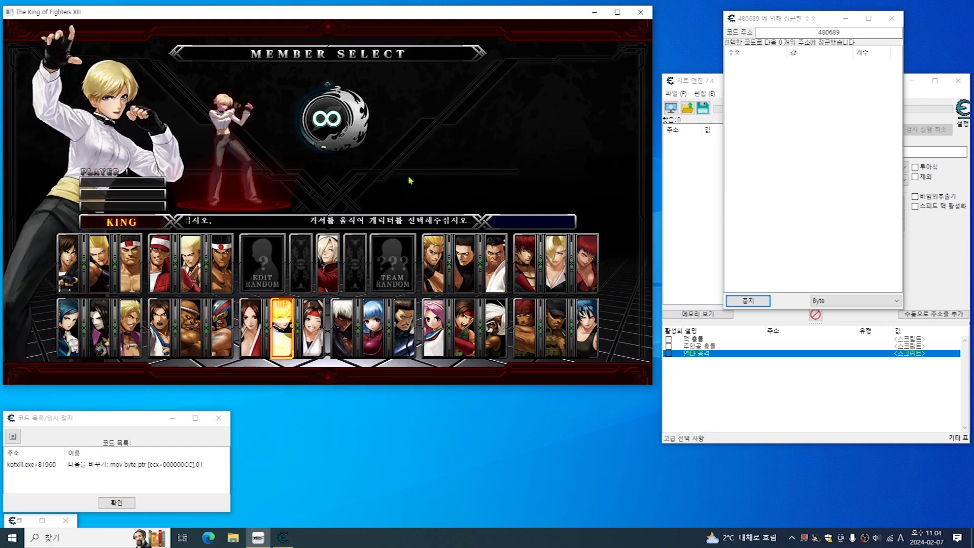
pyautogui.press('Right')
pyautogui.press('Right')
pyautogui.press('Right')
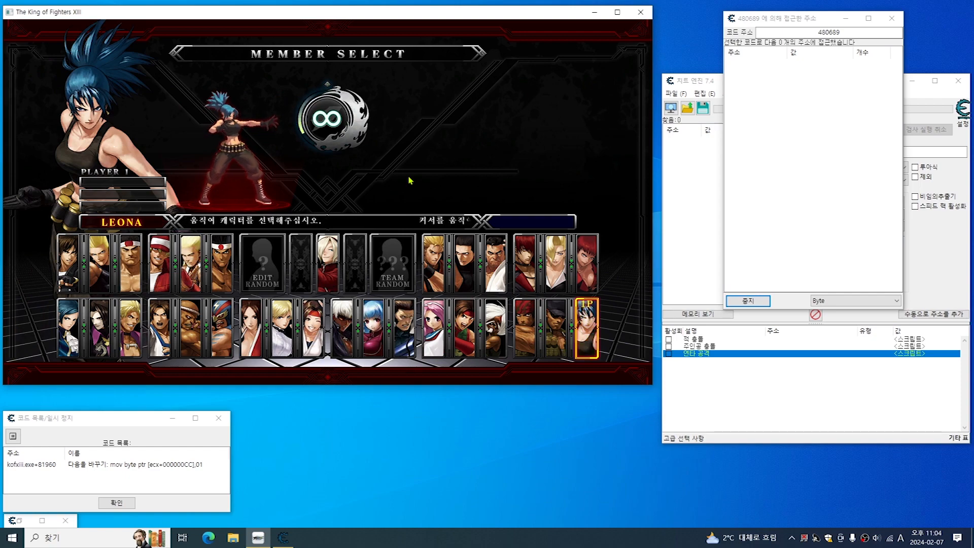
pyautogui.press('Return')
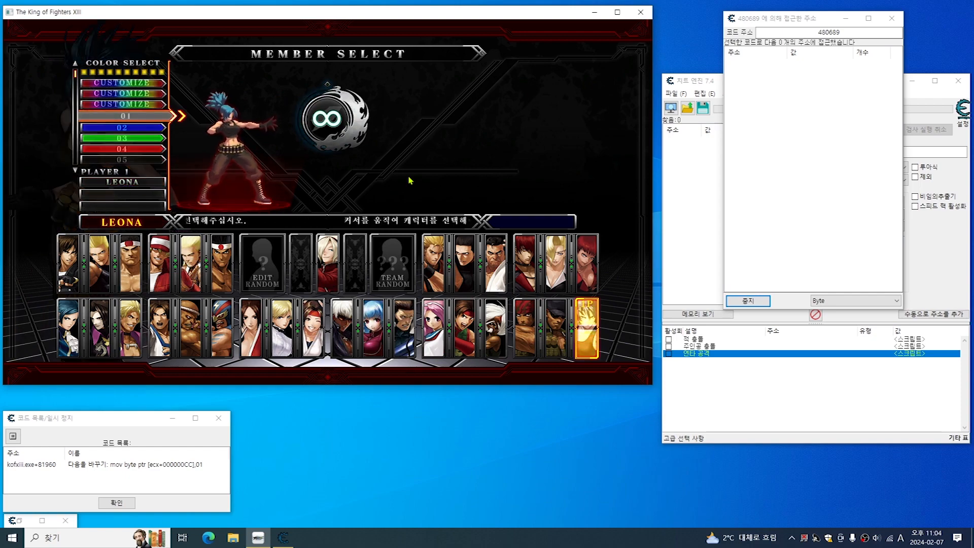
pyautogui.press('Return')
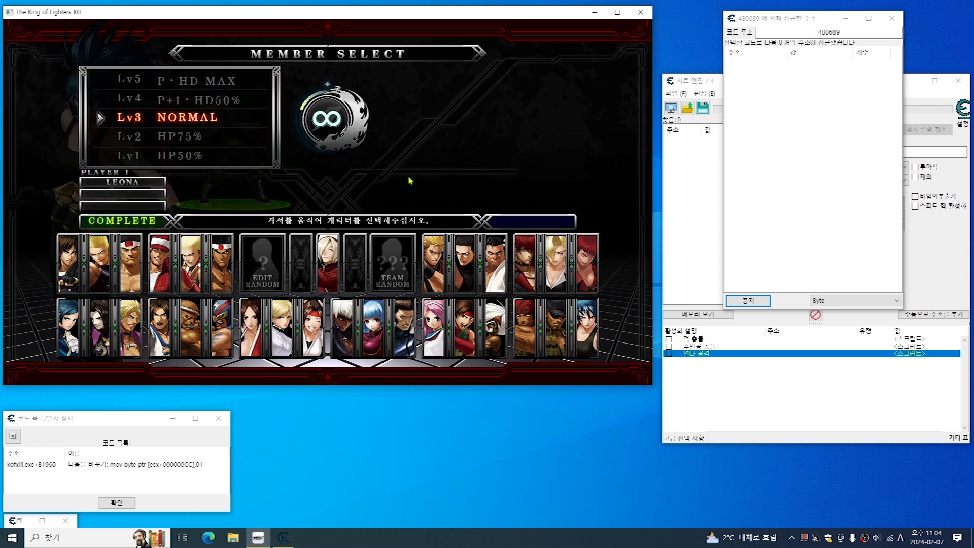
pyautogui.press('Return')
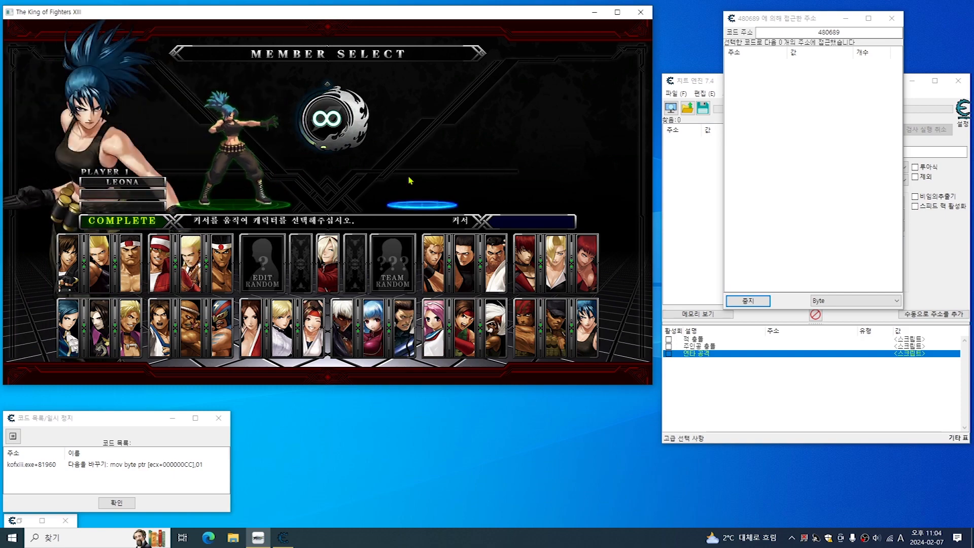
# Select Mai with colour 01 as the Player 2 opponent and accept her level setting.
pyautogui.press('Left')
pyautogui.press('Down')
pyautogui.press('Left')
pyautogui.press('Left')
pyautogui.press('Left')
pyautogui.press('Left')
pyautogui.press('Left')
pyautogui.press('Left')
pyautogui.press('Left')
pyautogui.press('Left')
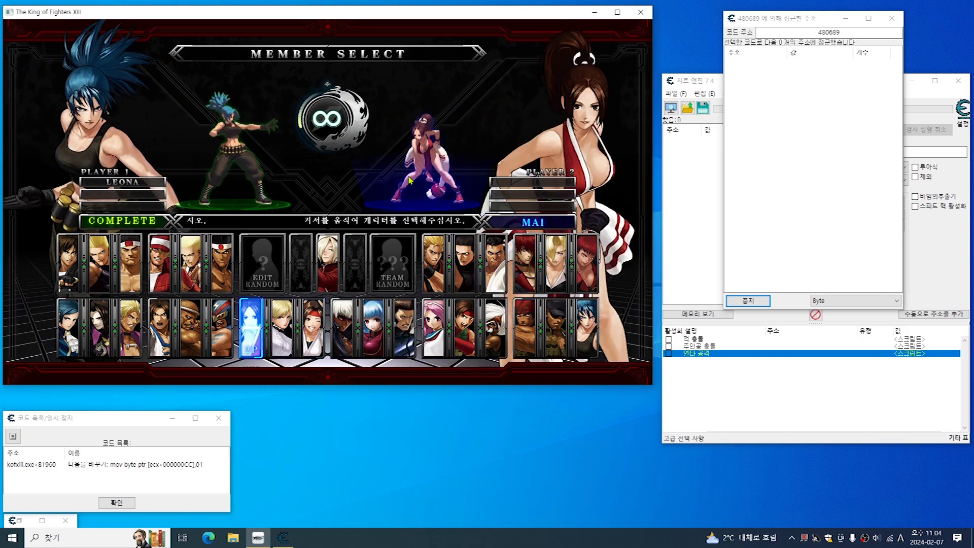
pyautogui.press('Return')
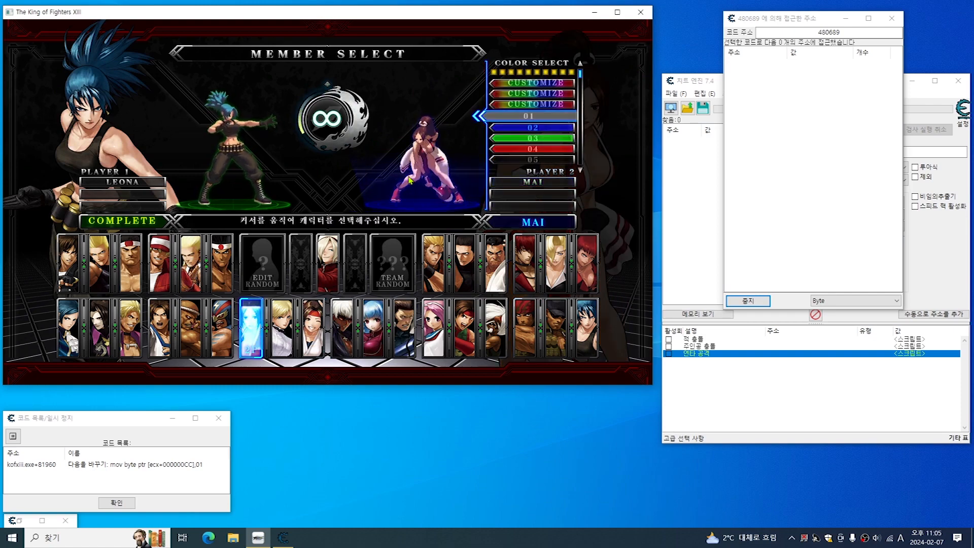
pyautogui.press('Return')
pyautogui.press('Return')
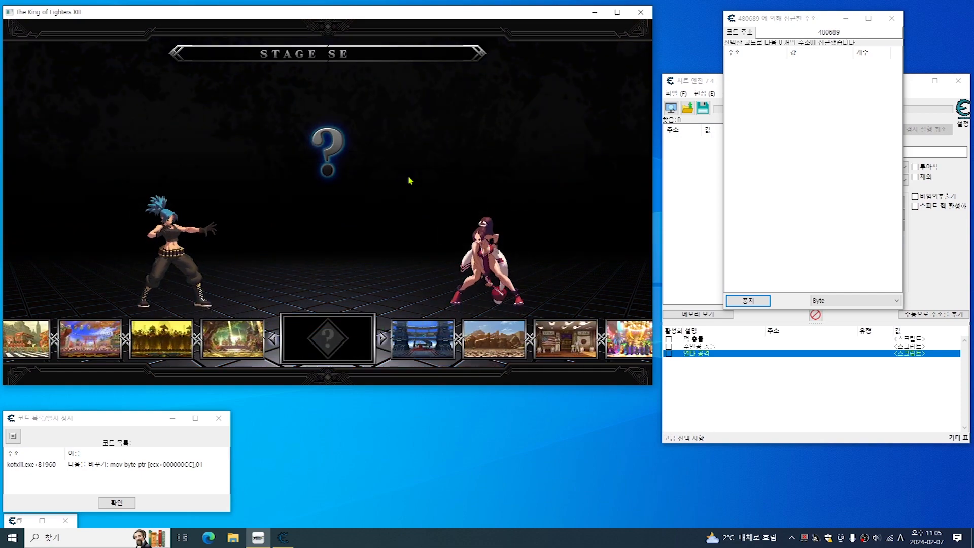
# Choose the dark back-alley stage with the abandoned car and start the match.
pyautogui.press('Left')
pyautogui.press('Left')
pyautogui.press('Right')
pyautogui.press('Right')
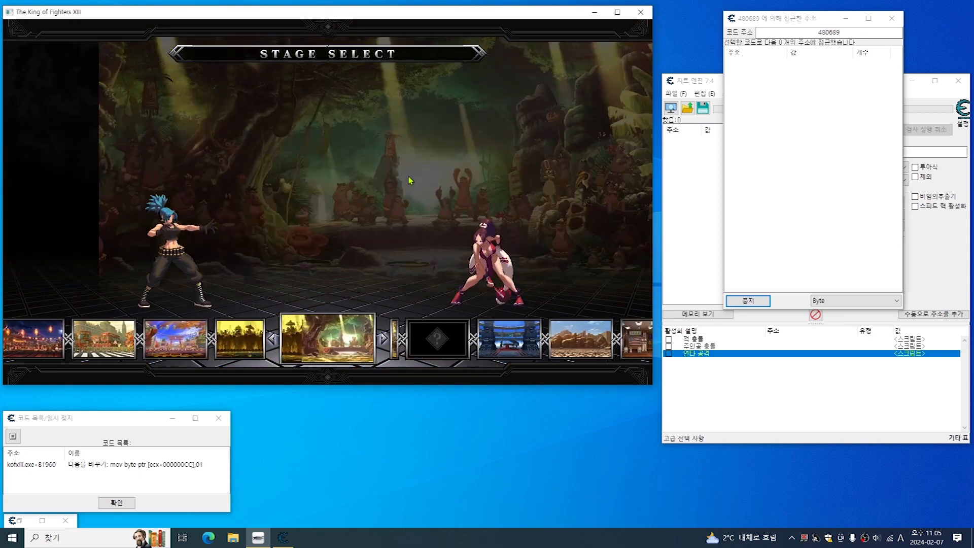
pyautogui.press('Right')
pyautogui.press('Right')
pyautogui.press('Right')
pyautogui.press('Right')
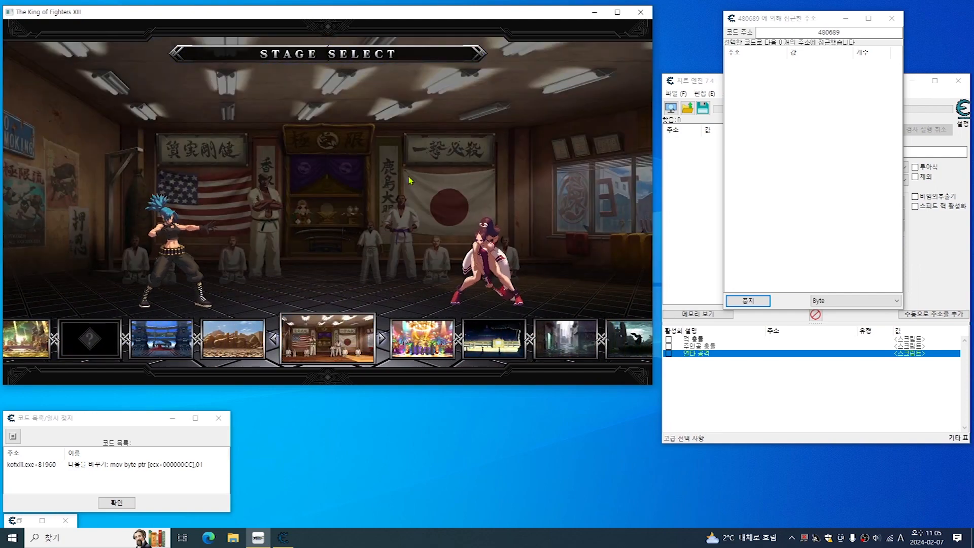
pyautogui.press('Right')
pyautogui.press('Right')
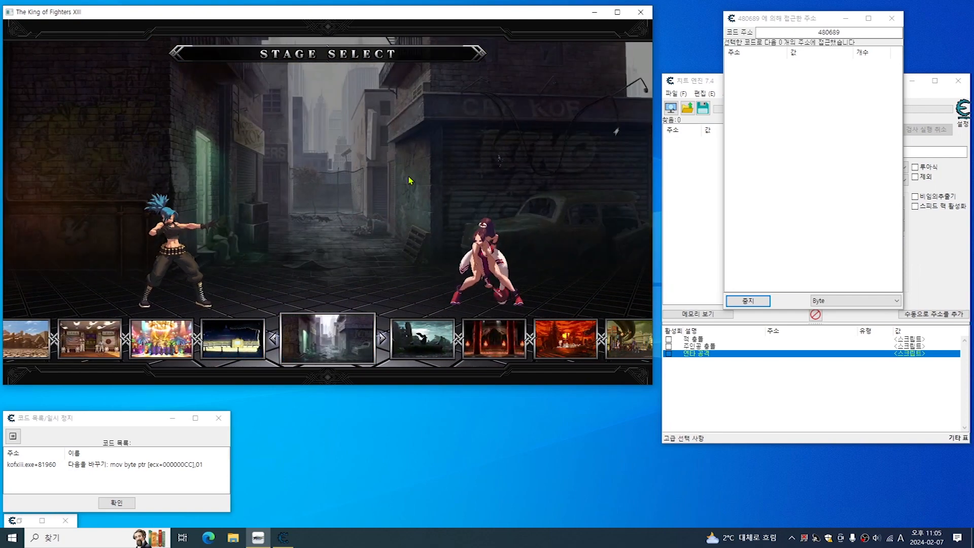
pyautogui.press('Return')
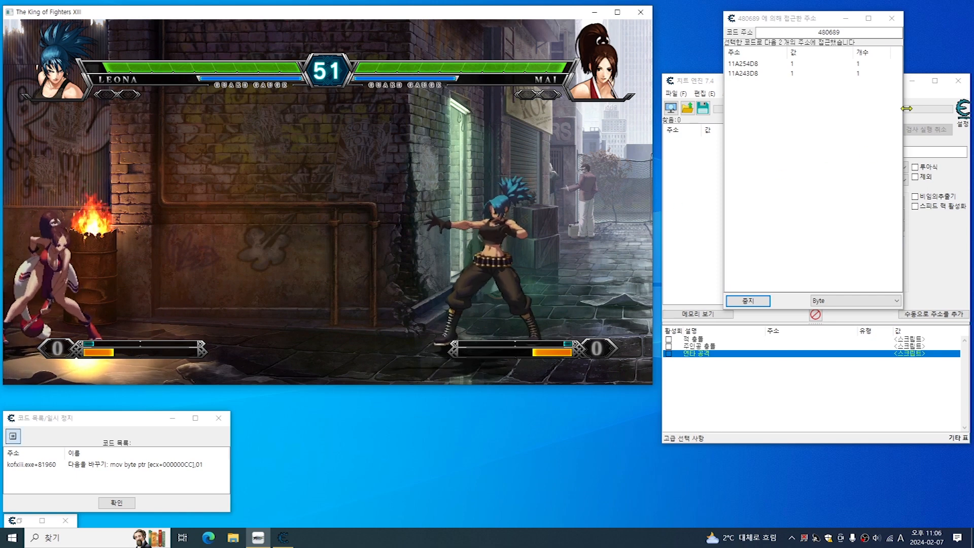
# Add the accessed address 11A243D8 to the address list as a byte entry and resume the paused game.
pyautogui.click(799, 65)
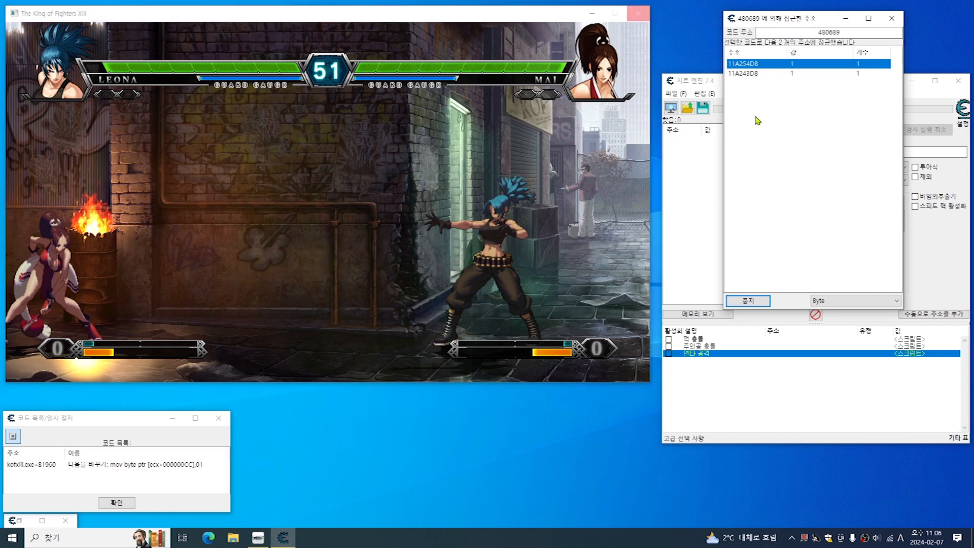
pyautogui.click(787, 75)
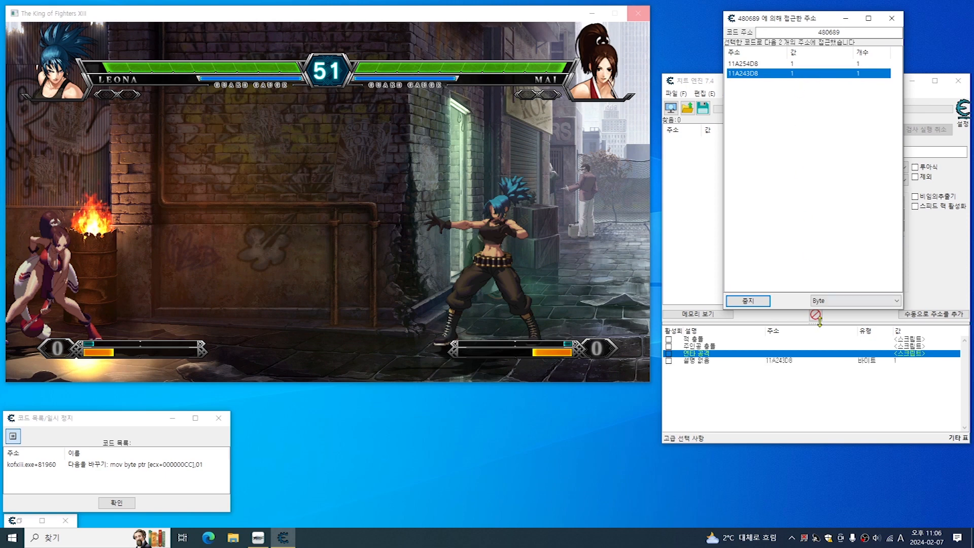
pyautogui.click(788, 361)
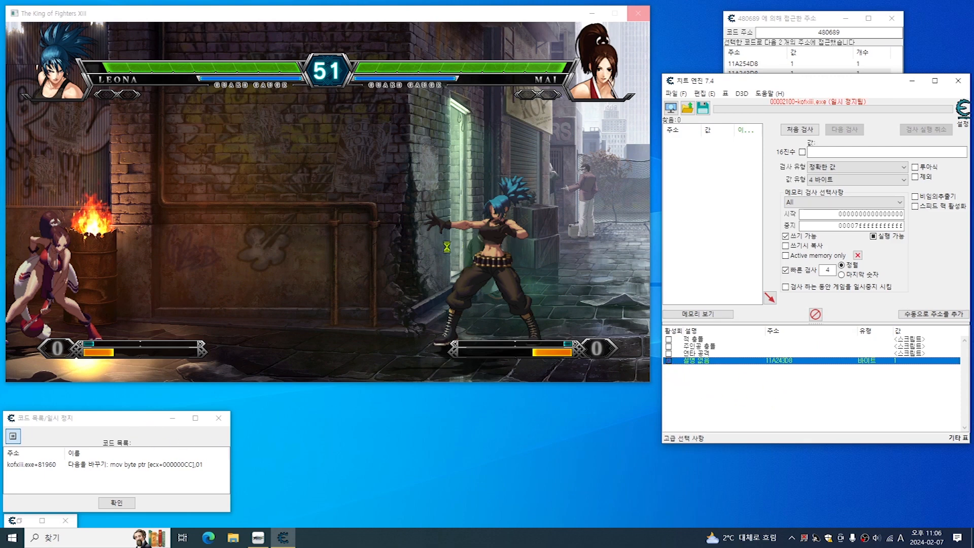
pyautogui.click(14, 436)
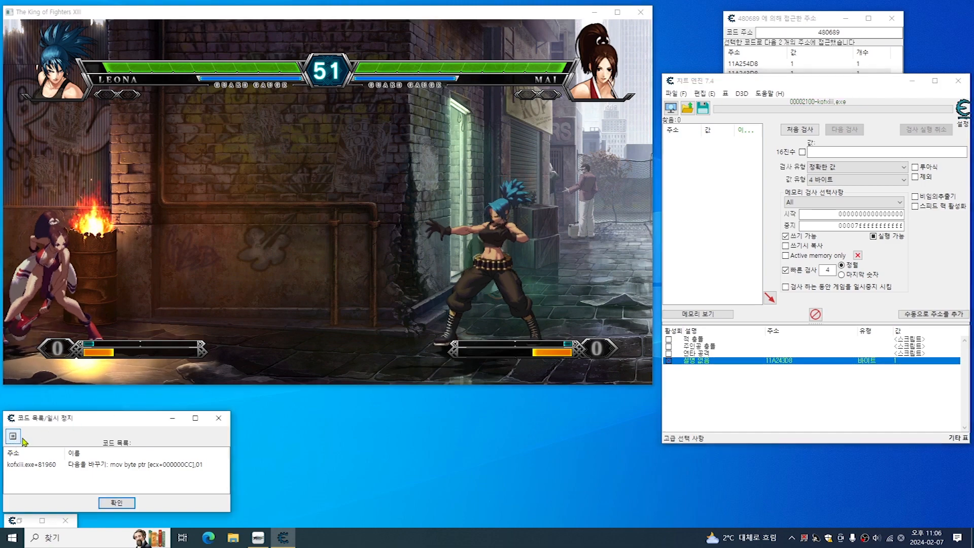
# Attack Mai with rapid repeated hits beside the burning barrel to test 11A243D8, and move Leona away.
pyautogui.click(358, 297)
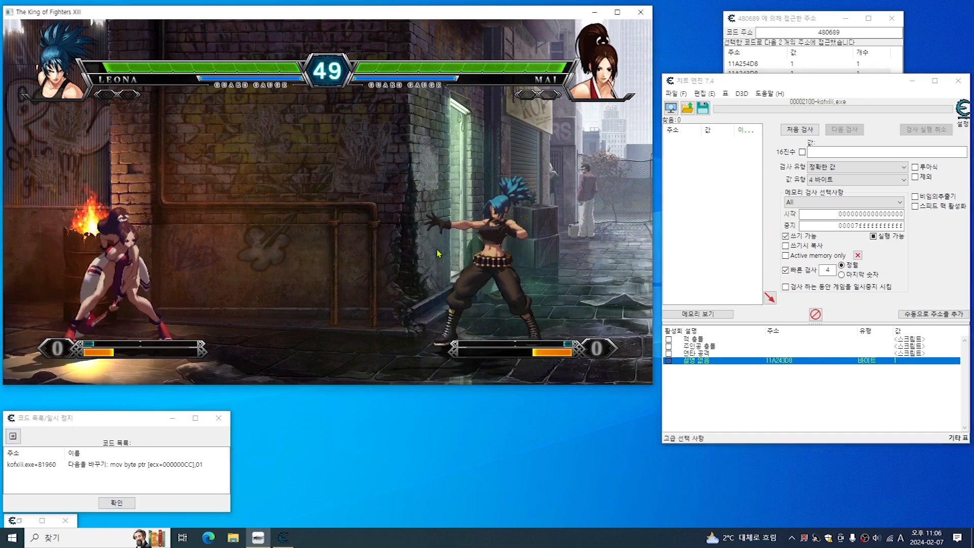
pyautogui.press('Left')
pyautogui.press('Left')
pyautogui.press('a')
pyautogui.press('a')
pyautogui.press('a')
pyautogui.press('a')
pyautogui.press('a')
pyautogui.press('a')
pyautogui.press('a')
pyautogui.press('a')
pyautogui.press('a')
pyautogui.press('a')
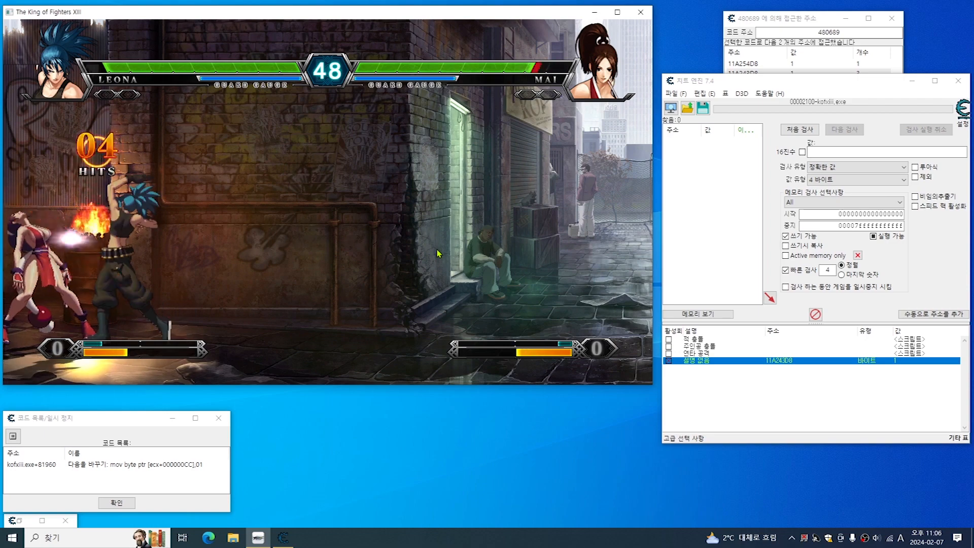
pyautogui.press('Right')
pyautogui.press('Right')
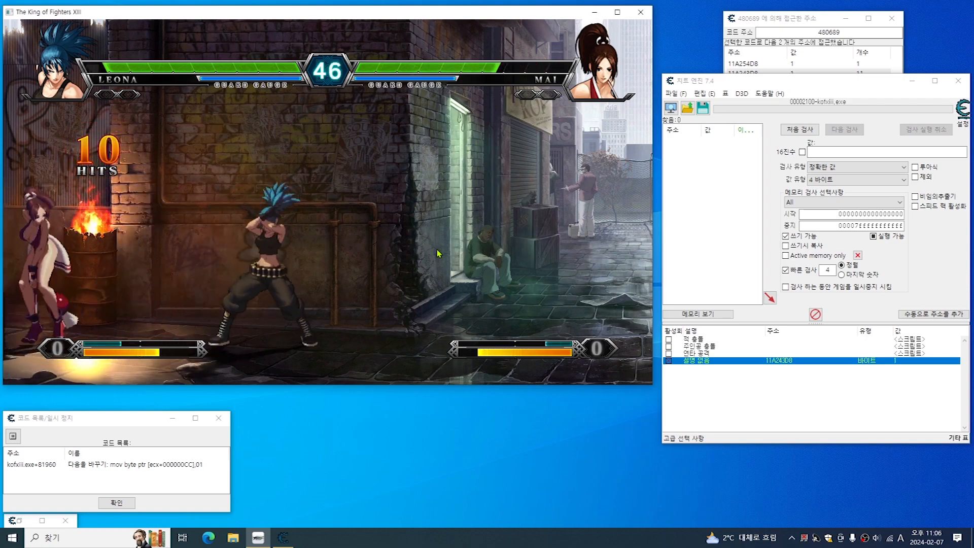
pyautogui.press('Right')
pyautogui.press('Right')
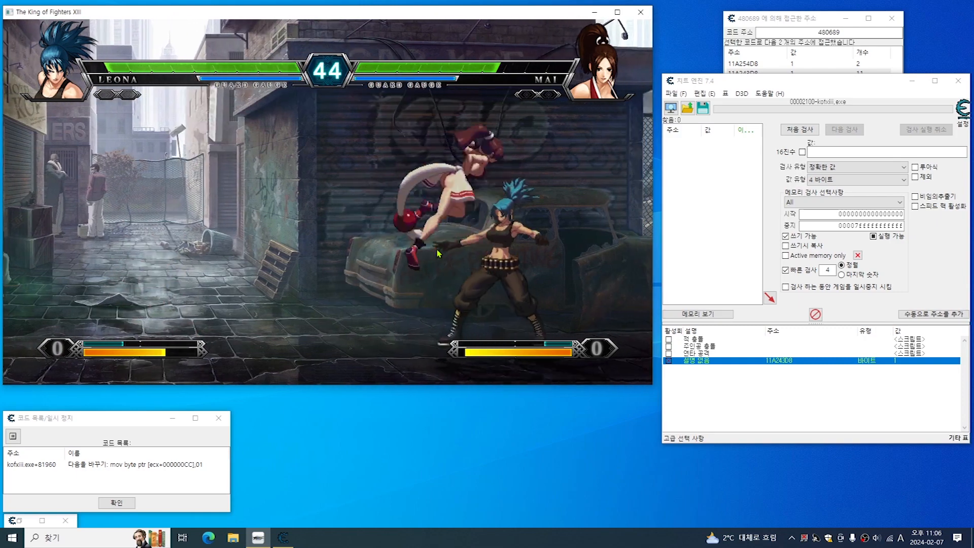
# Manoeuvre Leona around Mai and attack her again at close range near the chain-link fence.
pyautogui.press('Right')
pyautogui.press('Left')
pyautogui.press('Left')
pyautogui.press('Left')
pyautogui.press('Left')
pyautogui.press('Right')
pyautogui.press('Right')
pyautogui.press('x')
pyautogui.press('Left')
pyautogui.press('Left')
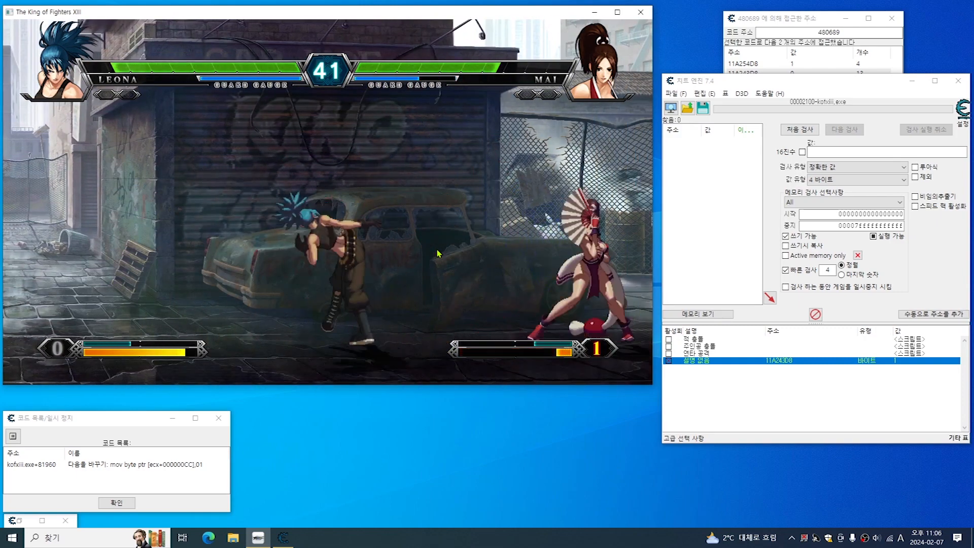
pyautogui.press('Left')
pyautogui.press('Left')
pyautogui.press('Right')
pyautogui.press('Right')
pyautogui.press('Right')
pyautogui.press('Right')
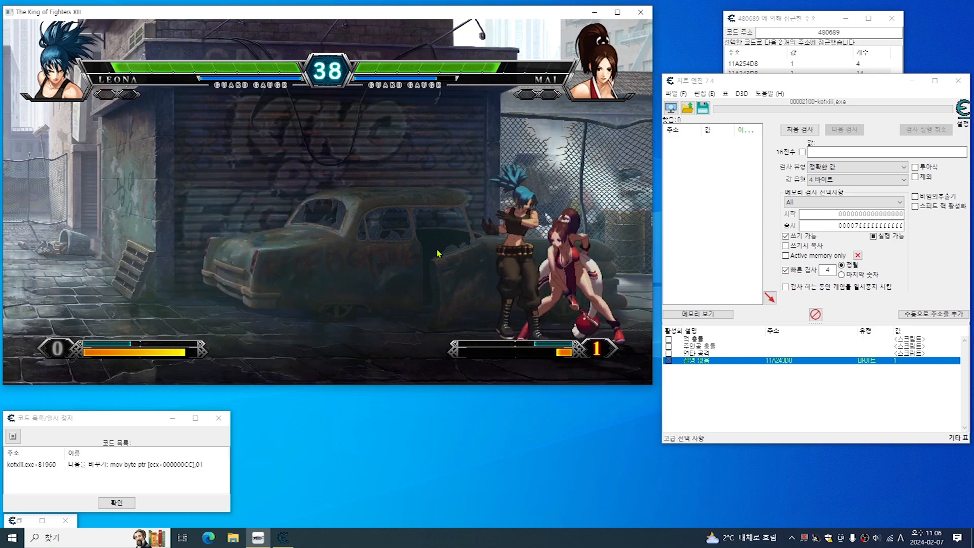
pyautogui.press('z')
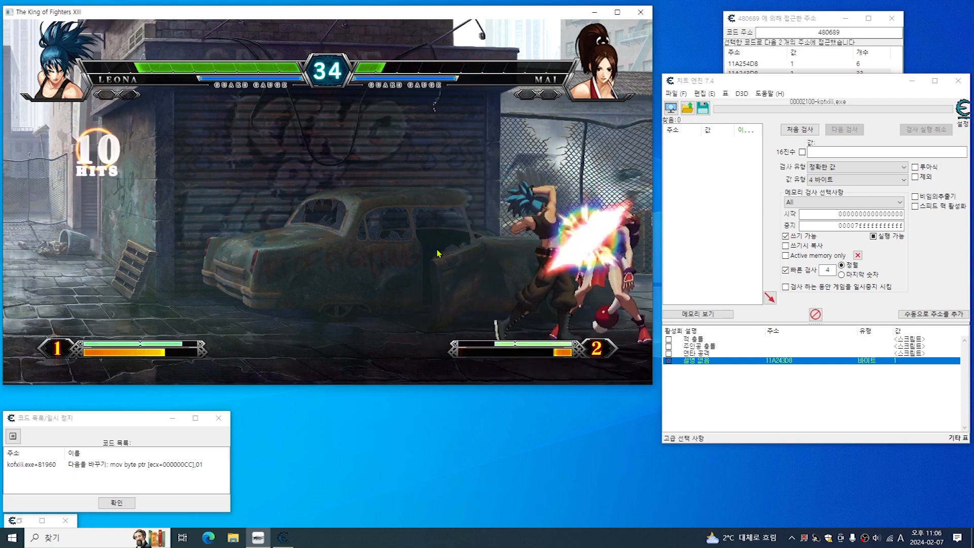
# Back Leona away from Mai, test a further single attack, and retreat across the alley into a crouch.
pyautogui.press('Left')
pyautogui.press('Left')
pyautogui.press('Left')
pyautogui.press('Left')
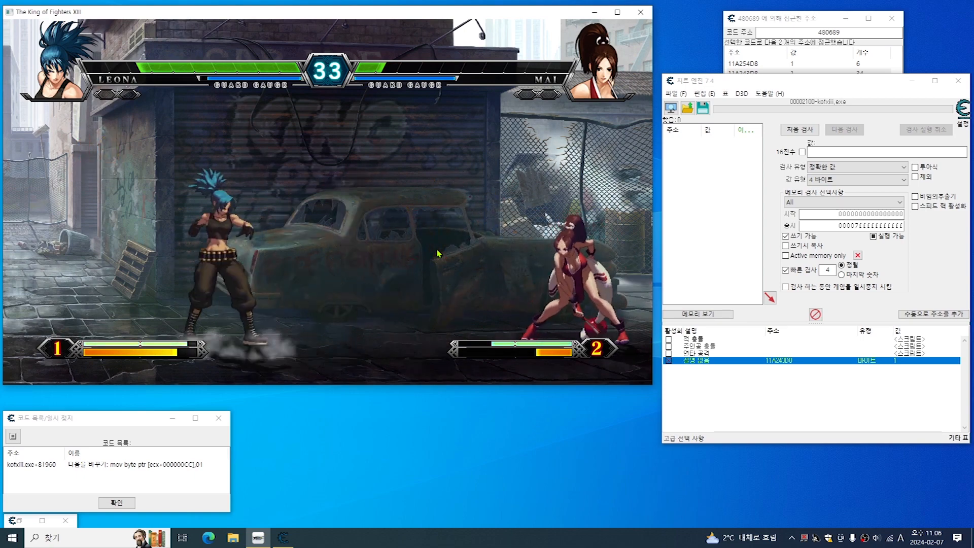
pyautogui.press('Right')
pyautogui.press('Right')
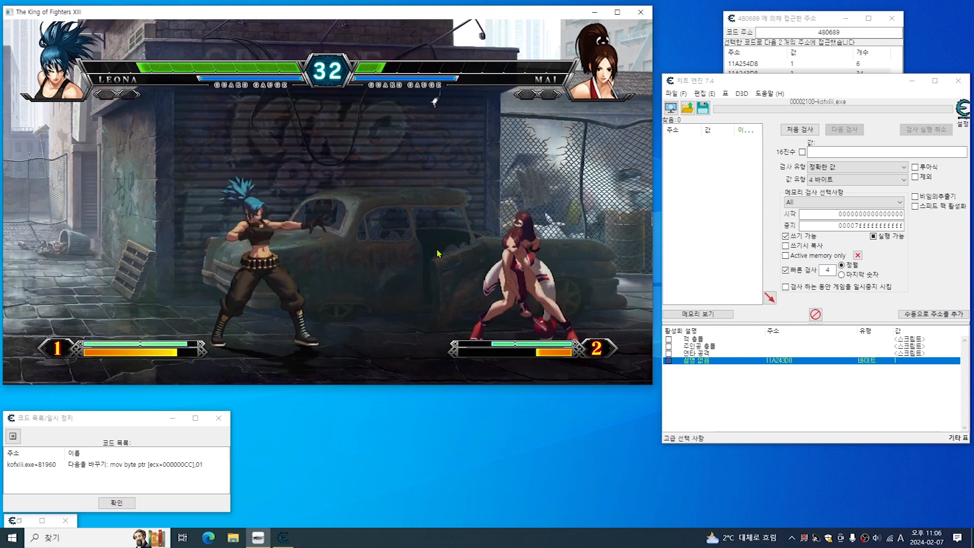
pyautogui.press('z')
pyautogui.press('Left')
pyautogui.press('Left')
pyautogui.press('Left')
pyautogui.press('Left')
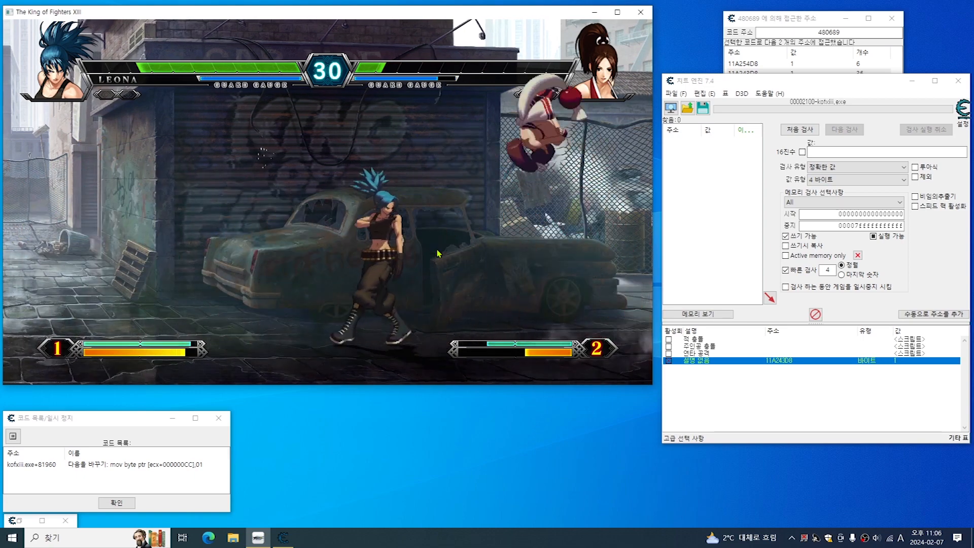
pyautogui.press('Left')
pyautogui.press('Left')
pyautogui.press('Right')
pyautogui.press('Right')
pyautogui.press('Left')
pyautogui.press('Left')
pyautogui.press('Down')
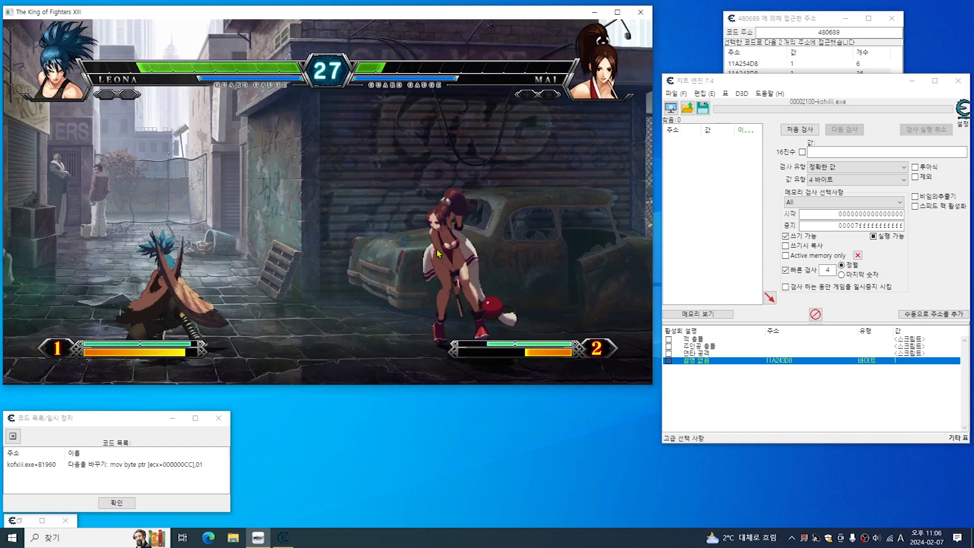
# Keep Leona back from Mai in the alley, crouching and shifting her position out of attack range.
pyautogui.press('Left')
pyautogui.press('Left')
pyautogui.press('Down')
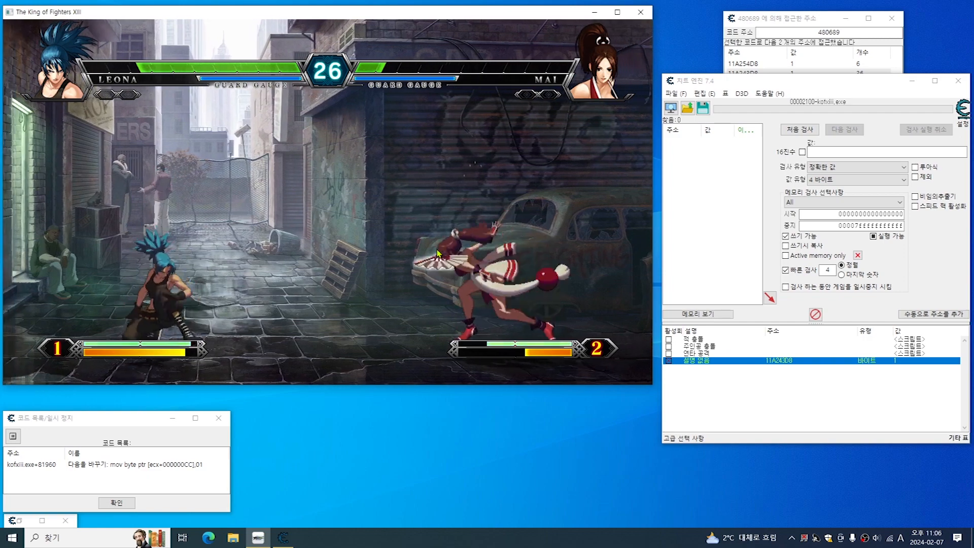
pyautogui.press('Left')
pyautogui.press('Right')
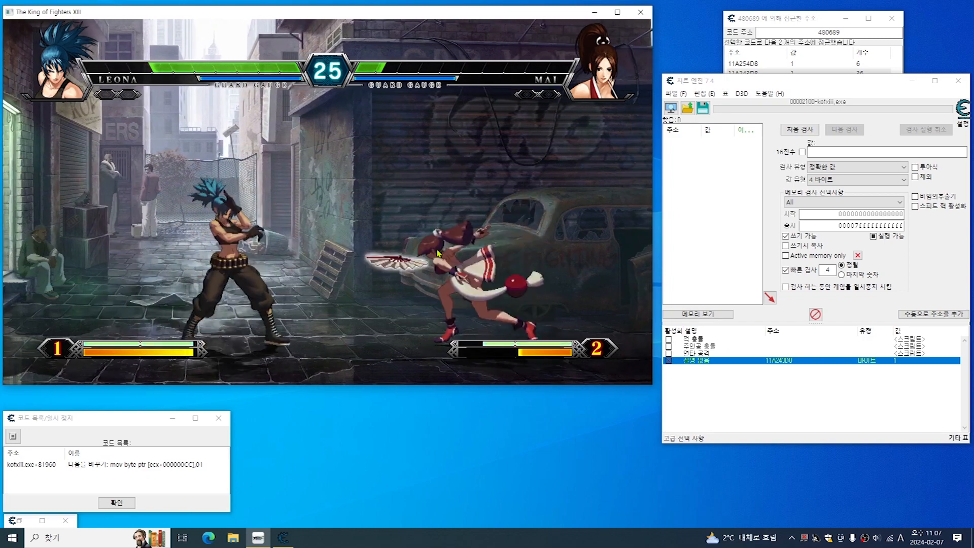
# Advance Leona past the wrecked car to press Mai at close range near the chain-link fence.
pyautogui.press('Right')
pyautogui.press('Right')
pyautogui.press('Right')
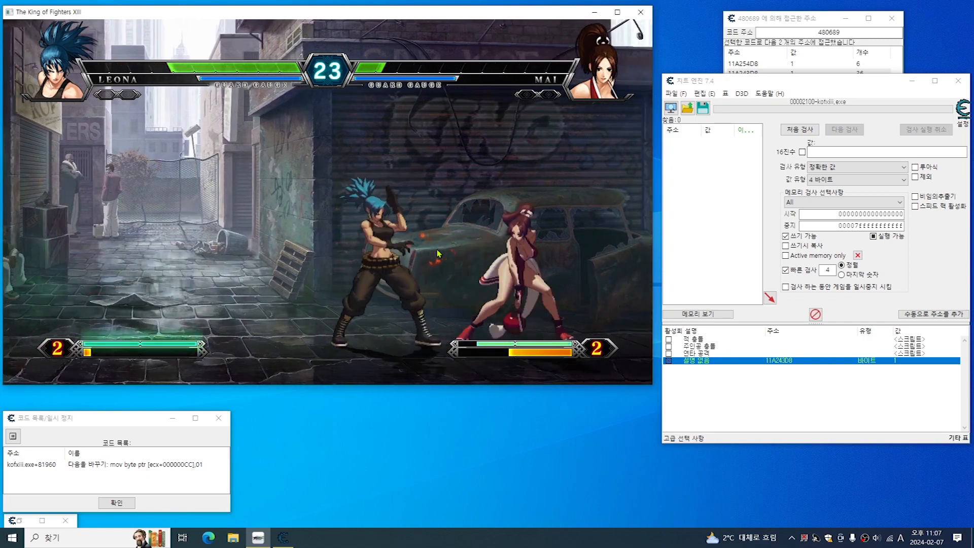
pyautogui.press('Right')
pyautogui.press('Right')
pyautogui.press('Right')
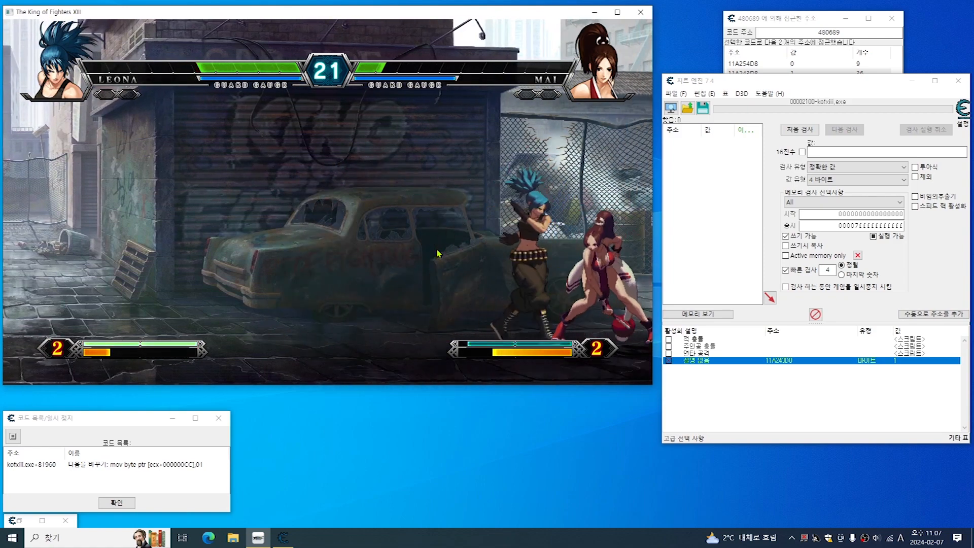
pyautogui.press('Right')
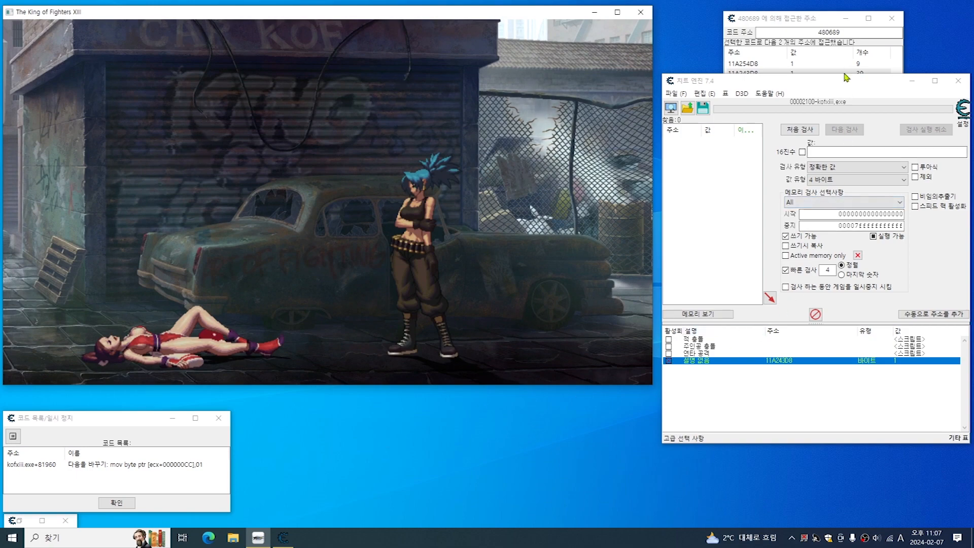
# Move the main window down to uncover the accessed-address log, and delete the 11A243D8 entry from the address list.
pyautogui.moveTo(840, 75); pyautogui.dragTo(837, 101)
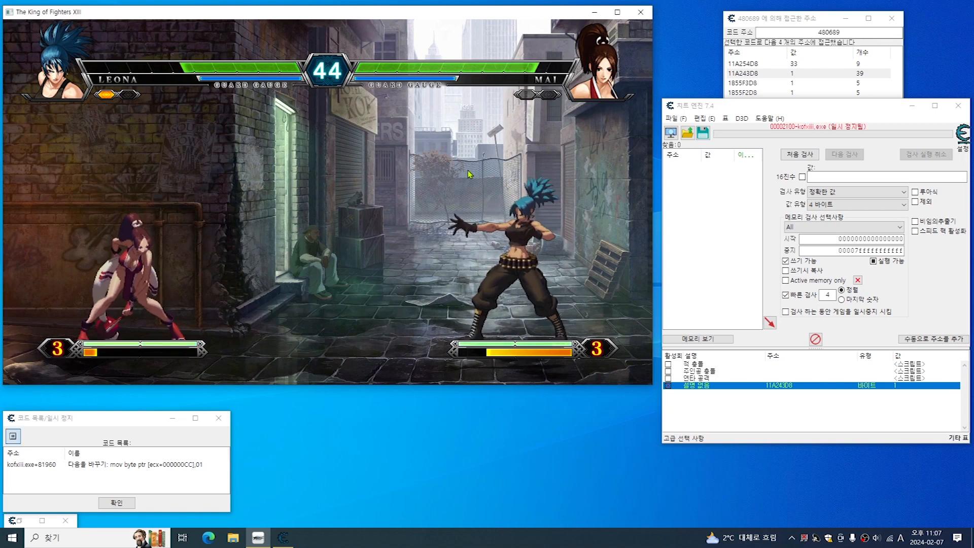
pyautogui.click(776, 24)
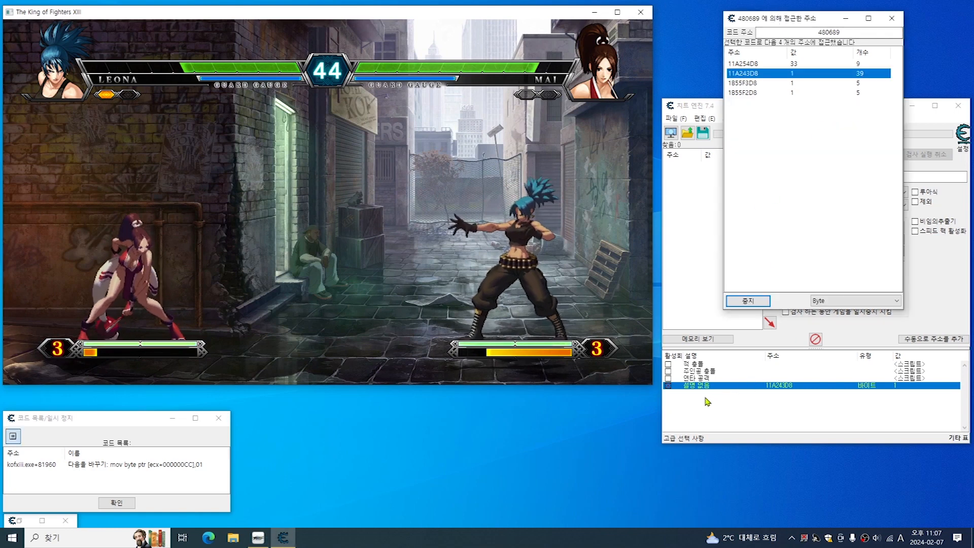
pyautogui.click(668, 389)
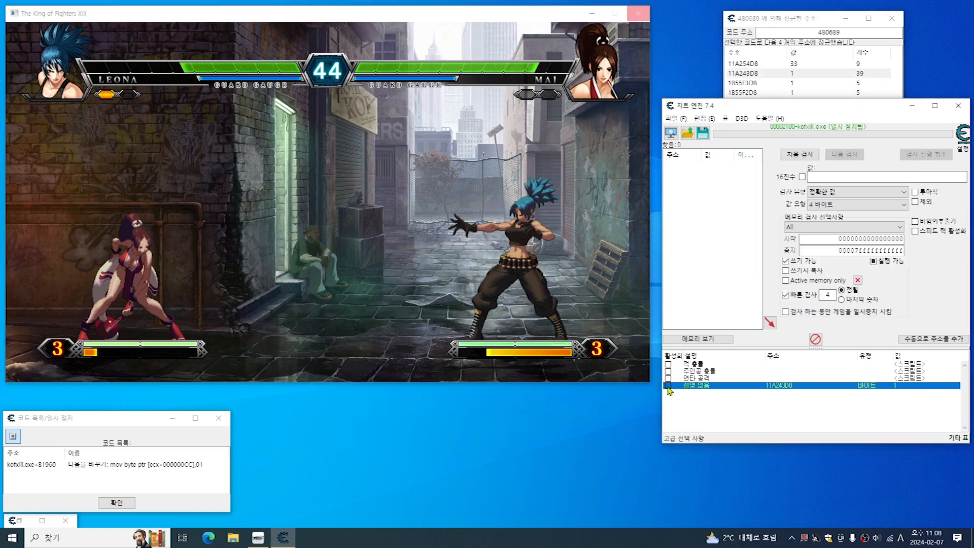
pyautogui.rightClick(739, 391)
pyautogui.click(756, 128)
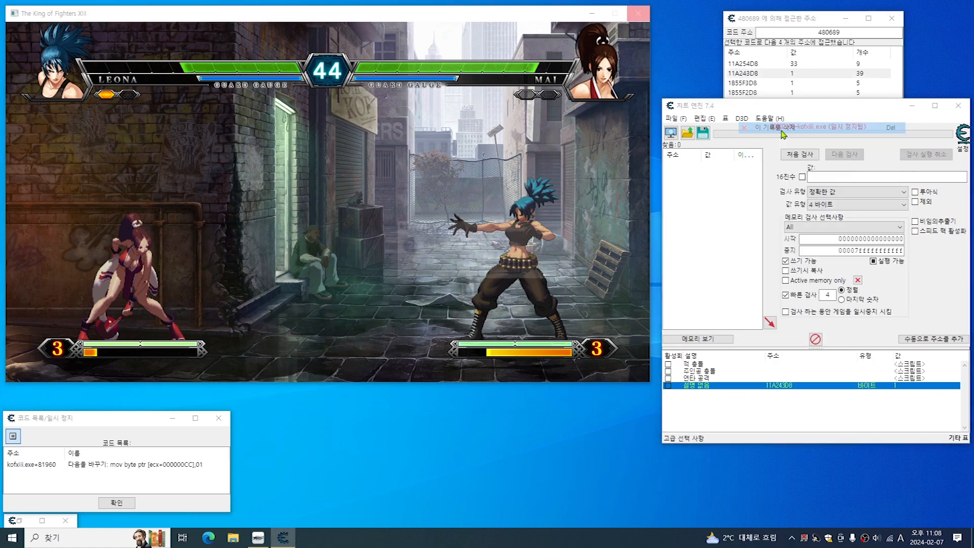
pyautogui.click(506, 270)
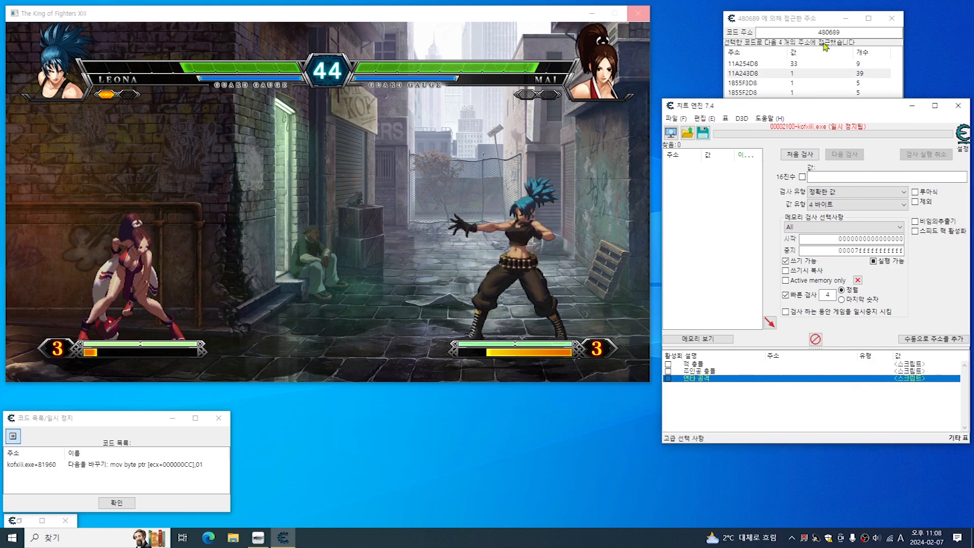
# Remove 11A254D8 and 11A243D8 from the list of addresses accessed by instruction 480689.
pyautogui.click(816, 26)
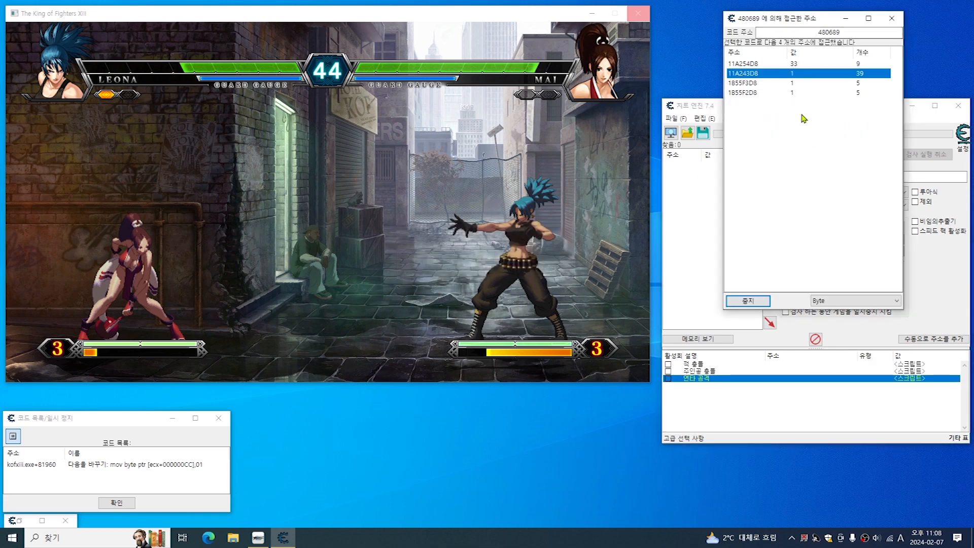
pyautogui.rightClick(800, 63)
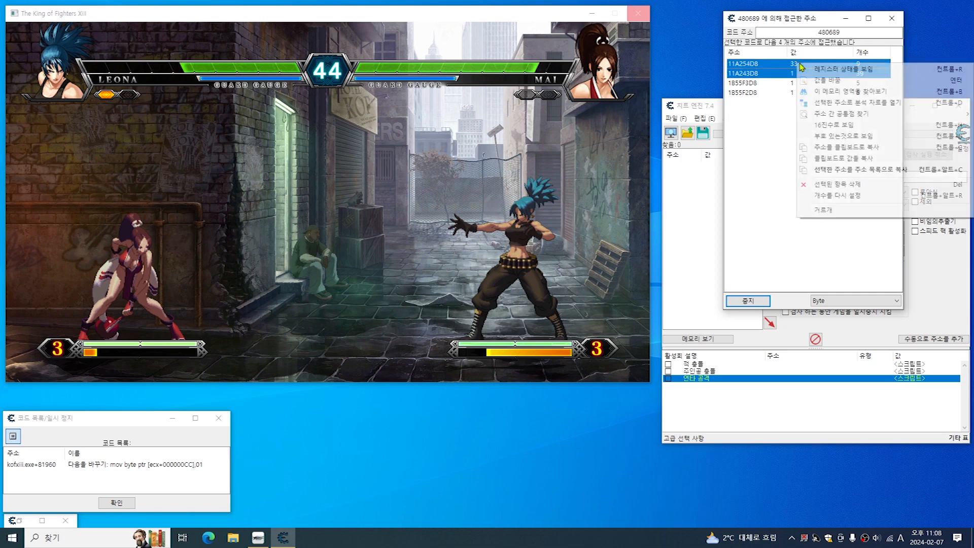
pyautogui.click(832, 184)
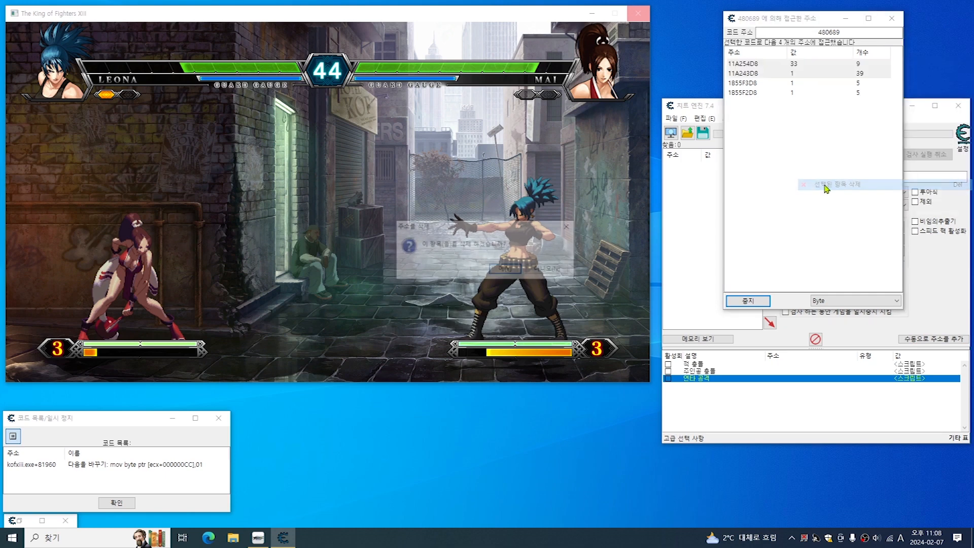
pyautogui.click(507, 270)
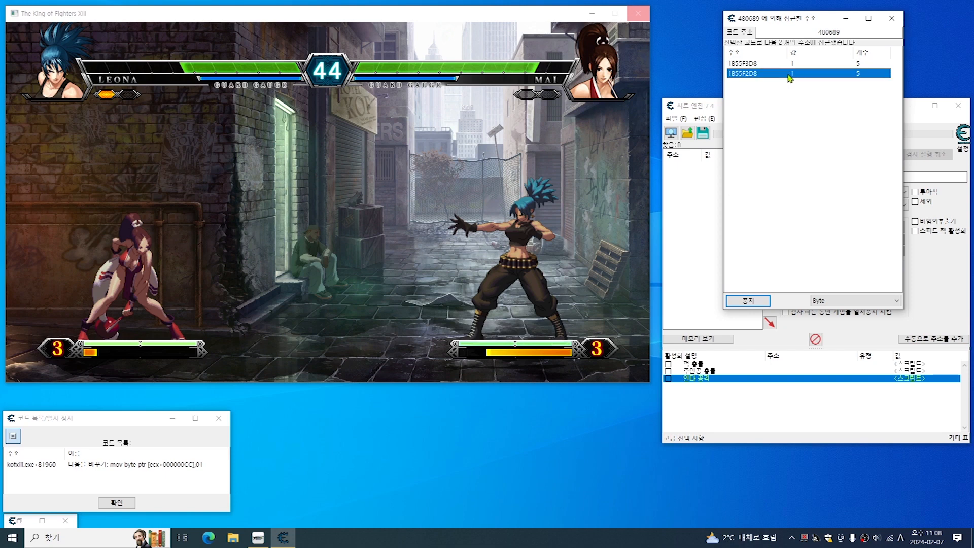
# Add the accessed address 1B55F2D8 to the address list as a byte entry and resume the paused game.
pyautogui.click(691, 387)
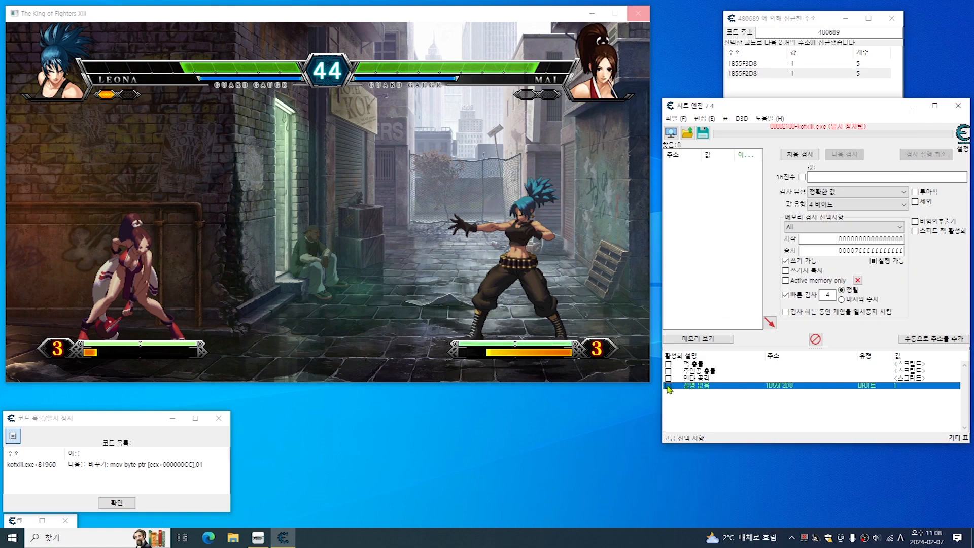
pyautogui.click(303, 381)
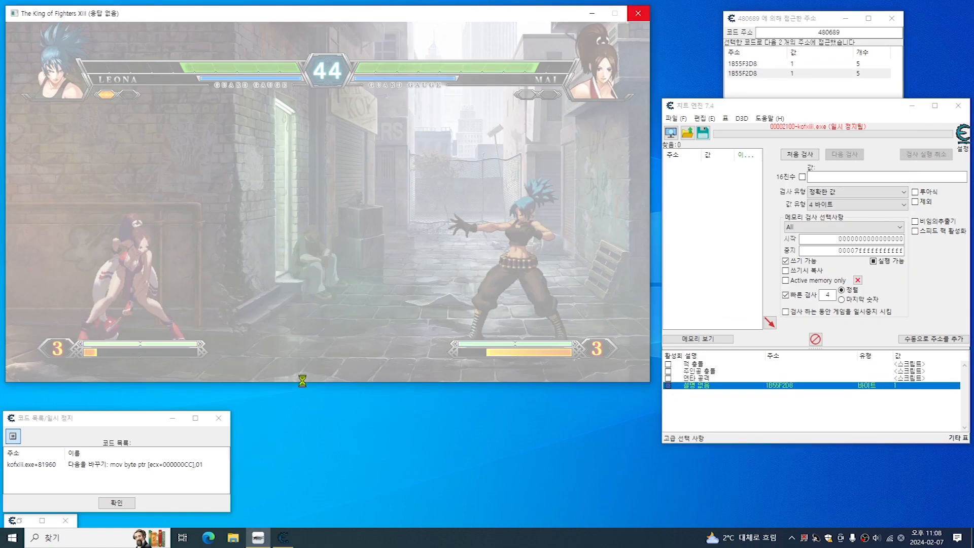
pyautogui.click(12, 439)
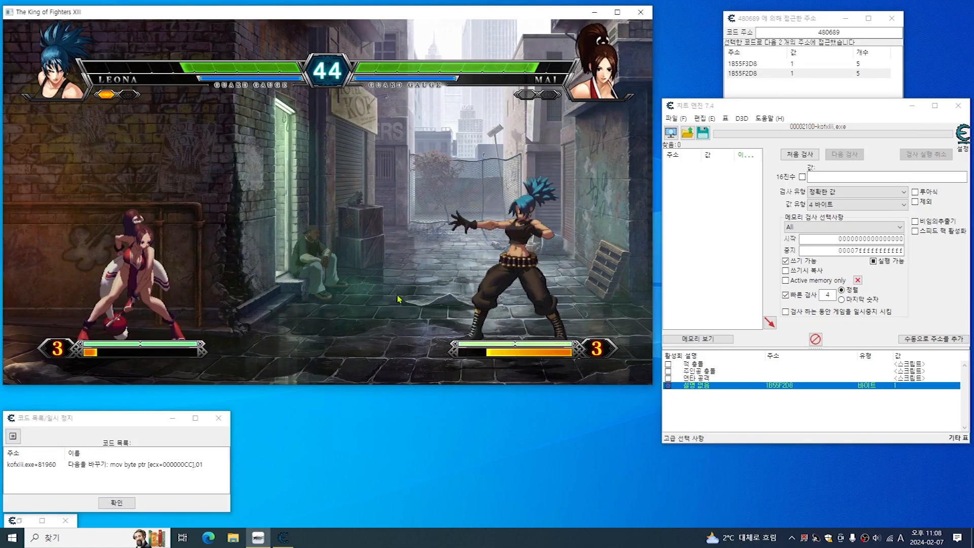
# Move Leona towards Mai and attack with rapid repeated hits to test 1B55F2D8.
pyautogui.press('Left')
pyautogui.press('Left')
pyautogui.press('a')
pyautogui.press('a')
pyautogui.press('a')
pyautogui.press('a')
pyautogui.press('a')
pyautogui.press('a')
pyautogui.press('a')
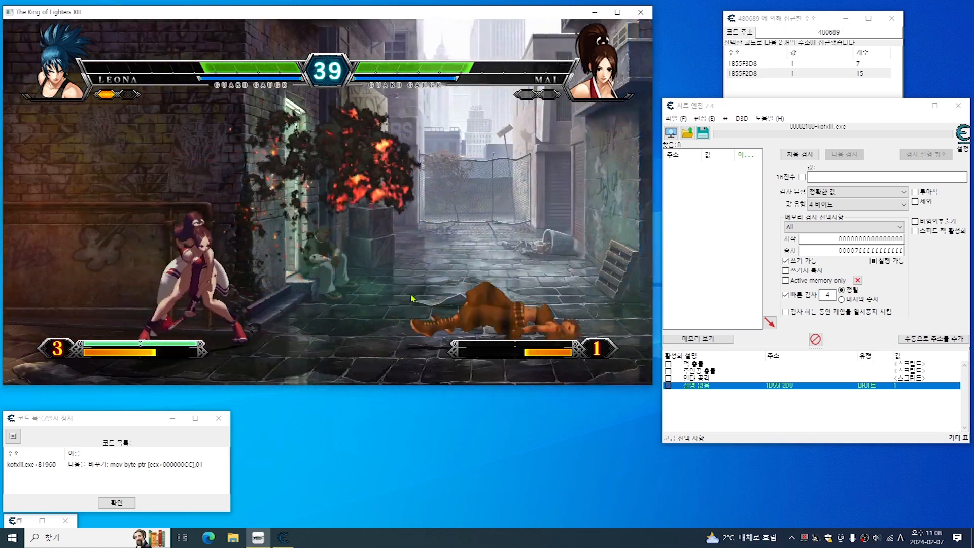
# Close in on Mai again near the burning barrel and repeat the attack combination.
pyautogui.press('Left')
pyautogui.press('Left')
pyautogui.press('a')
pyautogui.press('a')
pyautogui.press('a')
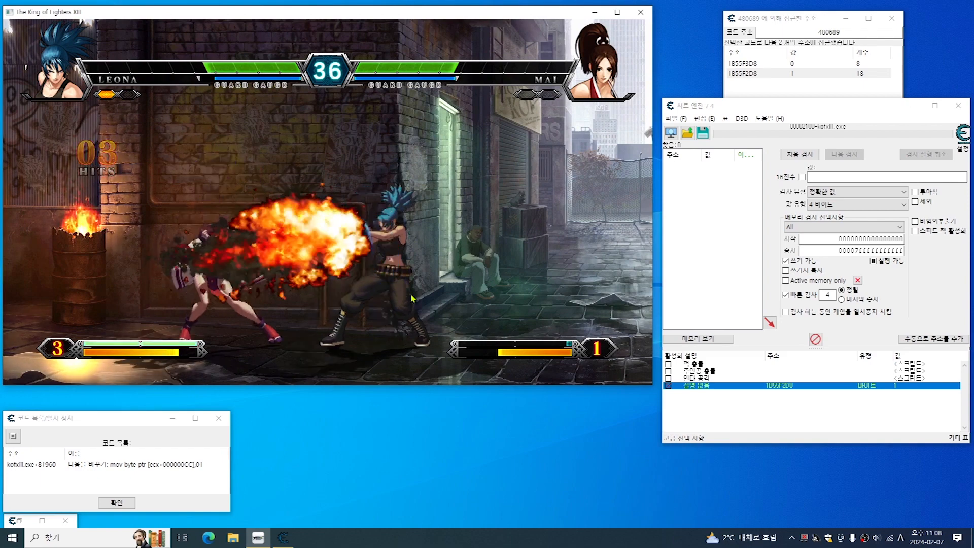
# Jump Leona towards Mai, test a further single attack, and back away towards the doorway.
pyautogui.press('Up')
pyautogui.press('Left')
pyautogui.press('a')
pyautogui.press('Right')
pyautogui.press('Left')
pyautogui.press('Right')
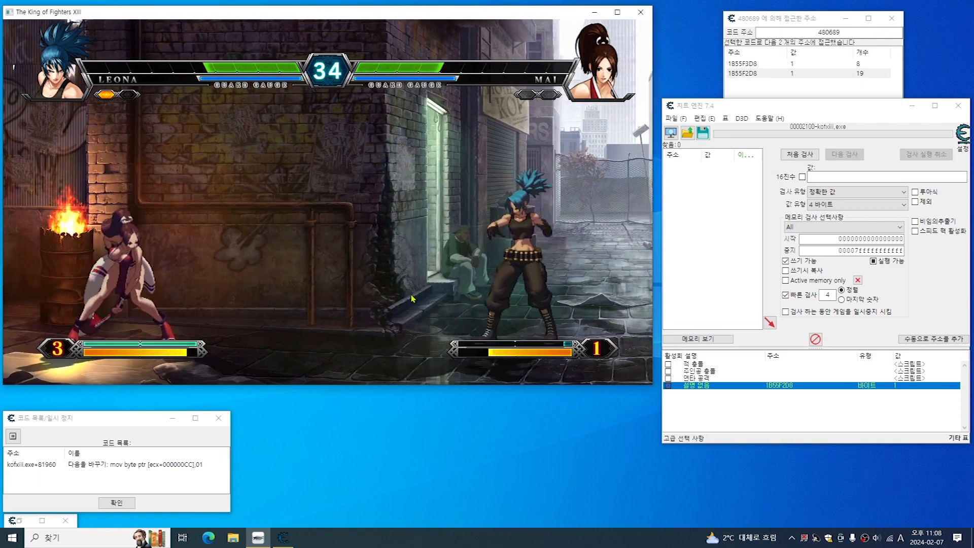
# Manoeuvre Leona to the opposite side of Mai and test one attack at close range.
pyautogui.press('Left')
pyautogui.press('Left')
pyautogui.press('Right')
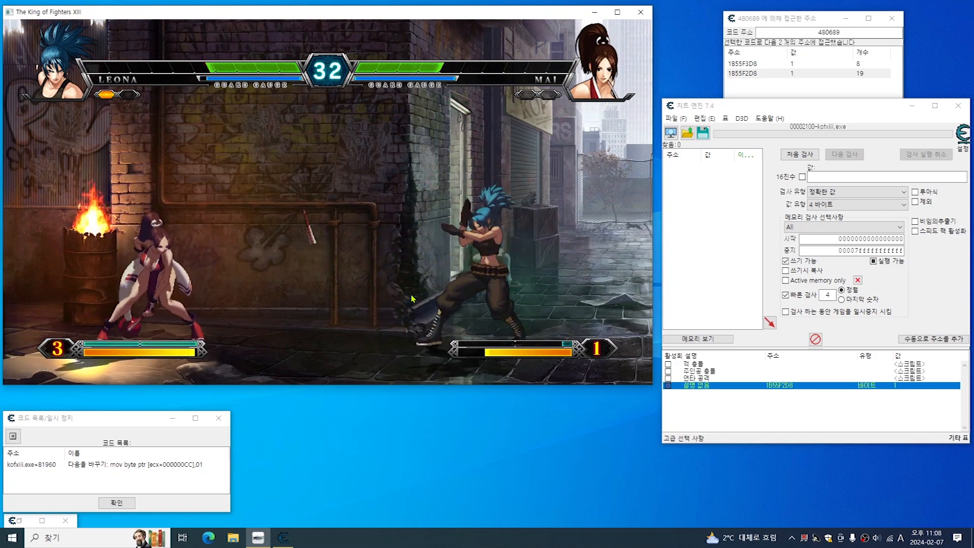
pyautogui.press('Left')
pyautogui.press('Right')
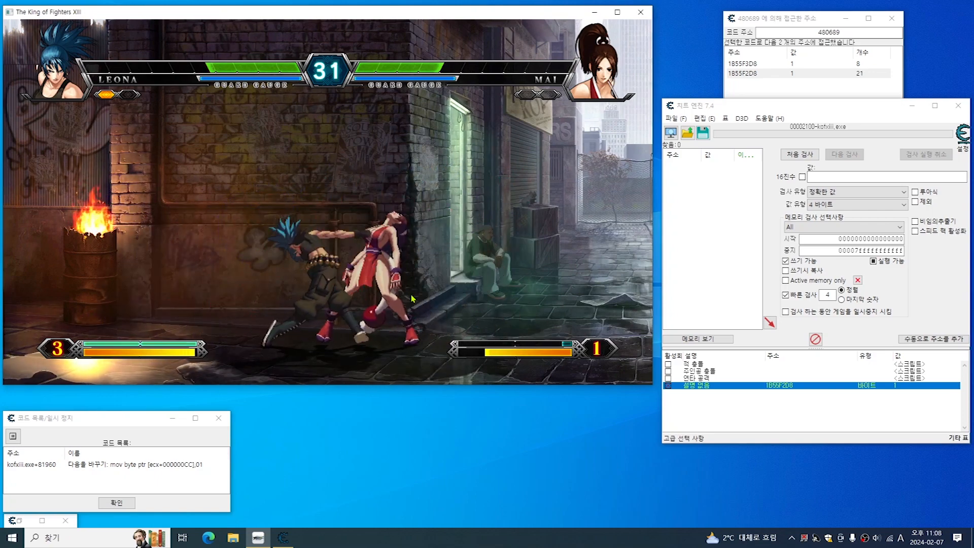
pyautogui.press('a')
pyautogui.press('Right')
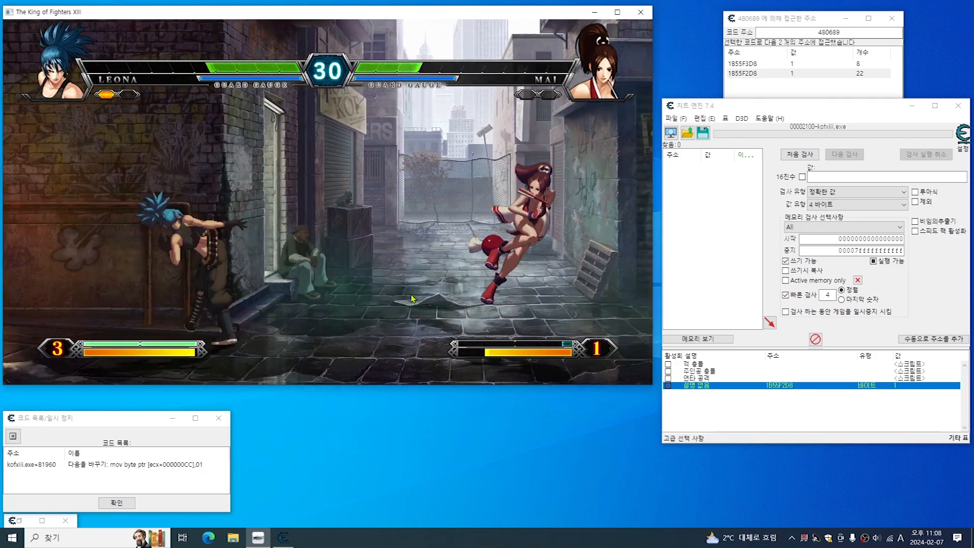
# Chase Mai across the alley and chain rapid consecutive attacks on her.
pyautogui.press('Right')
pyautogui.press('a')
pyautogui.press('a')
pyautogui.press('a')
pyautogui.press('a')
pyautogui.press('a')
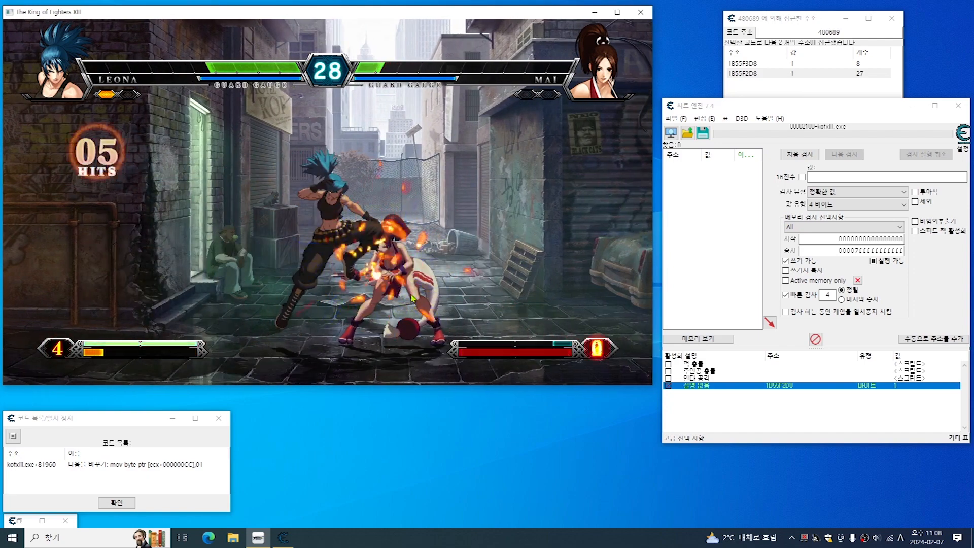